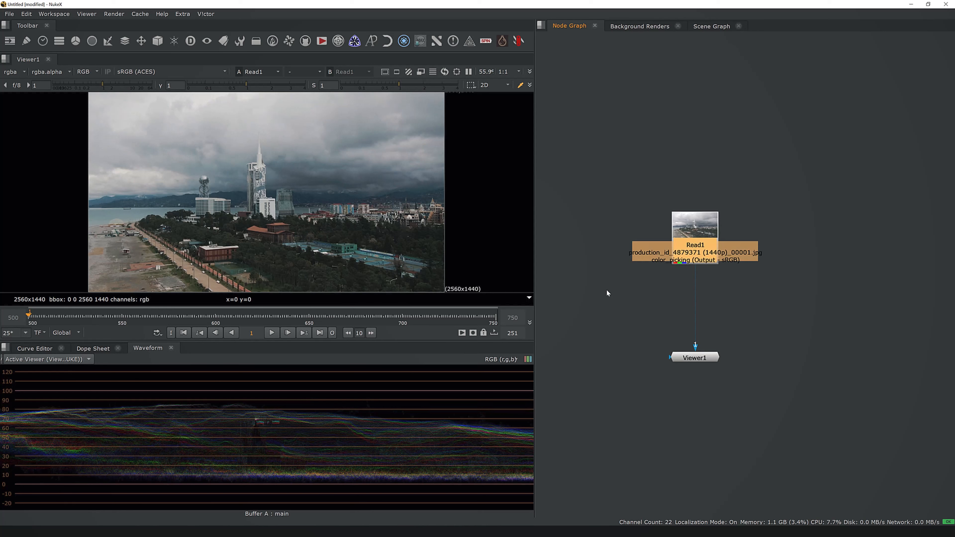
Add a backdrop around the Read1 node and label it "FOOTAGE".
key(alt+b)
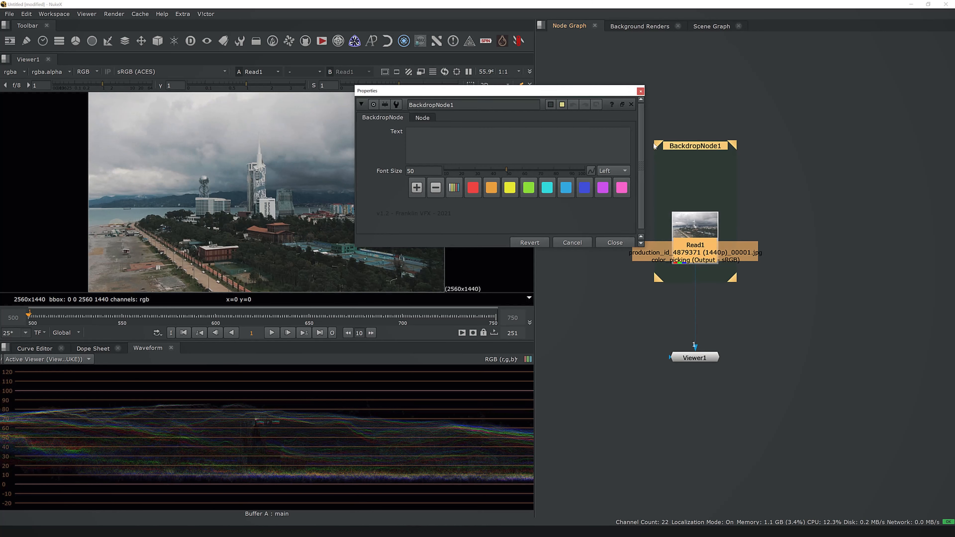
drag(535, 89, 484, 133)
click(452, 175)
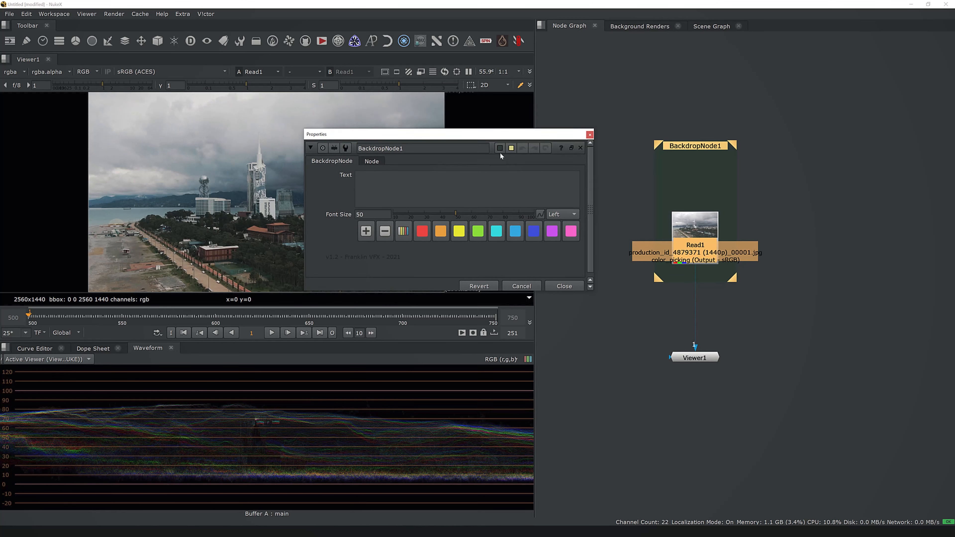
text(FOOTAGE)
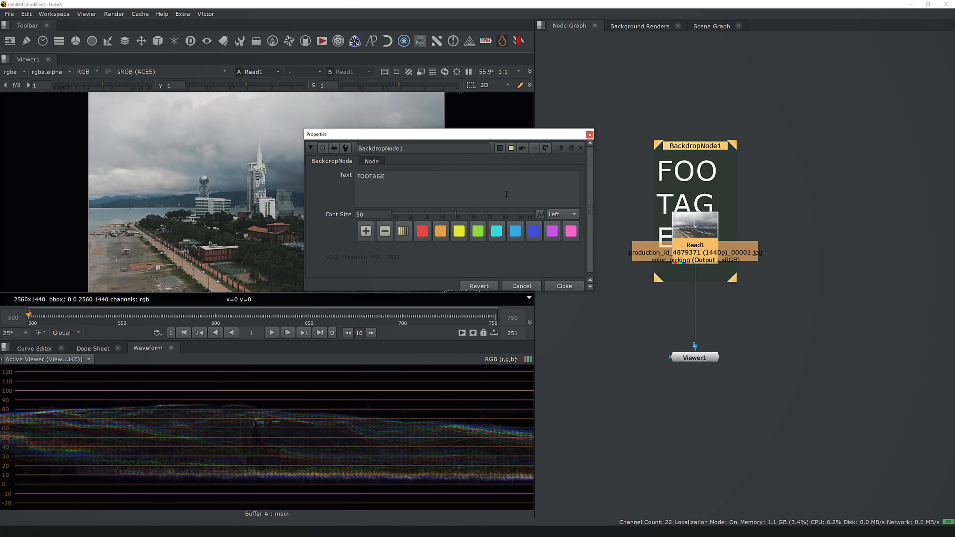
Set the FOOTAGE backdrop's label to font size 20 with center alignment and close its properties.
drag(455, 213, 419, 222)
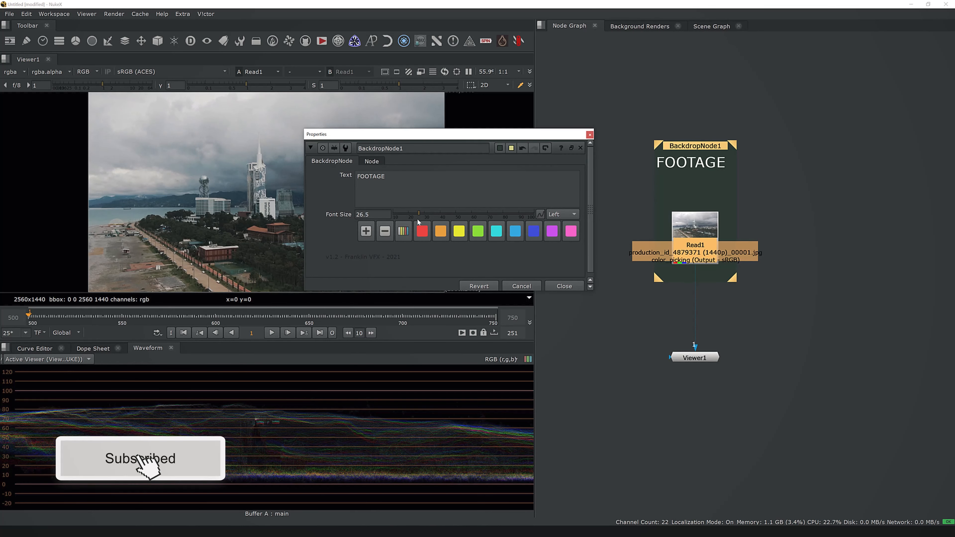
click(385, 231)
click(384, 231)
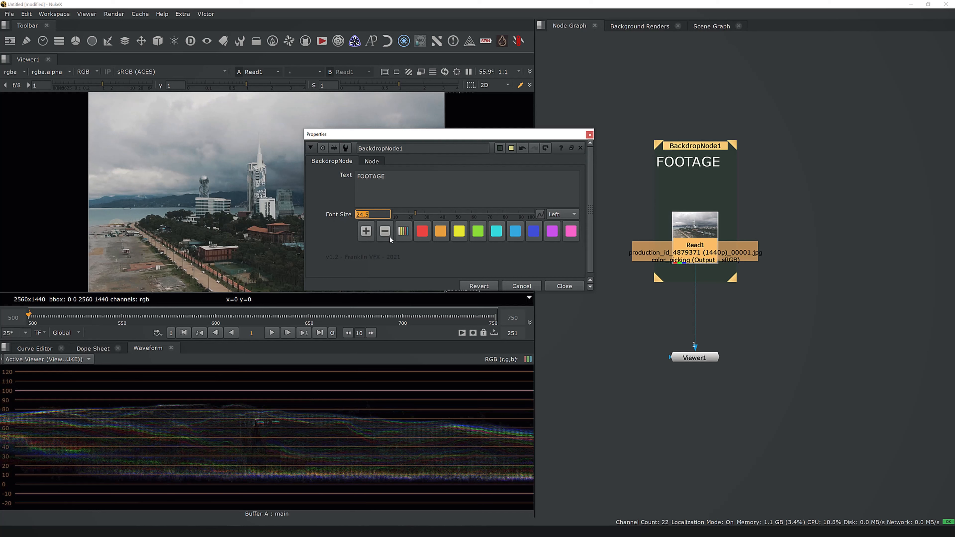
click(563, 215)
click(560, 224)
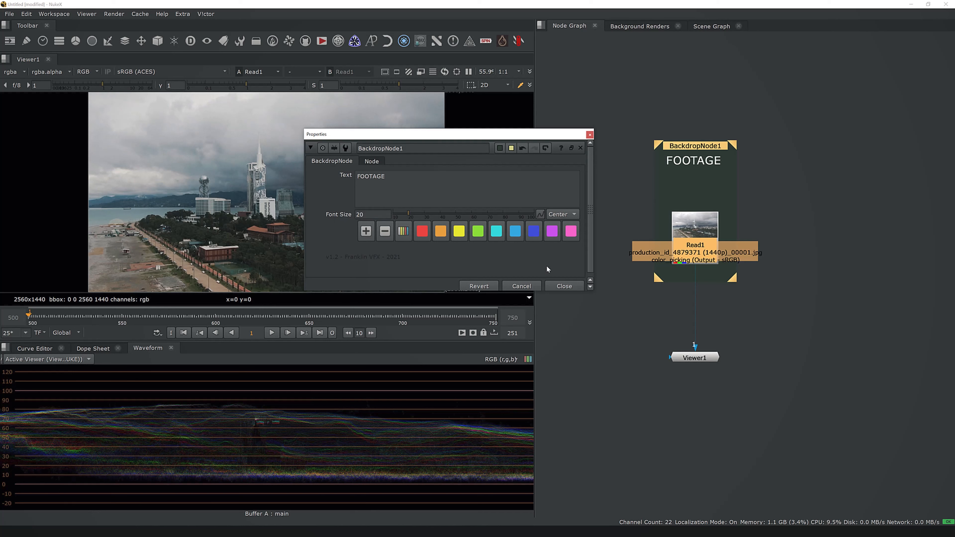
click(560, 285)
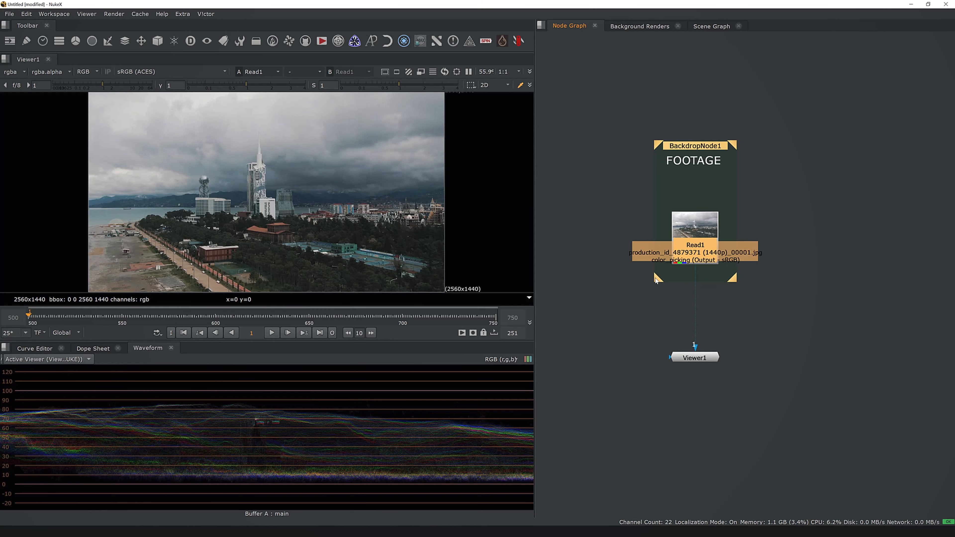
Enlarge the FOOTAGE backdrop at its lower corners and move the Read1 node up inside it.
drag(659, 278, 644, 291)
drag(736, 297, 749, 303)
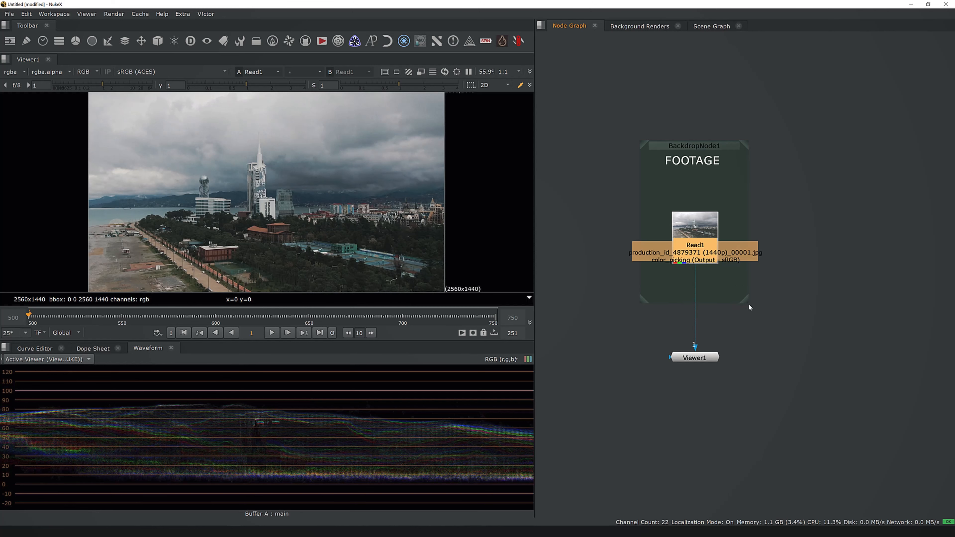
drag(704, 241, 700, 209)
Move the Viewer1 node lower and insert a Dot on its connection just below the FOOTAGE backdrop.
drag(698, 361, 700, 405)
ctrl+click(695, 315)
drag(696, 317, 697, 328)
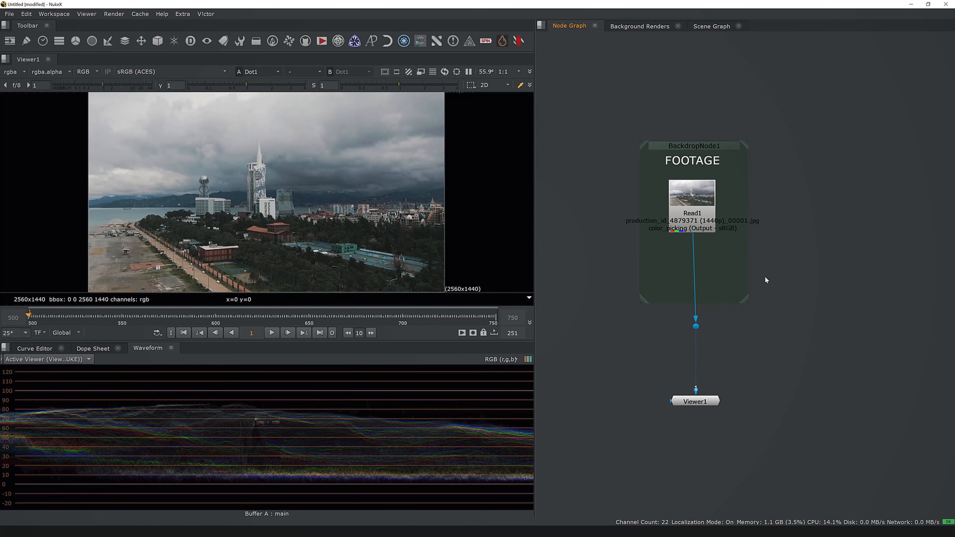
Add a Roto node beside the main branch and connect its bg input to the Dot.
key(o)
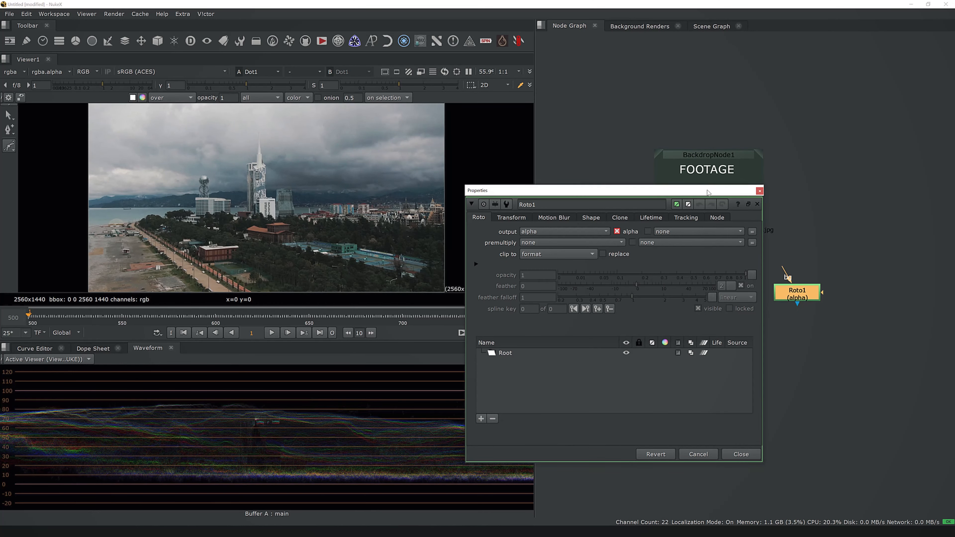
drag(708, 190, 560, 245)
drag(800, 295, 679, 325)
middle_drag(679, 325, 719, 318)
drag(719, 318, 750, 328)
drag(801, 303, 800, 268)
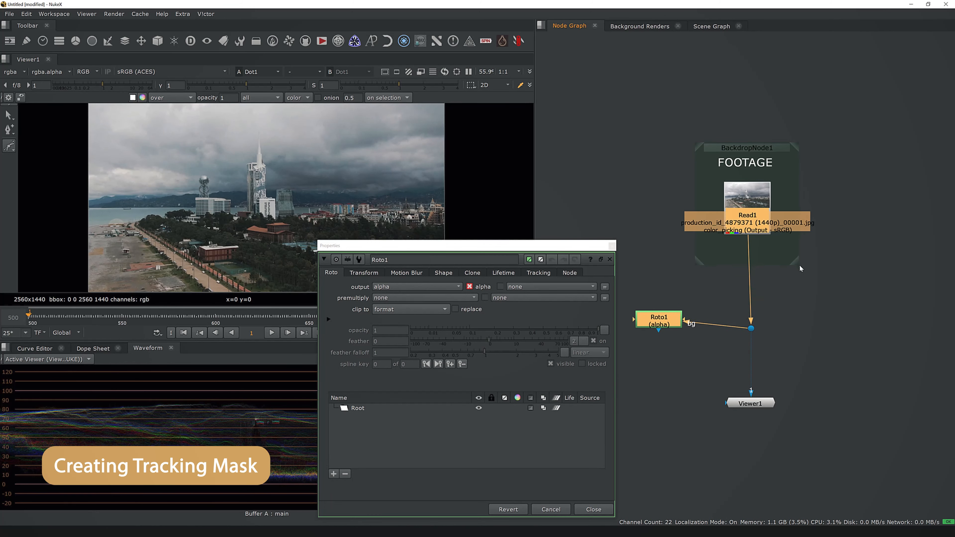
Move the Roto1 node farther away from the Dot and close its properties.
middle_drag(790, 292, 859, 266)
click(859, 267)
drag(731, 295, 678, 307)
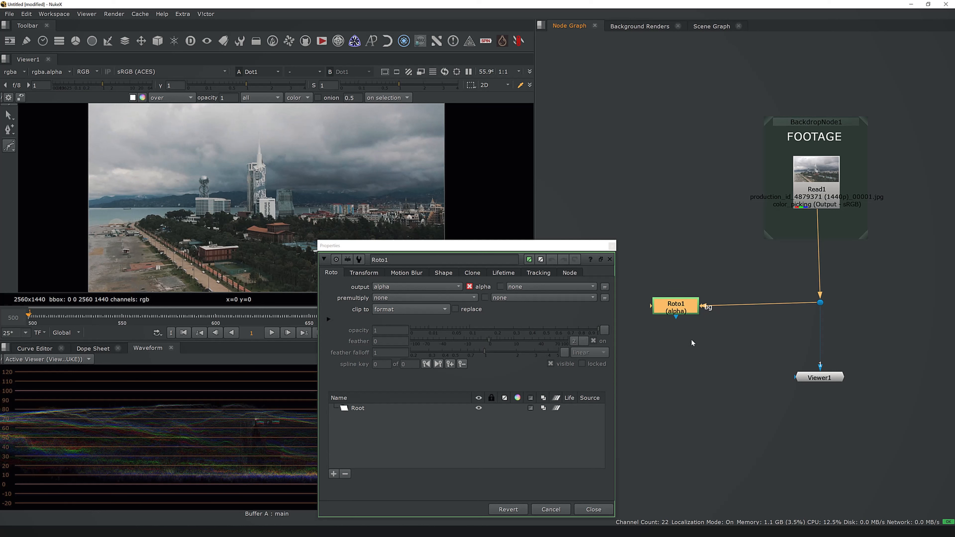
click(692, 341)
click(593, 510)
Add a backdrop around the Roto1 node and label it "Traking ROTO".
drag(635, 266, 740, 357)
middle_drag(756, 348, 772, 319)
key(alt+b)
click(512, 198)
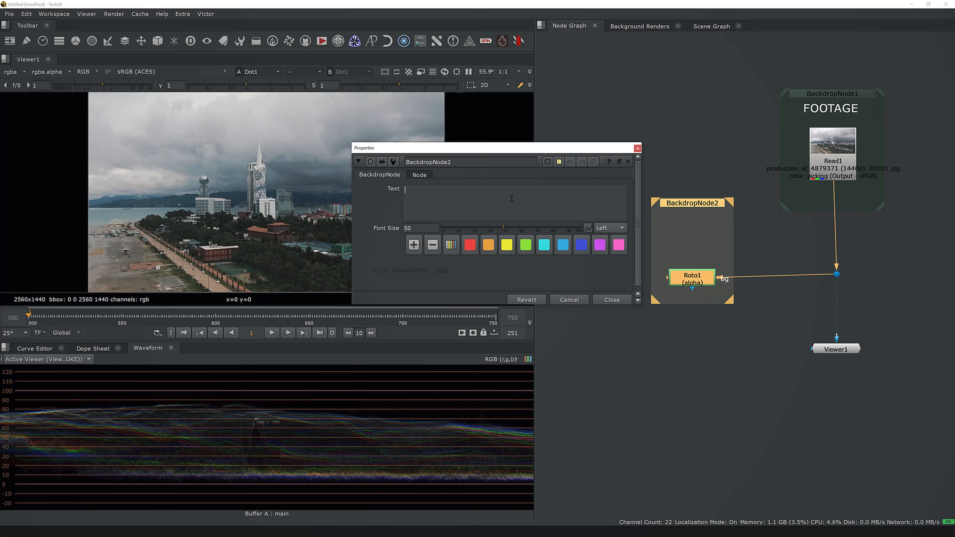
text(Traking R)
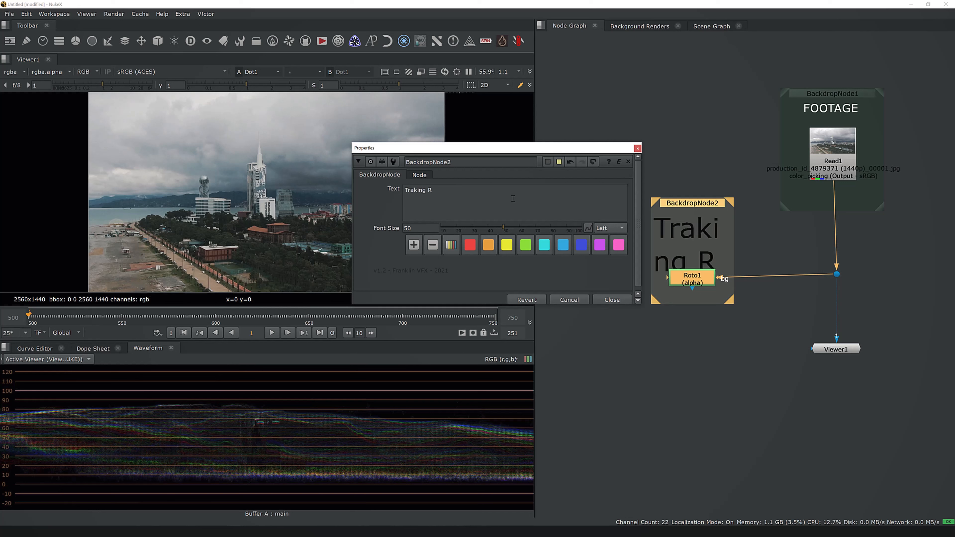
text(OTO)
Set the Traking ROTO backdrop's label to font size 20 with center alignment.
double_click(419, 228)
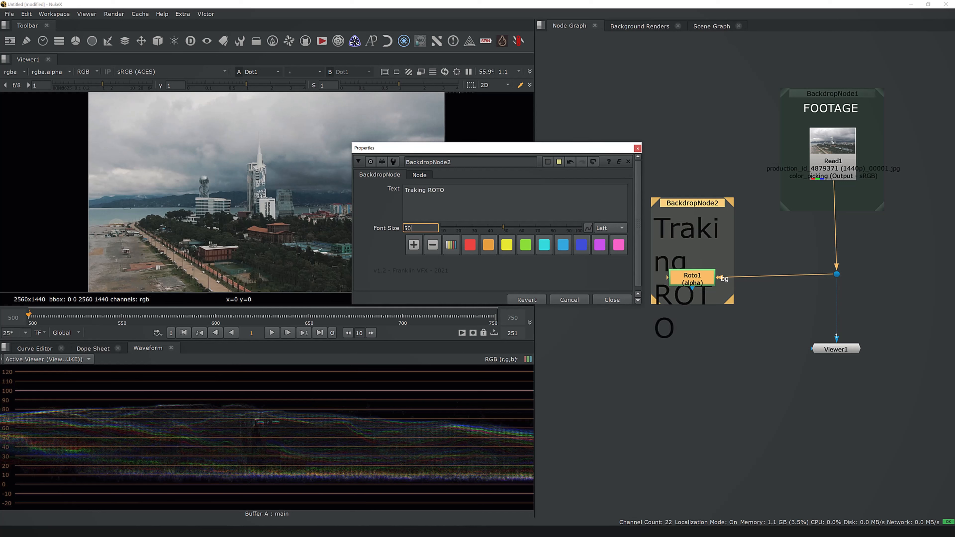
text(20)
key(Return)
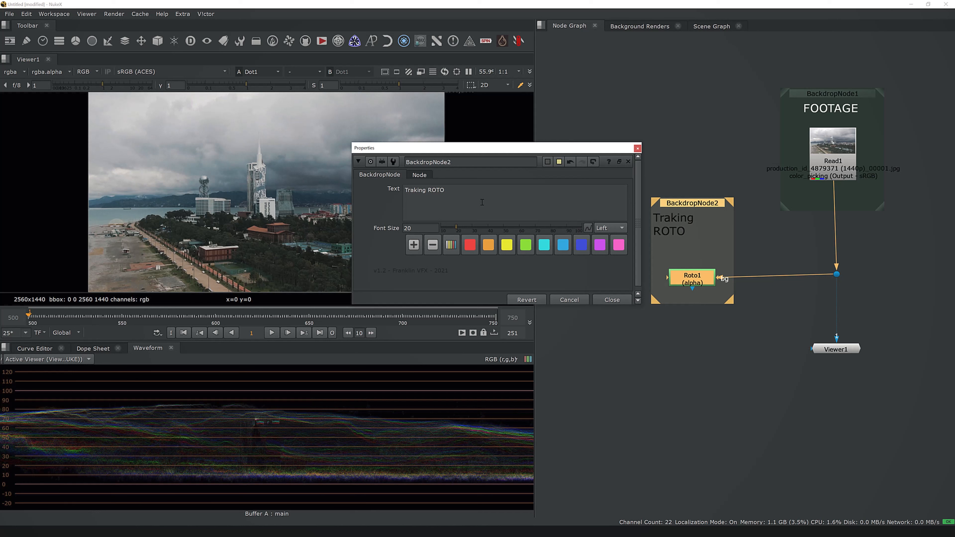
click(620, 228)
click(622, 237)
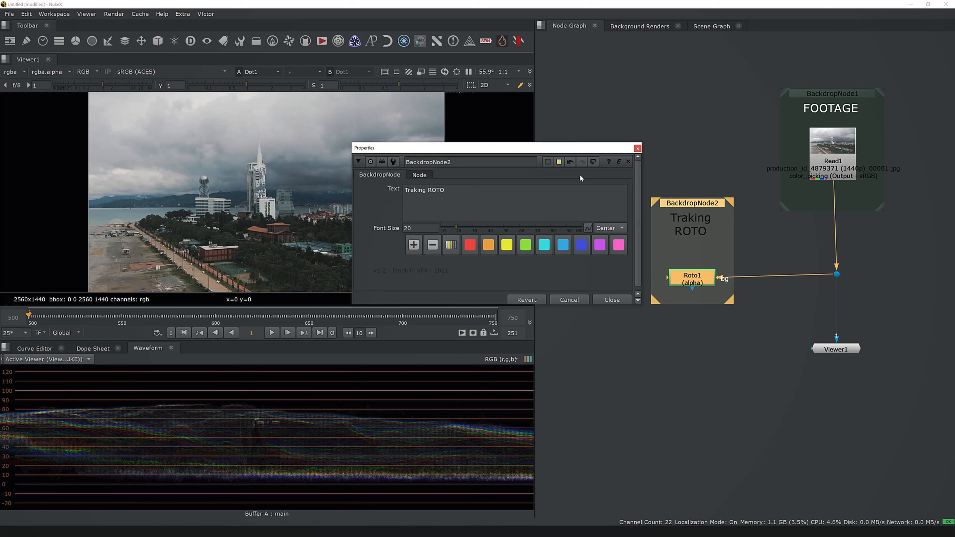
Give the Traking ROTO backdrop a dark blue color, set its label text to white, and close its properties.
drag(574, 152, 540, 164)
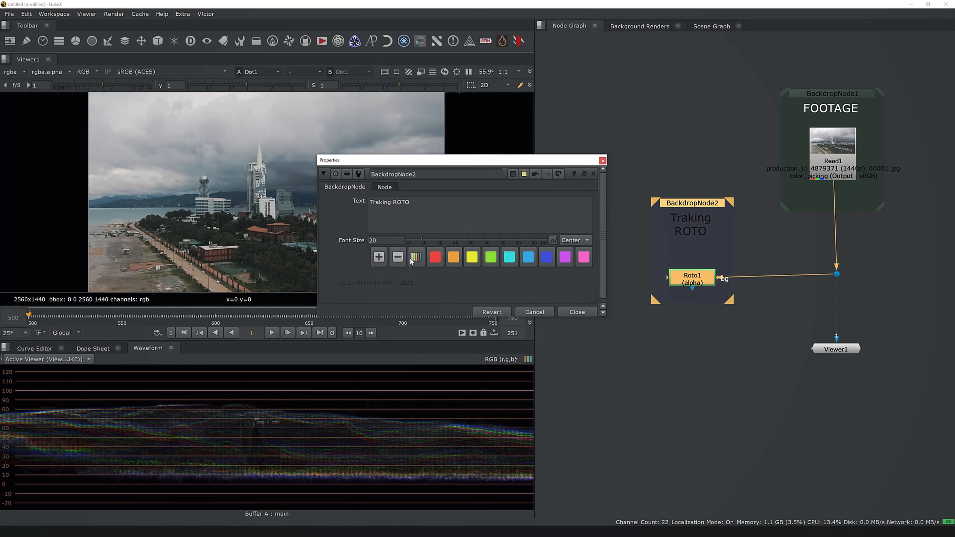
click(384, 187)
click(564, 247)
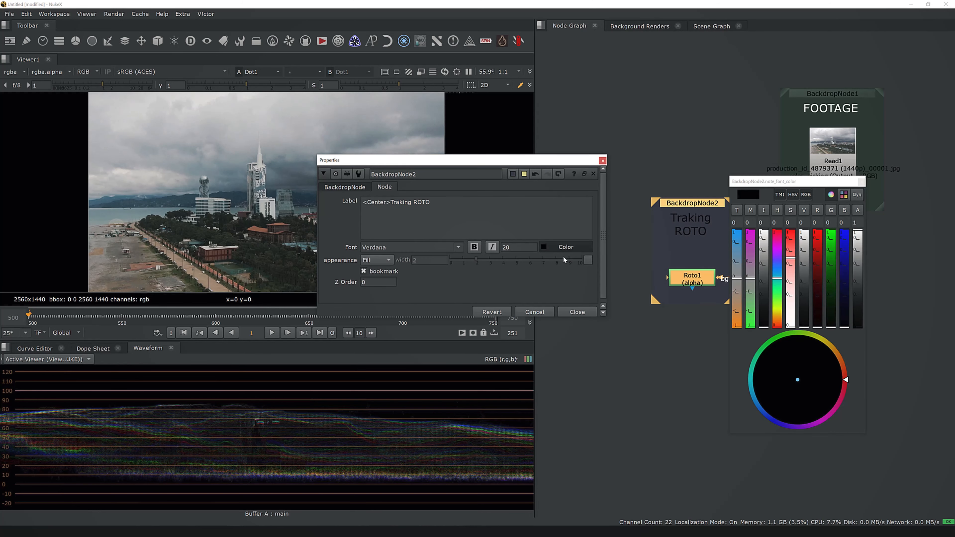
drag(804, 286, 840, 182)
click(861, 182)
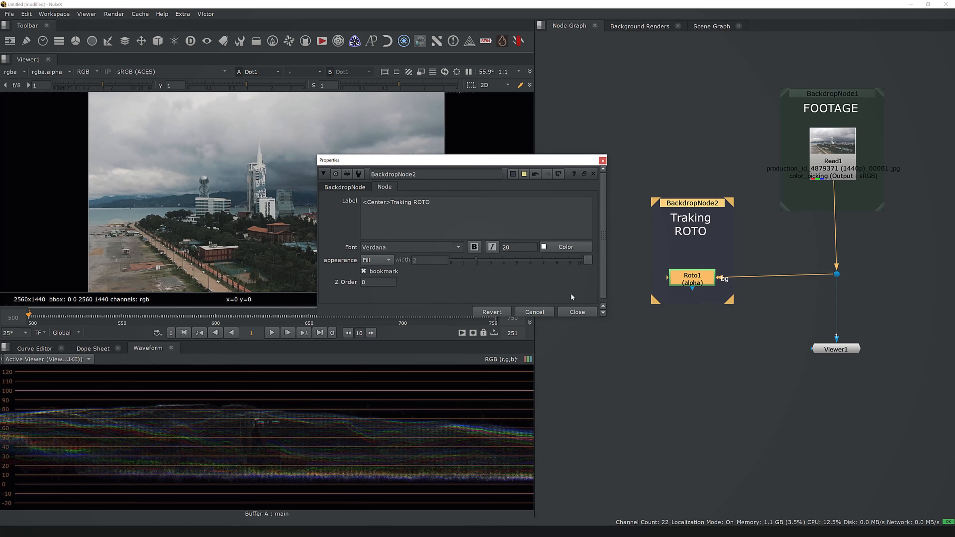
click(580, 312)
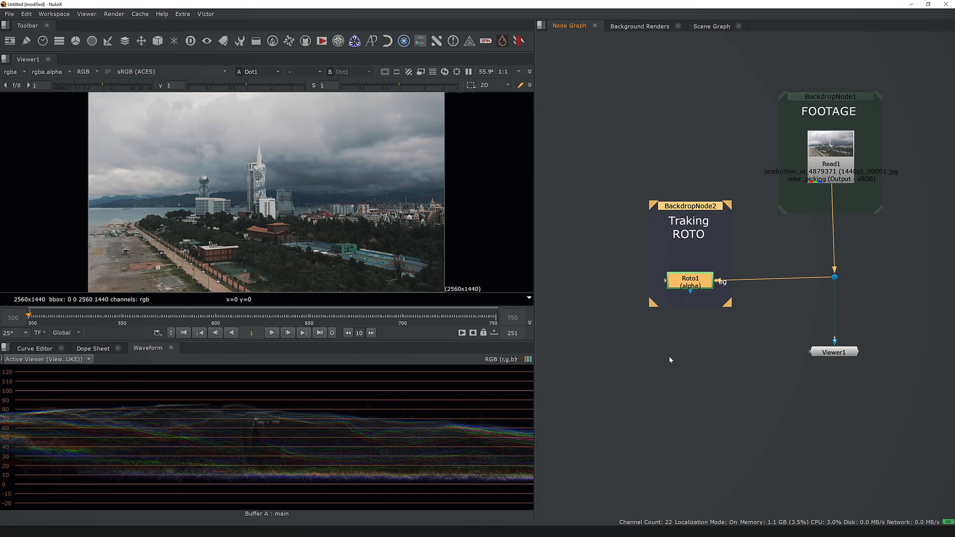
Select the Traking ROTO backdrop together with Roto1, move them up slightly, and deselect them.
click(669, 357)
middle_drag(668, 356, 614, 379)
drag(592, 191, 692, 357)
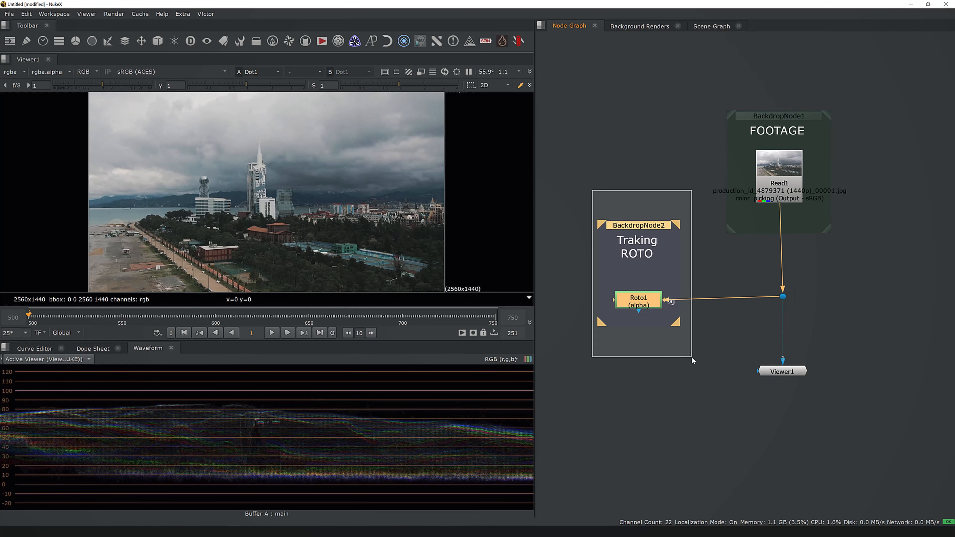
drag(659, 227, 659, 224)
click(662, 231)
Open the Roto1 node's properties, maximize the viewer, and go to the first frame, 500.
double_click(650, 303)
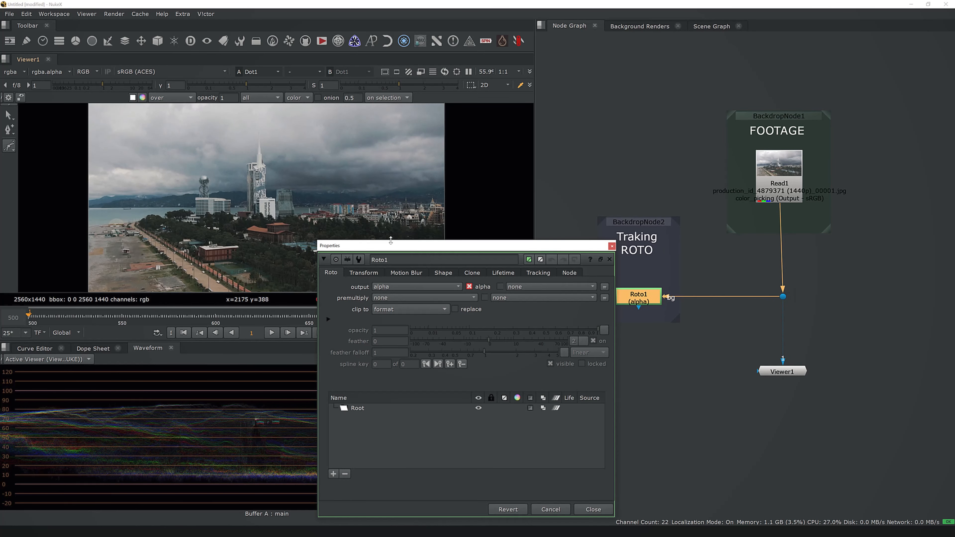
drag(392, 248, 705, 170)
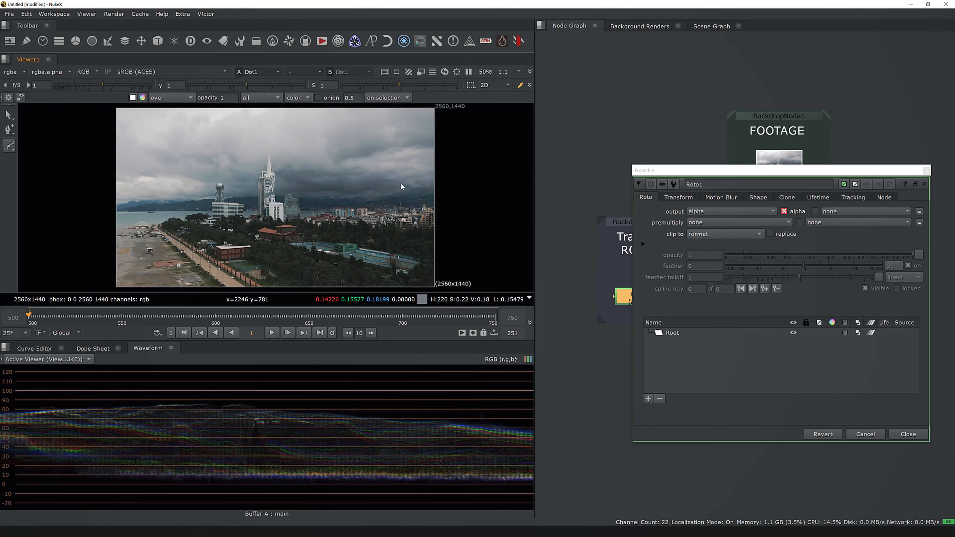
key(space)
middle_drag(484, 256, 359, 254)
scroll(391, 251, down, 1)
middle_drag(456, 246, 427, 251)
click(394, 509)
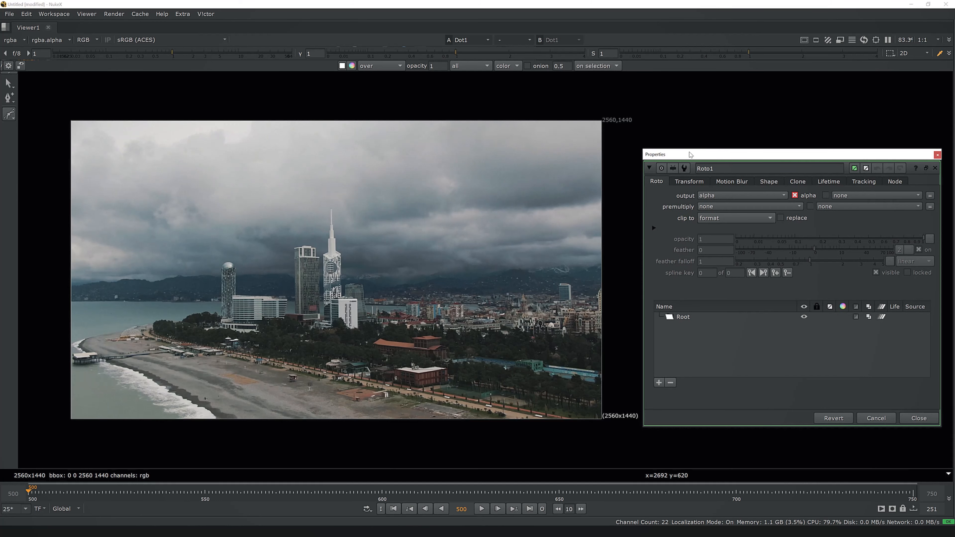
Draw a closed Bezier mask around the beach and city at frame 500, following the shoreline and building bases and excluding sea and sky.
click(249, 429)
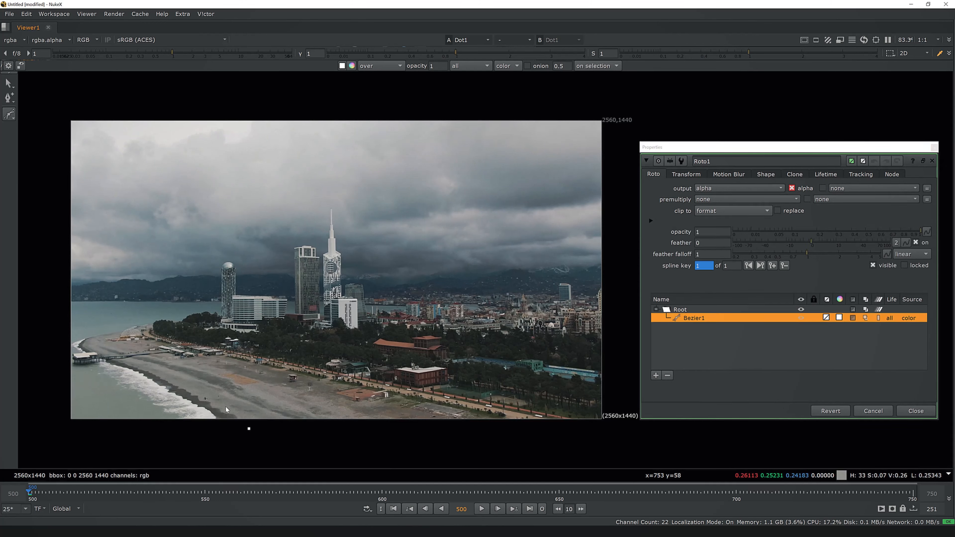
click(221, 406)
click(146, 365)
click(92, 343)
click(132, 333)
click(165, 329)
click(194, 318)
click(224, 316)
click(243, 303)
click(280, 301)
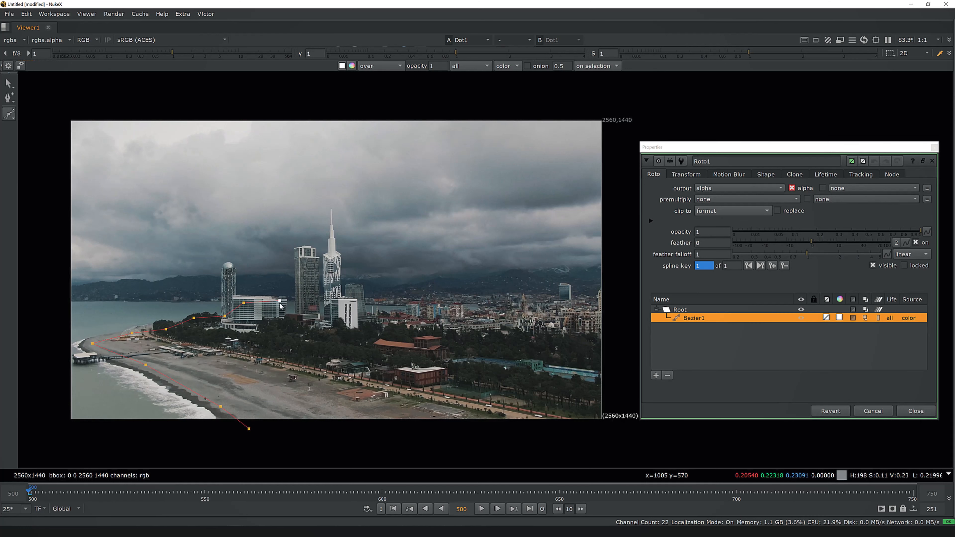
click(281, 322)
click(314, 318)
click(380, 318)
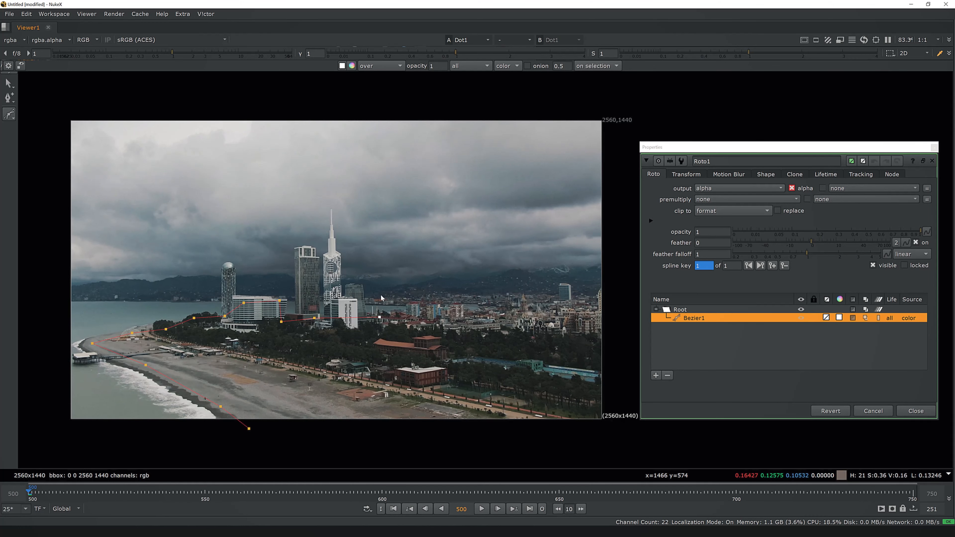
click(392, 293)
click(525, 280)
click(609, 276)
middle_drag(609, 281, 582, 248)
click(613, 404)
click(331, 428)
click(222, 396)
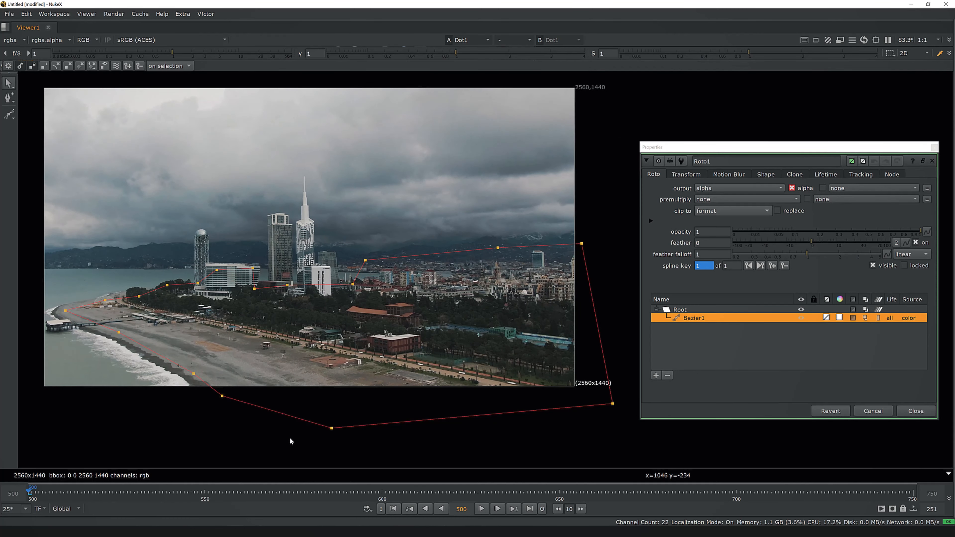
drag(332, 428, 269, 420)
At frame 550, reshape the Bezier mask's shoreline points and the point beside the towers to match the footage.
click(205, 493)
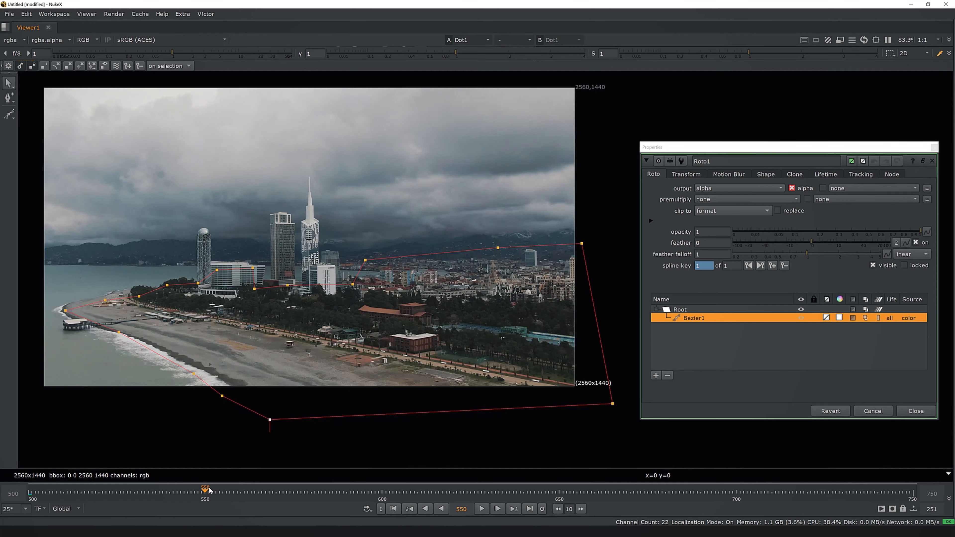
drag(119, 333, 129, 330)
drag(222, 396, 252, 380)
click(198, 358)
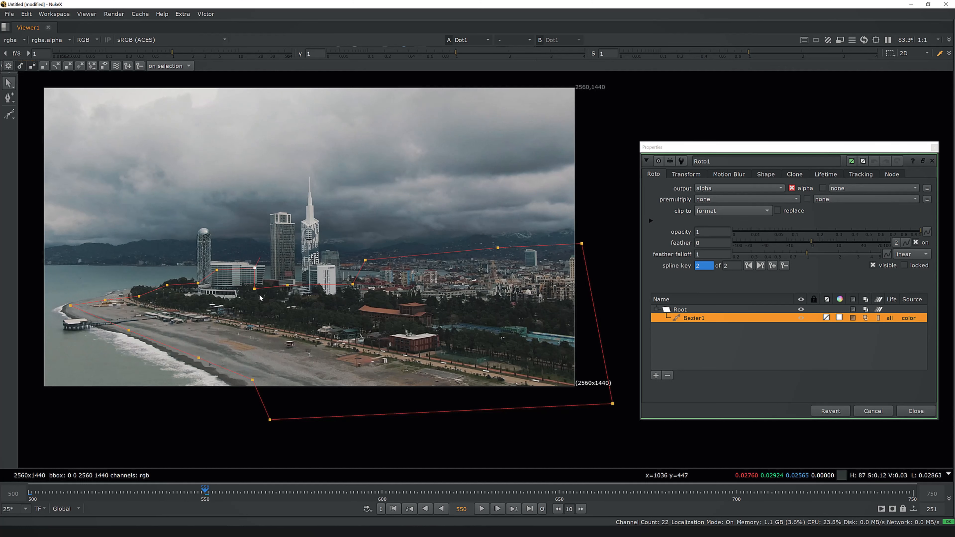
drag(354, 285, 338, 284)
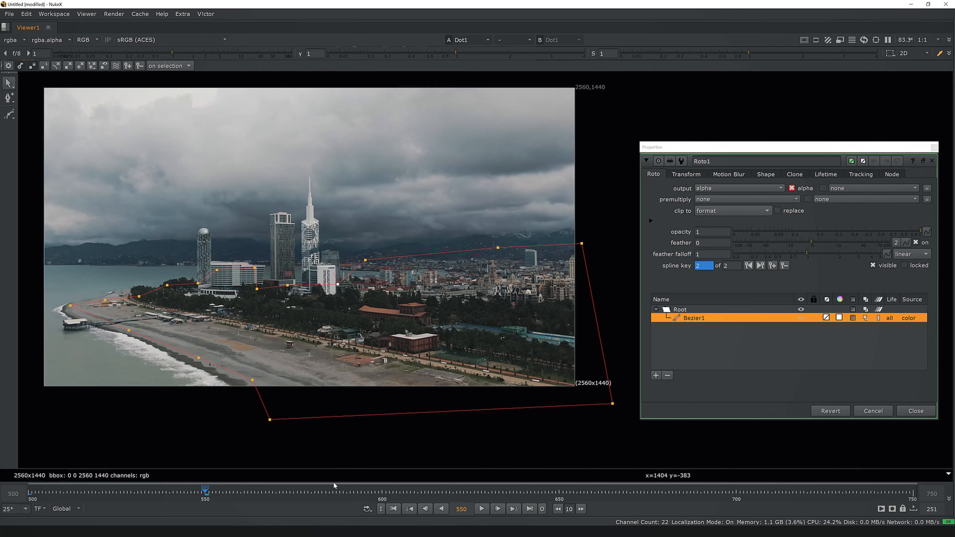
At frame 600, reshape the Bezier mask's shoreline and bottom points to follow the water's edge.
click(382, 493)
drag(129, 330, 132, 330)
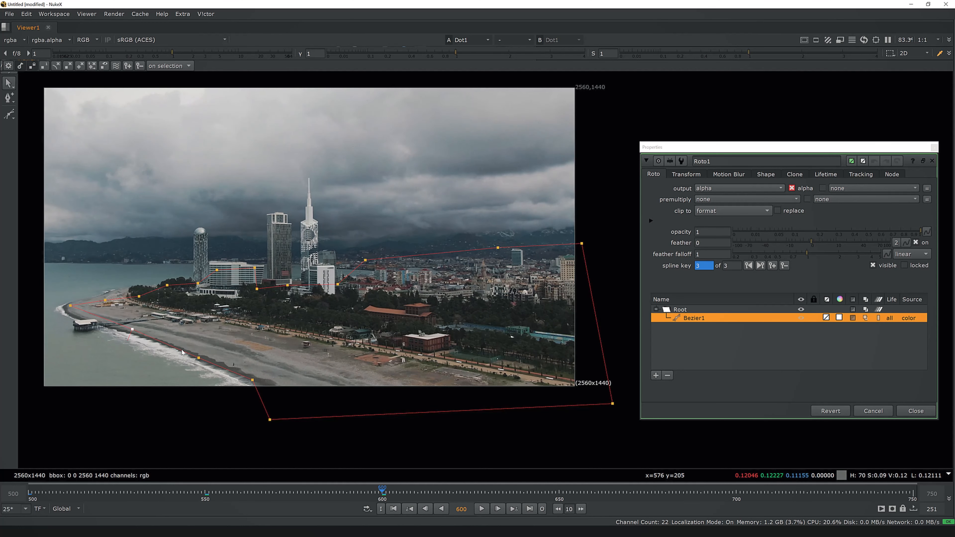
drag(200, 357, 207, 353)
drag(252, 380, 257, 377)
drag(270, 420, 293, 419)
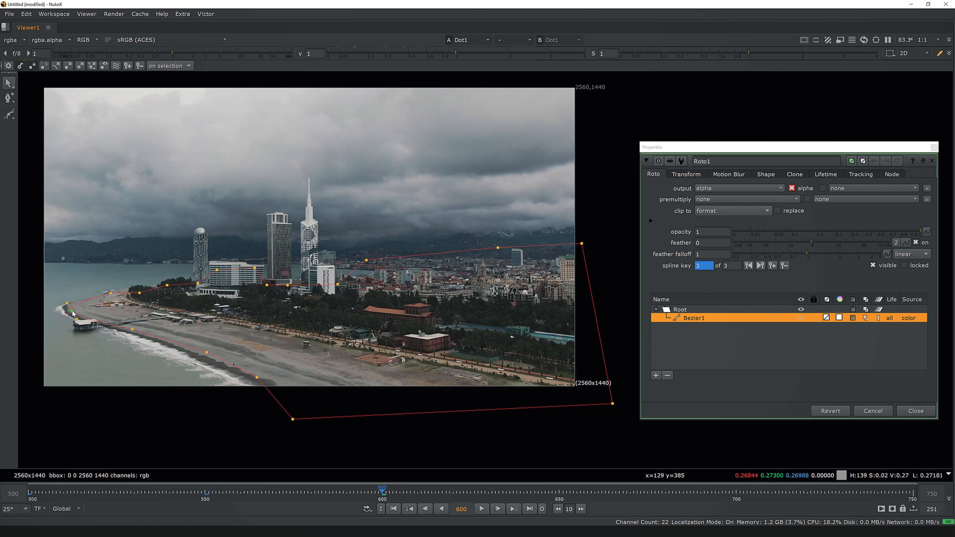
At frame 650, reshape the Bezier mask's shoreline, bottom, skyline and building-base points to match the footage.
click(559, 493)
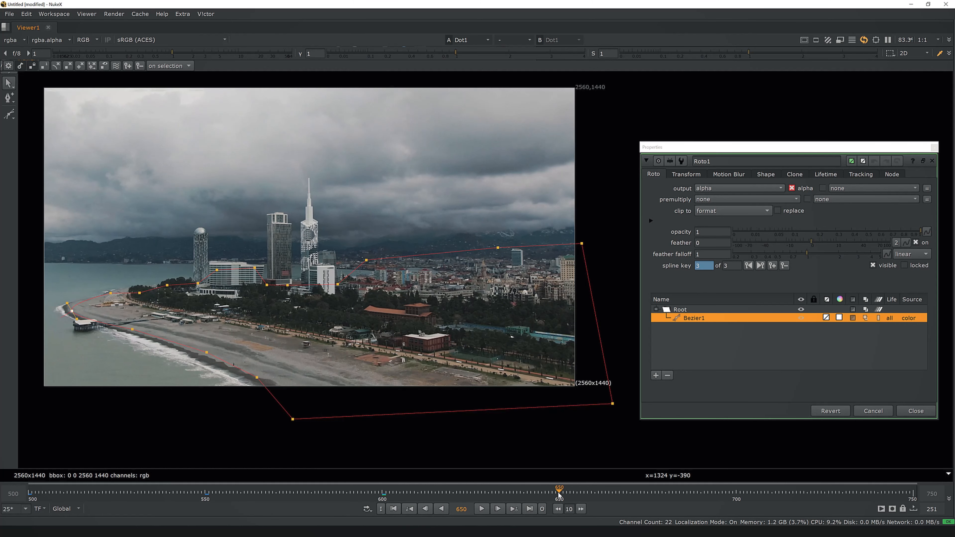
drag(72, 311, 70, 306)
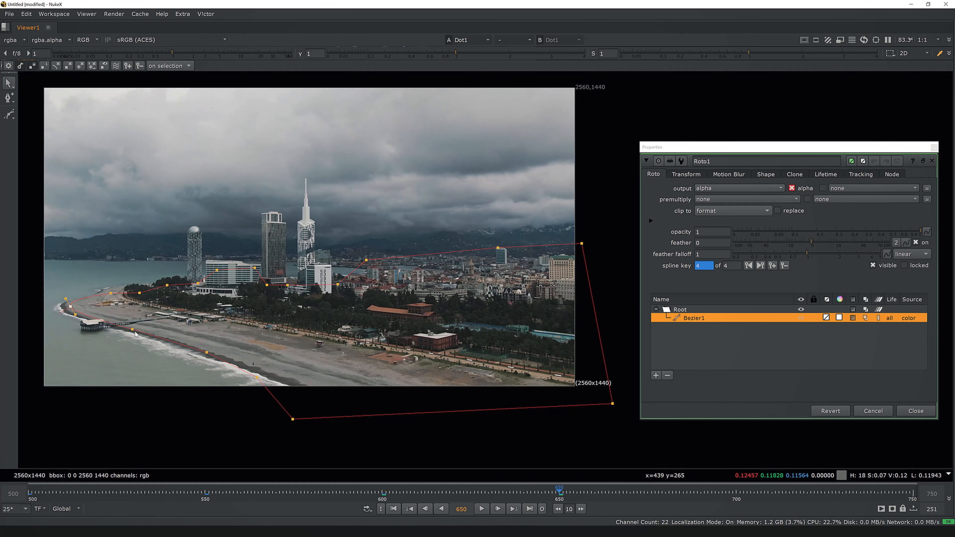
drag(251, 375, 279, 372)
drag(293, 420, 354, 422)
drag(499, 248, 508, 244)
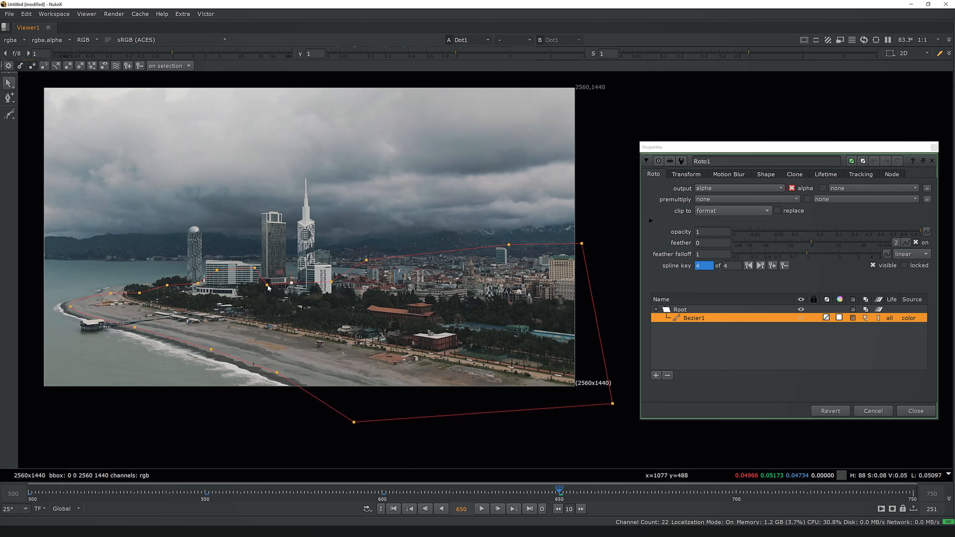
drag(267, 286, 271, 283)
drag(206, 268, 210, 267)
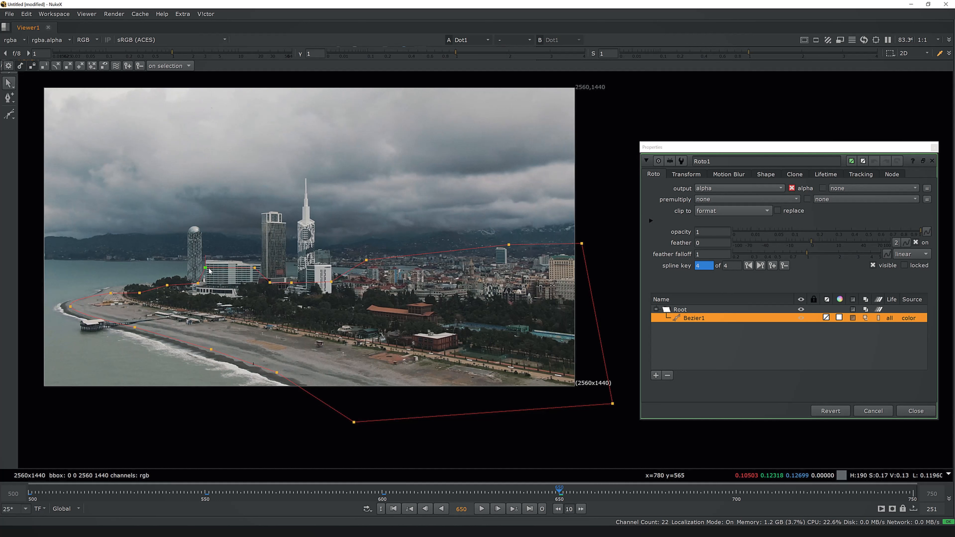
drag(139, 293, 135, 288)
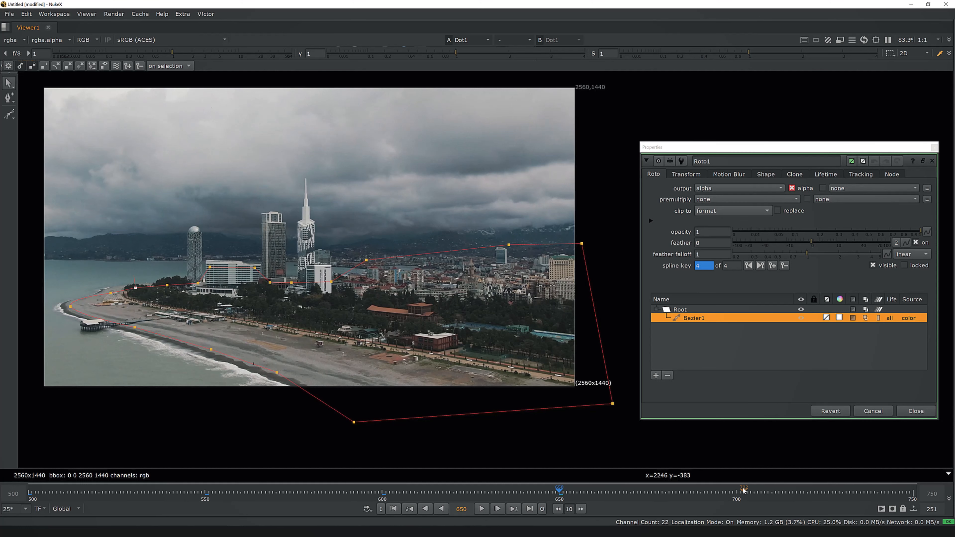
At frame 700, adjust the Bezier mask's coast tip, city horizon, bottom and lower shoreline points to follow the land.
click(737, 491)
drag(71, 306, 110, 290)
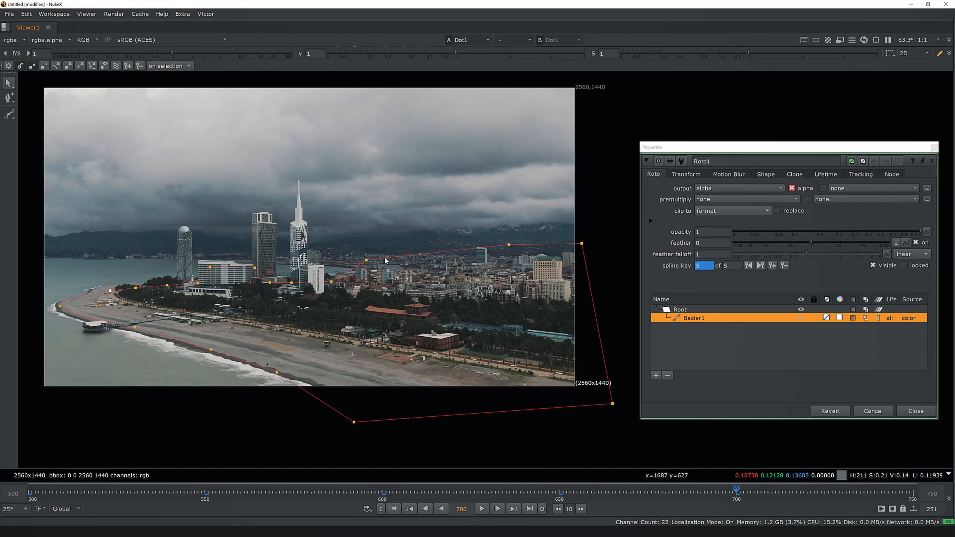
drag(370, 259, 371, 258)
drag(354, 422, 389, 409)
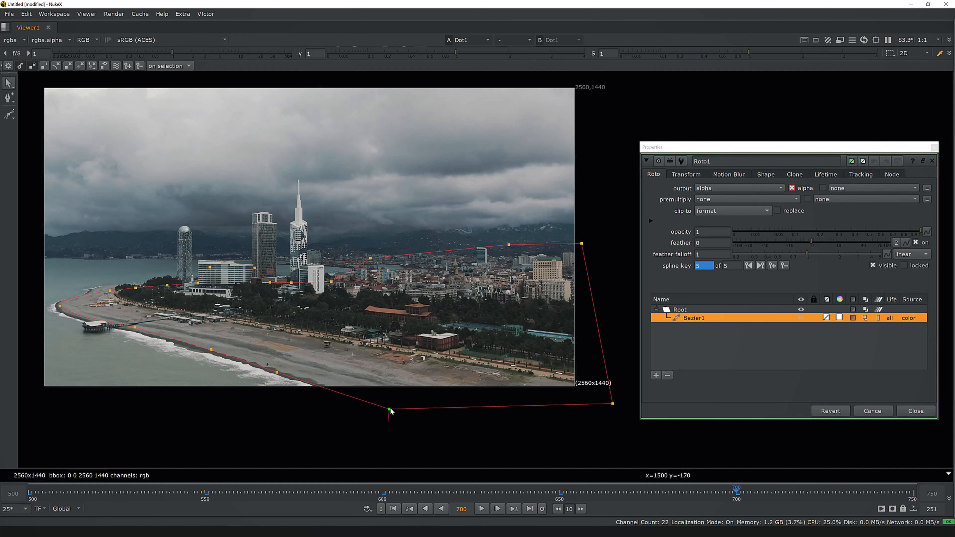
drag(277, 372, 313, 379)
At the last frame, 750, refine the Bezier mask's lower shoreline, treeline, horizon and outer city-side points.
click(514, 509)
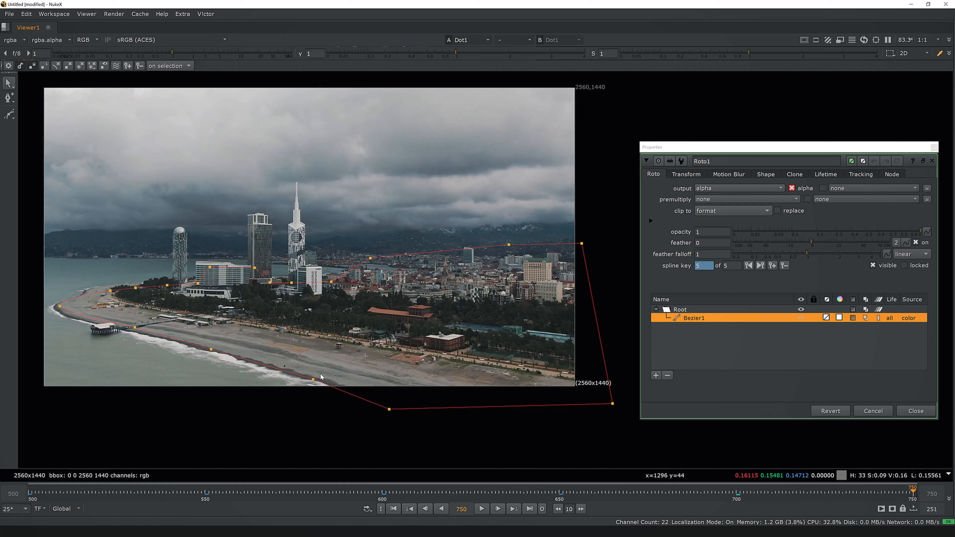
drag(318, 380, 330, 376)
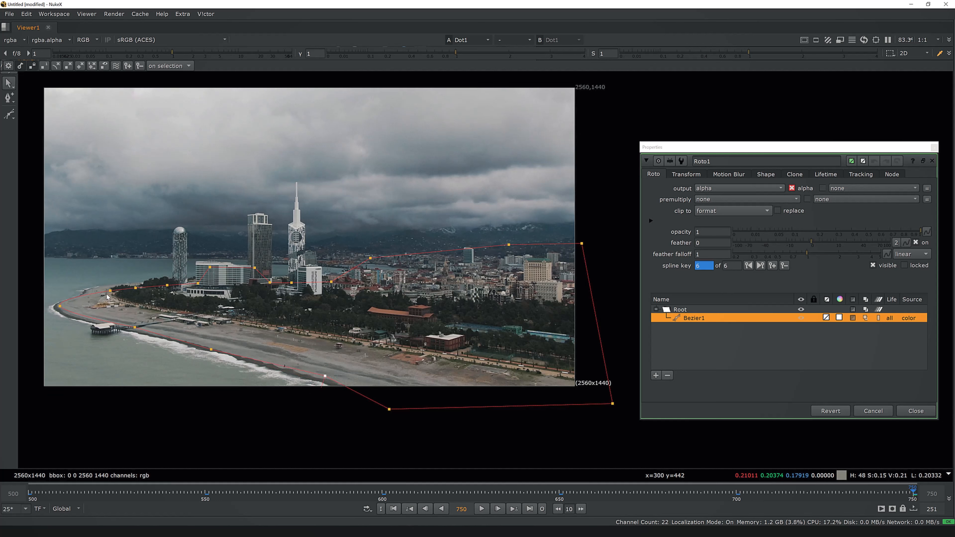
drag(167, 286, 193, 284)
drag(371, 259, 371, 256)
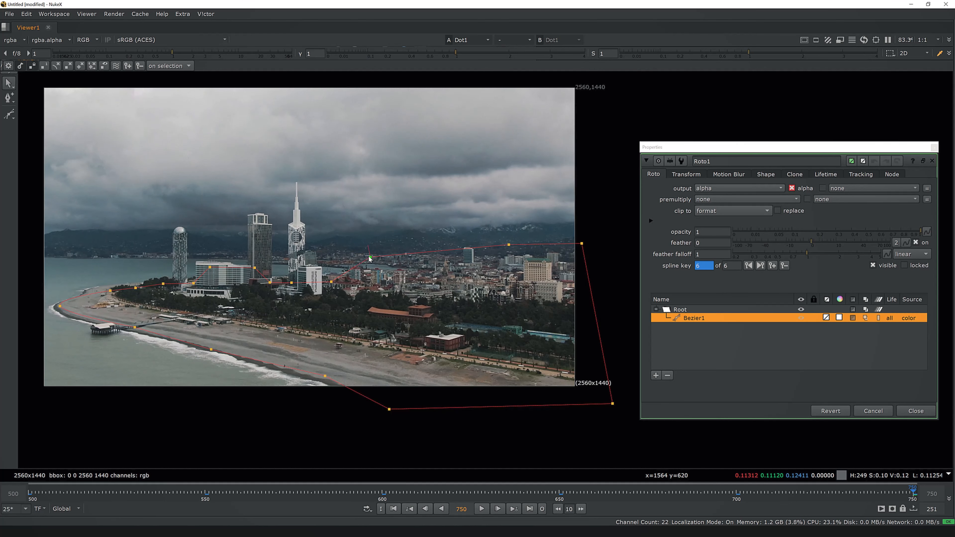
drag(582, 244, 592, 243)
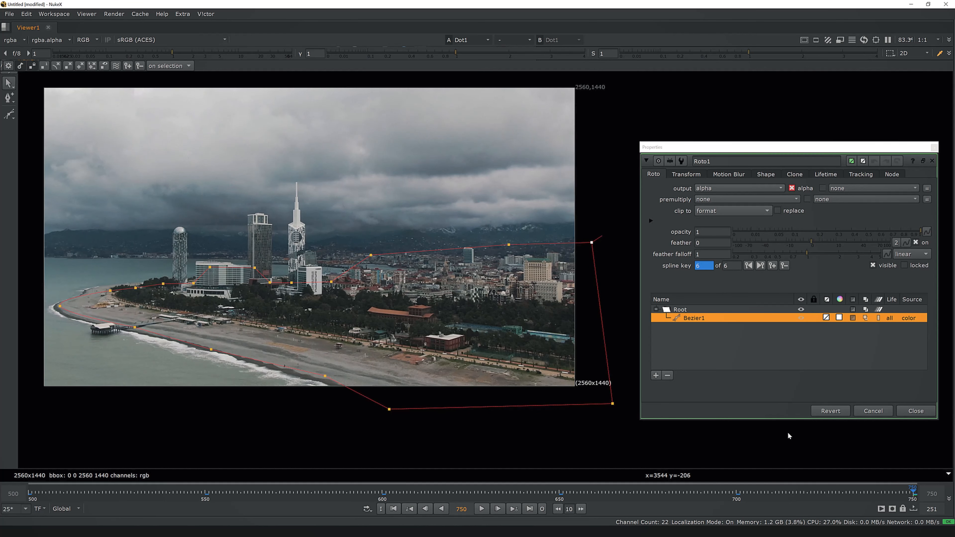
Scrub back to frame 500, close Roto1's properties, and restore the full workspace with the footage fitted in the viewer.
drag(890, 493, 29, 493)
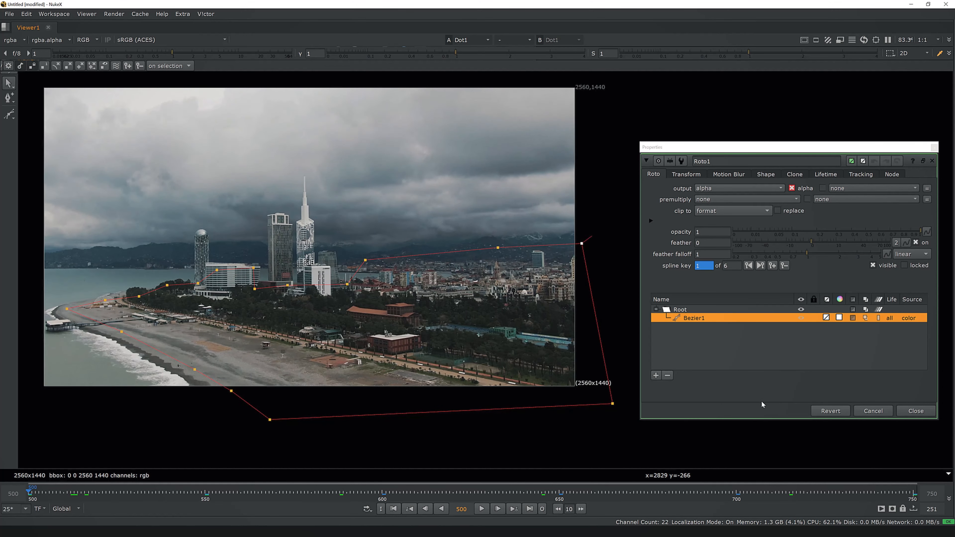
click(915, 414)
key(space)
middle_drag(431, 163, 393, 202)
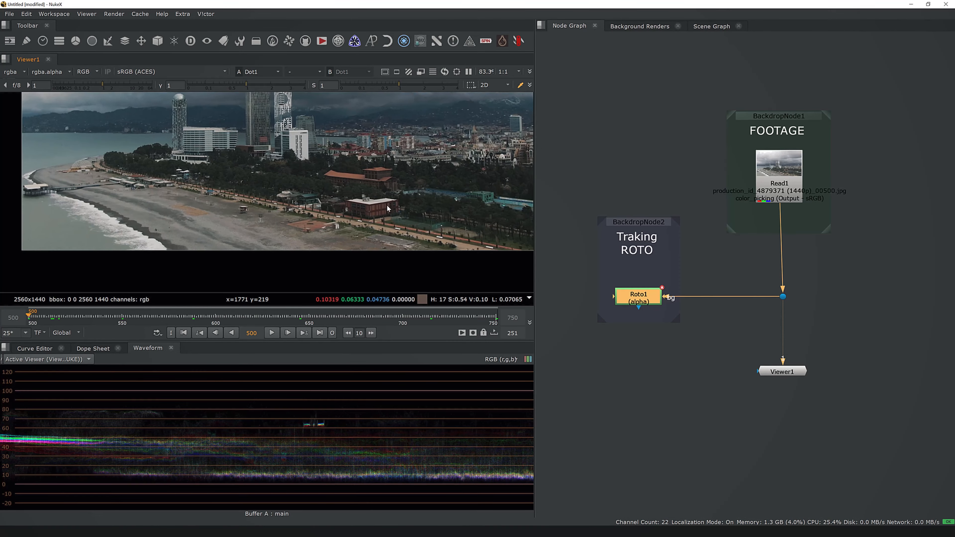
scroll(393, 201, down, 3)
key(f)
Move Viewer1 lower and insert a 3D Classic CameraTracker node between the dot below Read1 and Viewer1.
middle_drag(794, 361, 756, 377)
drag(746, 387, 746, 471)
click(792, 378)
click(159, 41)
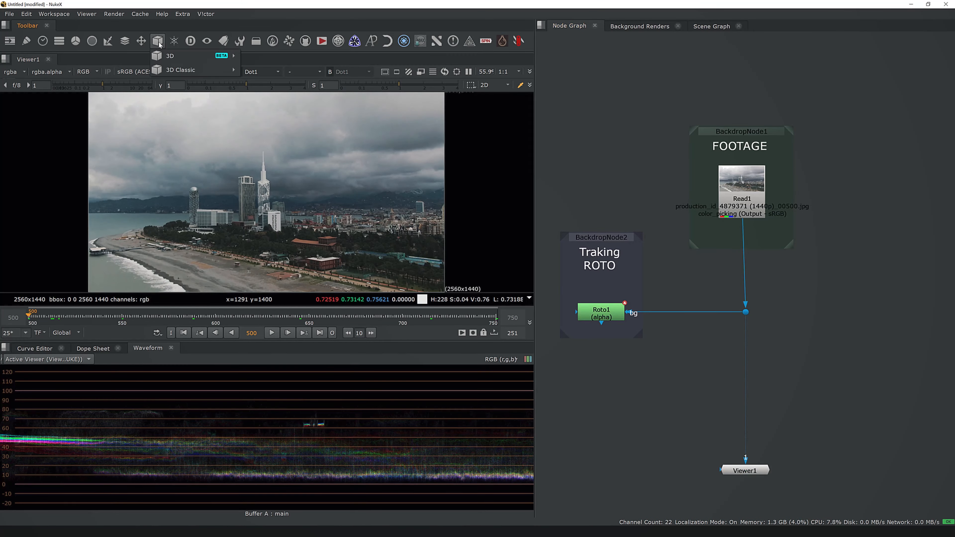
mouse_move(180, 69)
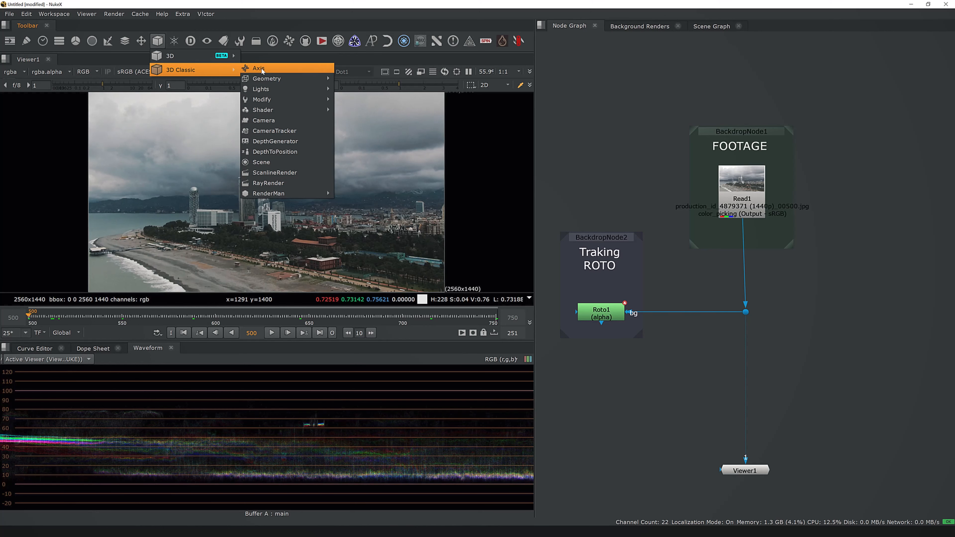
click(274, 130)
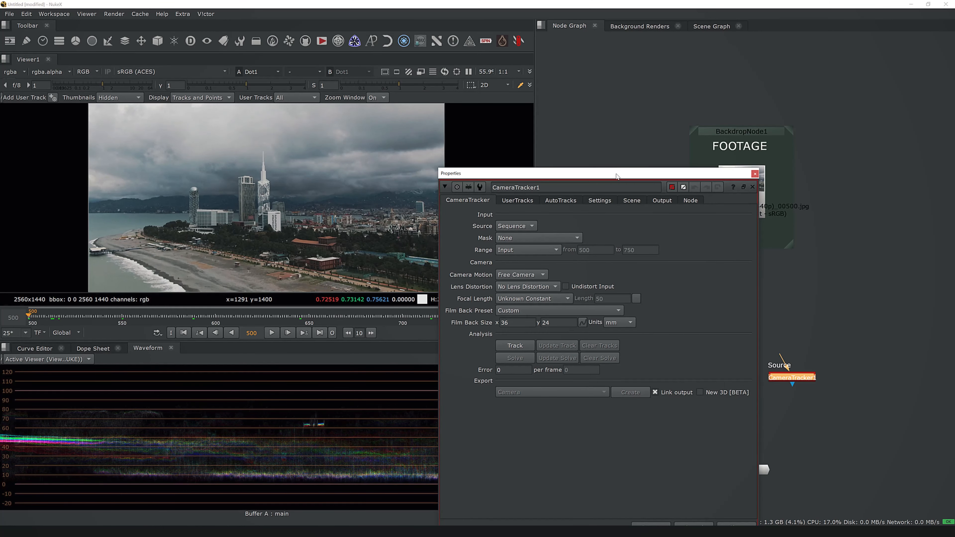
drag(617, 176, 276, 283)
drag(793, 378, 753, 399)
click(756, 484)
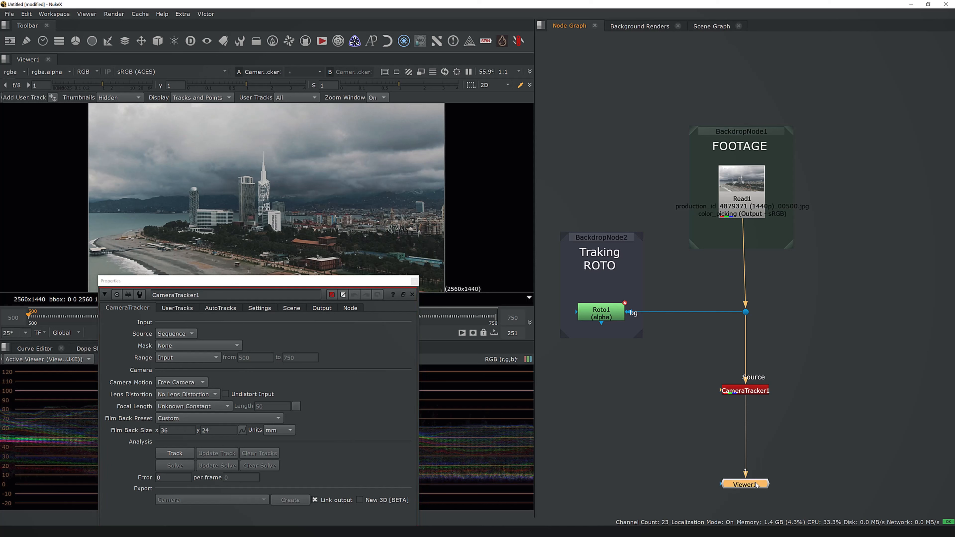
middle_drag(757, 486, 731, 473)
Add a backdrop around CameraTracker1 with the centred label "3D Traking" at font size 20.
click(735, 381)
middle_drag(782, 365, 794, 359)
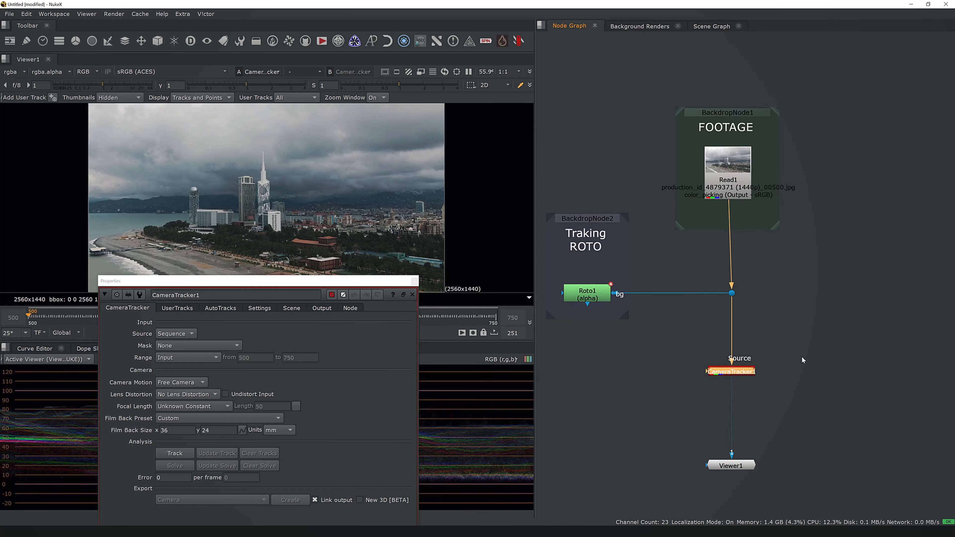
key(alt+b)
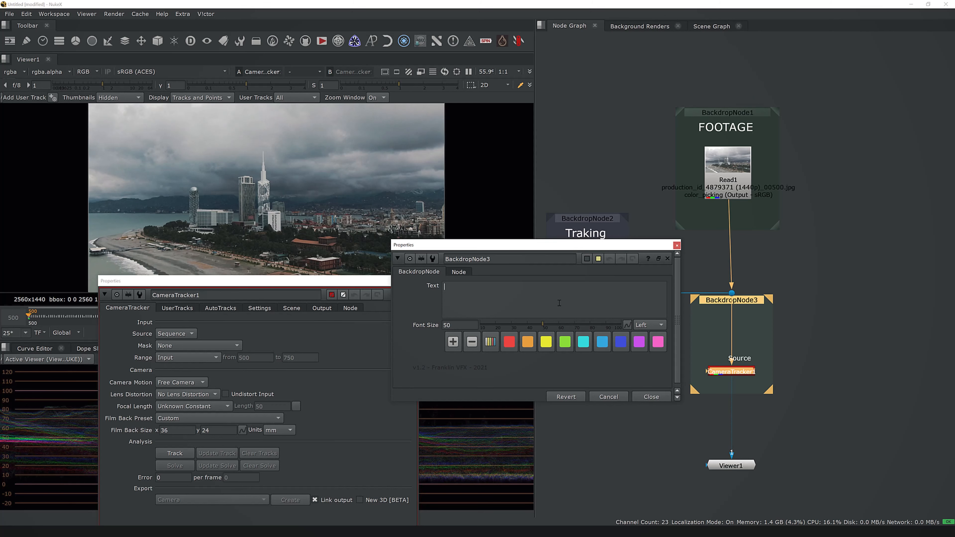
text(3D Traking)
click(649, 325)
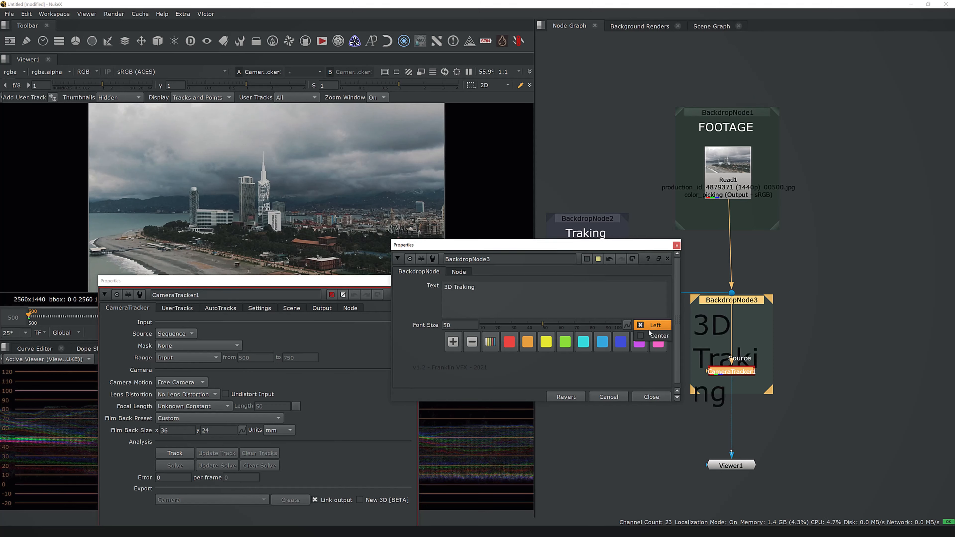
click(656, 336)
drag(477, 325, 420, 324)
text(20)
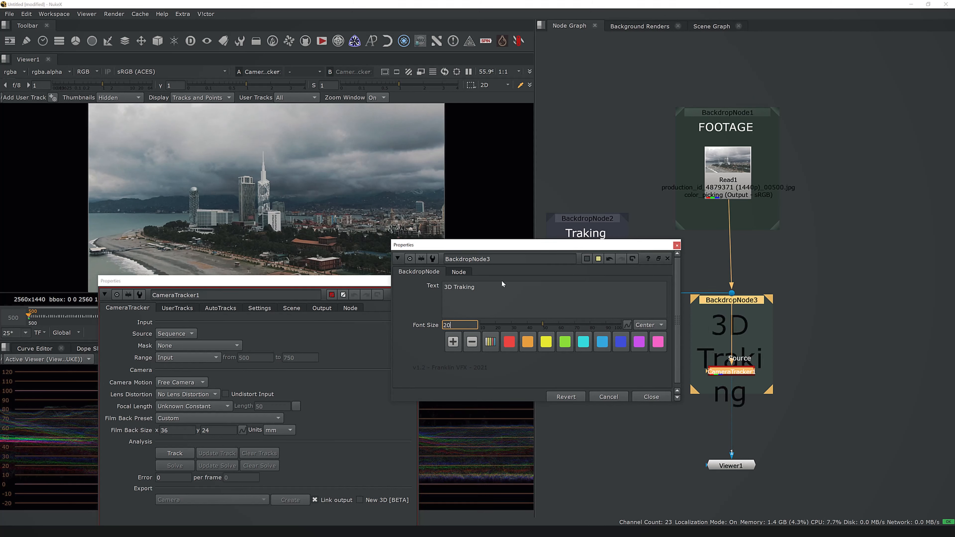
click(578, 309)
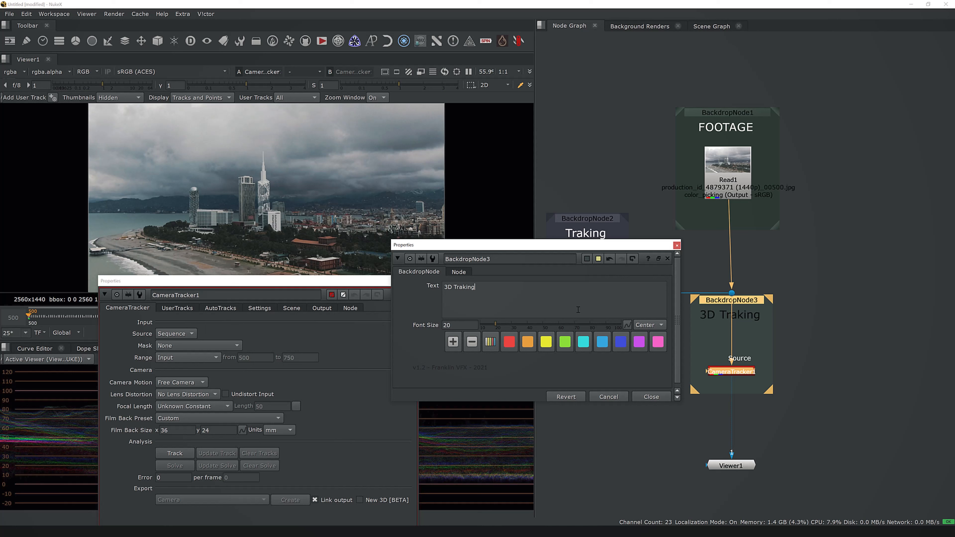
Set the 3D Traking backdrop's label colour to white and close its properties.
click(458, 271)
click(639, 332)
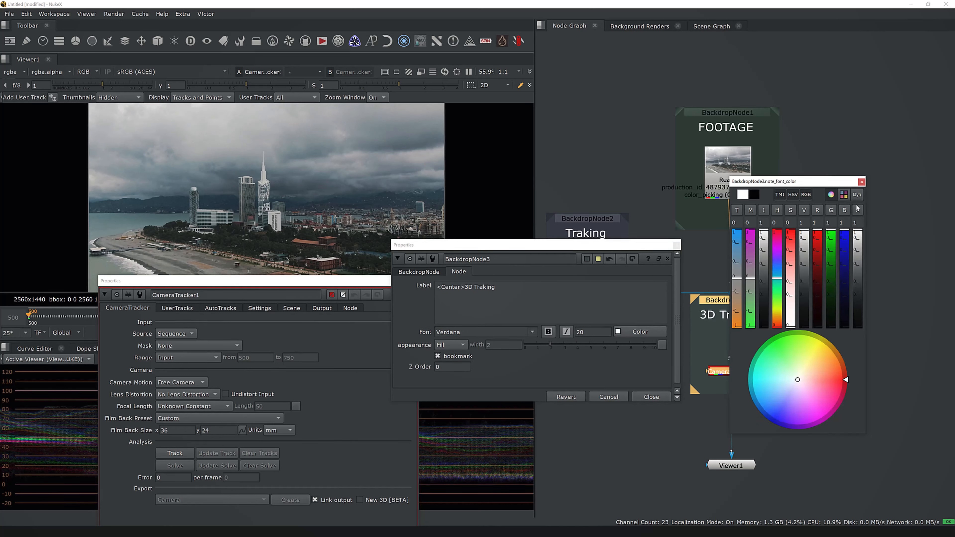
click(862, 181)
click(651, 396)
scroll(732, 352, up, 2)
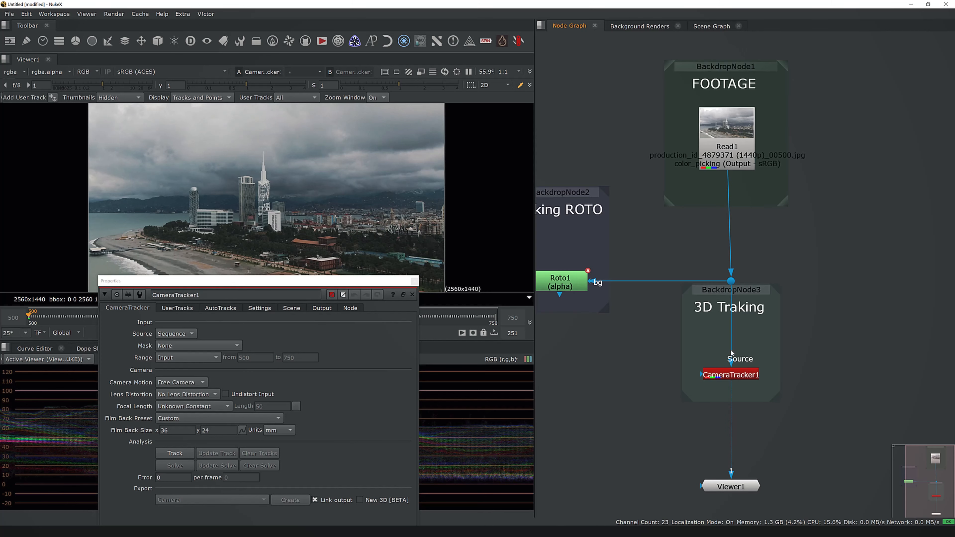
Disconnect Roto1's bg input and connect CameraTracker1's Mask input to Roto1, routing the connection through a corner dot.
drag(598, 282, 629, 295)
drag(700, 375, 561, 283)
ctrl+drag(649, 330, 560, 375)
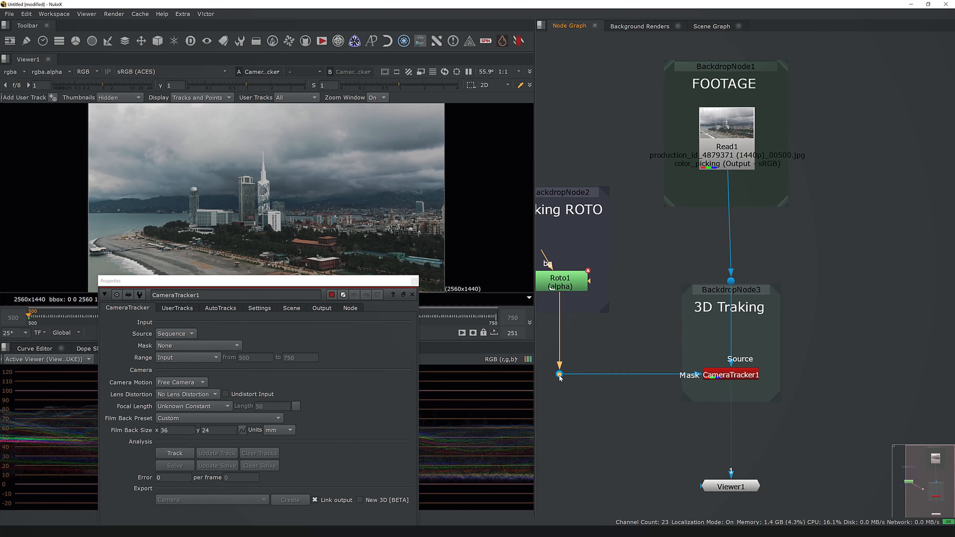
Shrink the Traking ROTO backdrop around Roto1 and position both just above the mask connection's corner dot.
middle_drag(605, 355, 666, 331)
drag(306, 281, 515, 366)
click(619, 259)
drag(665, 287, 621, 229)
drag(563, 138, 669, 251)
middle_drag(668, 251, 684, 198)
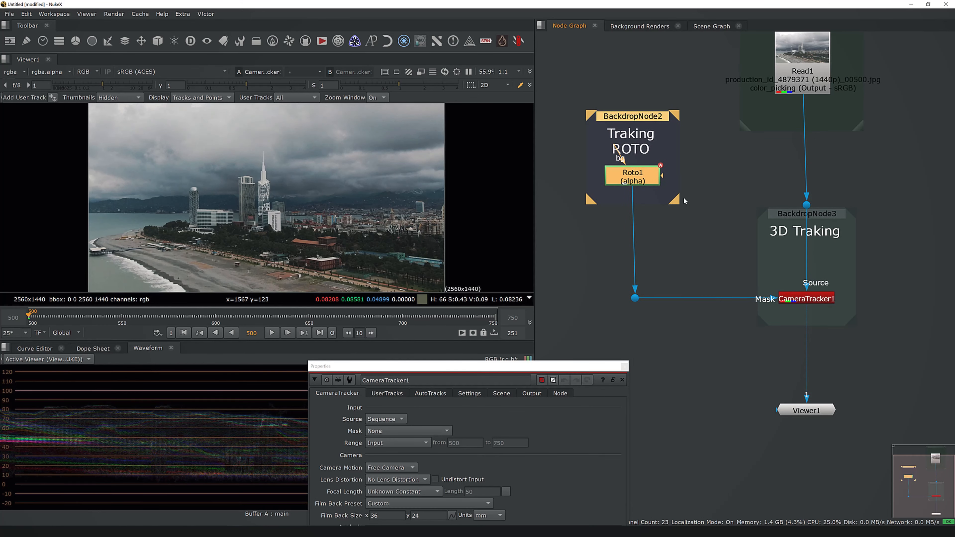
drag(648, 119, 650, 173)
click(665, 255)
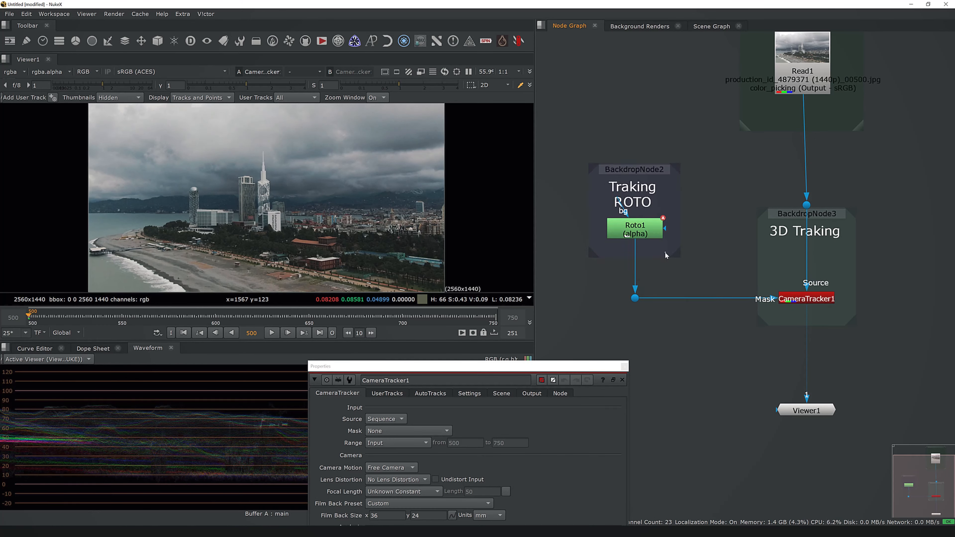
Give the Traking ROTO backdrop a random colour and close its properties.
double_click(644, 170)
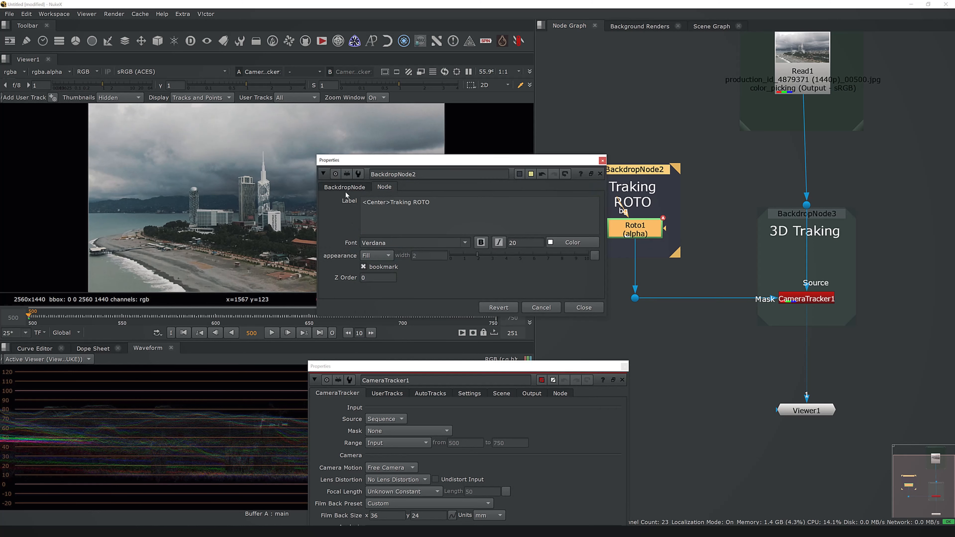
click(416, 258)
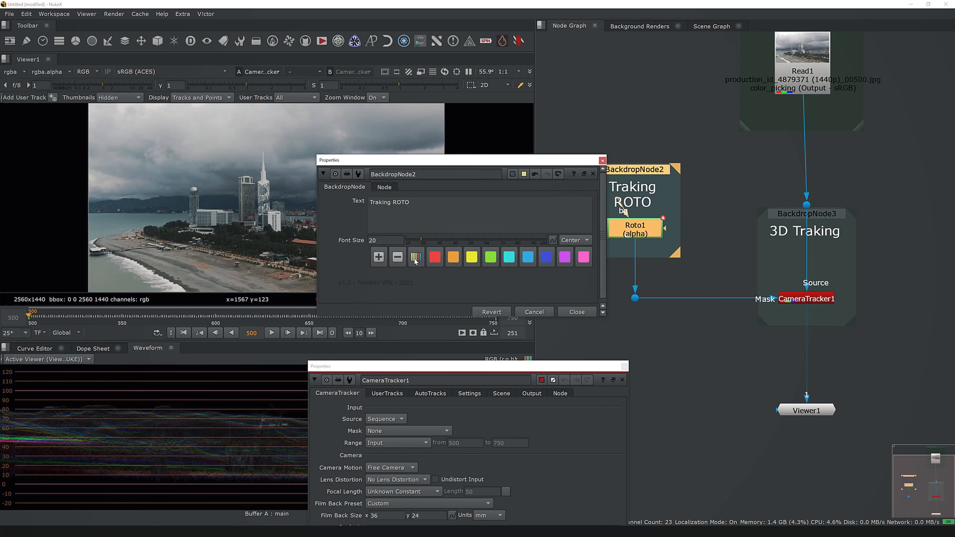
click(577, 312)
Move the CameraTracker1 properties clear of the viewer and set the tracking range to Global.
drag(595, 370, 821, 105)
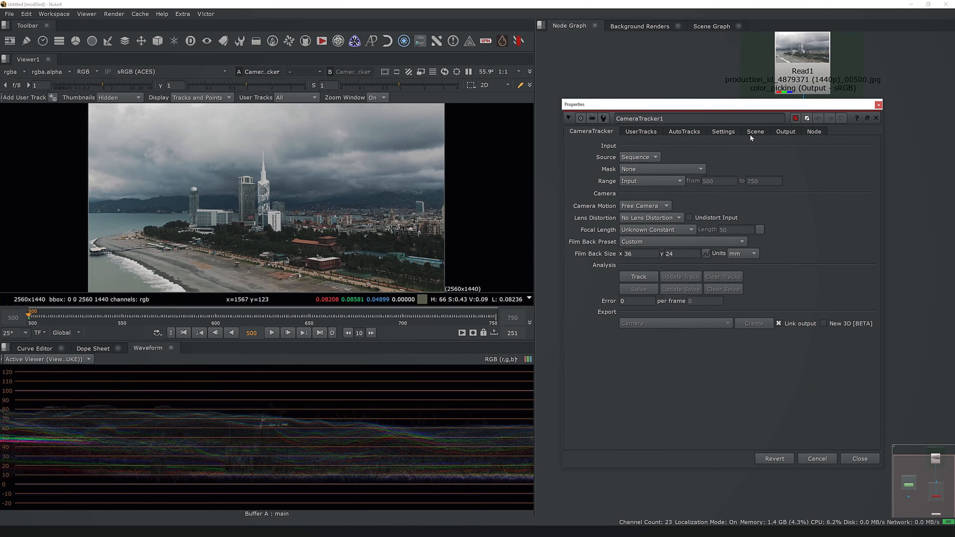
click(655, 180)
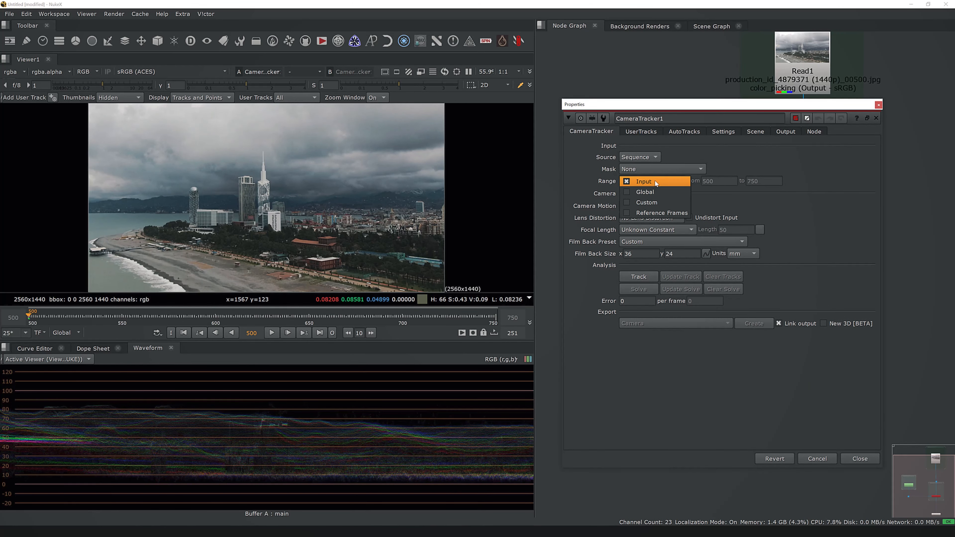
click(660, 193)
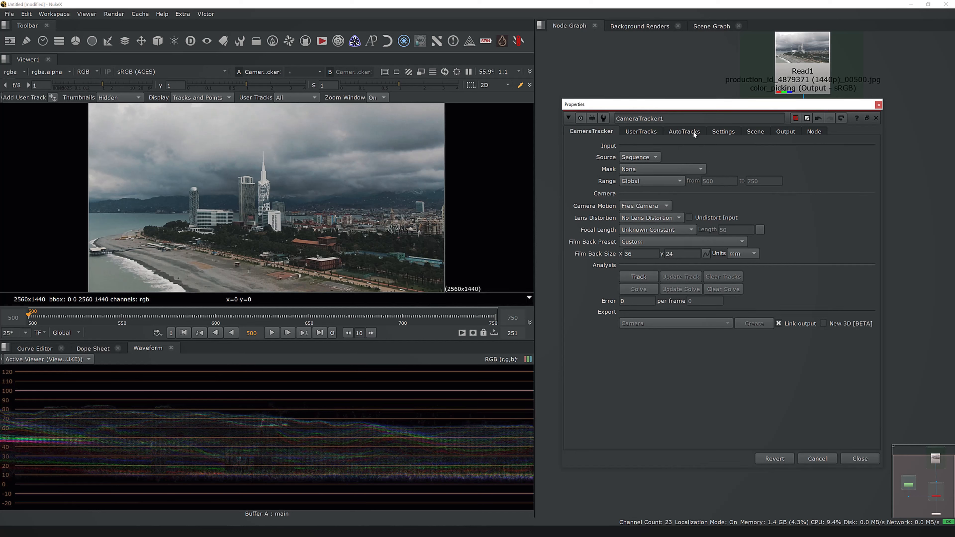
Enable feature preview in CameraTracker1's settings, set the number of features to 600, and return to the main tracker options.
click(723, 132)
click(654, 191)
double_click(646, 157)
text(600)
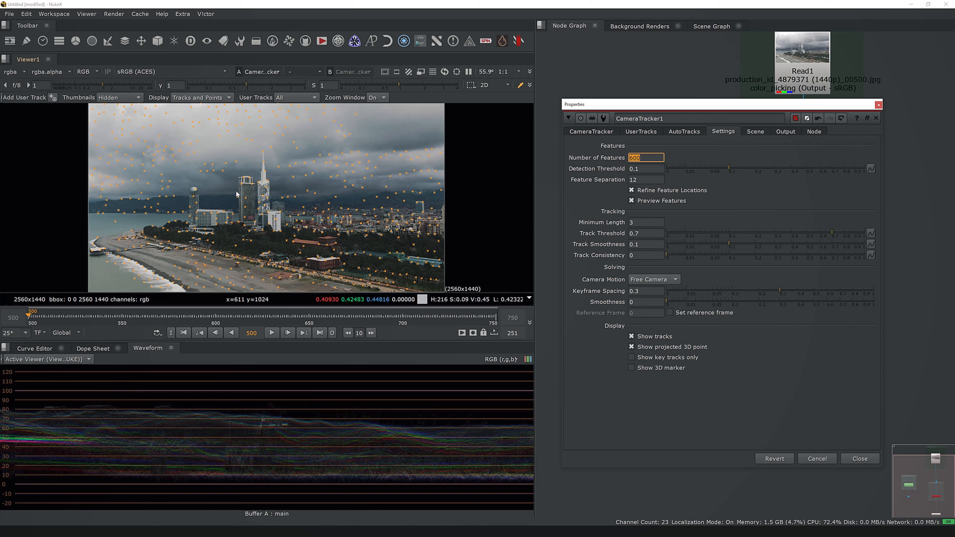
double_click(638, 181)
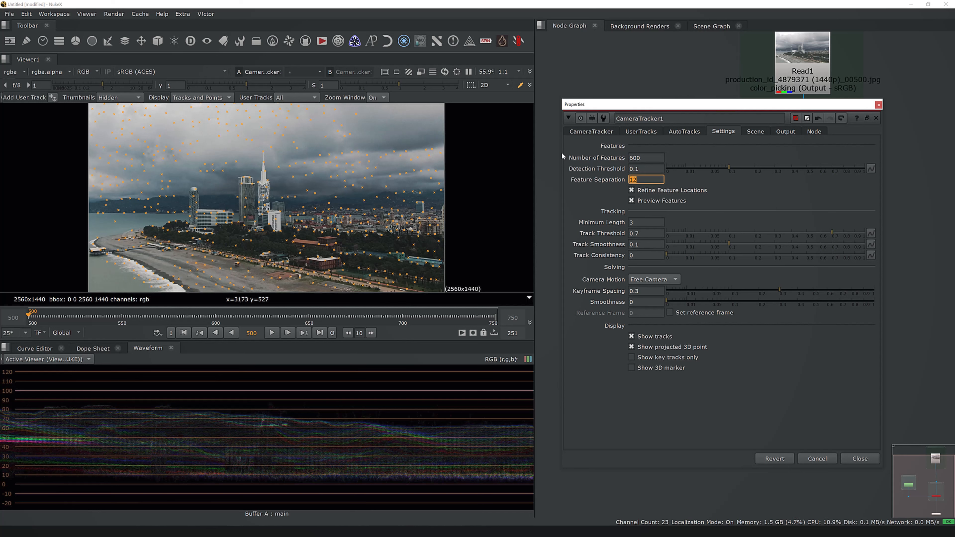
click(591, 131)
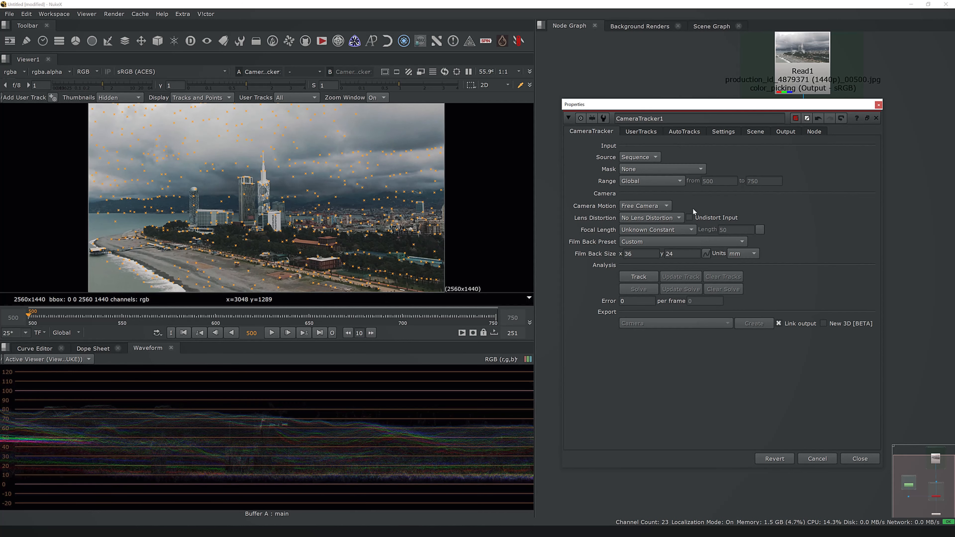
Set CameraTracker1's mask option to Mask Inverted Alpha after trying Mask Alpha.
click(646, 159)
click(664, 167)
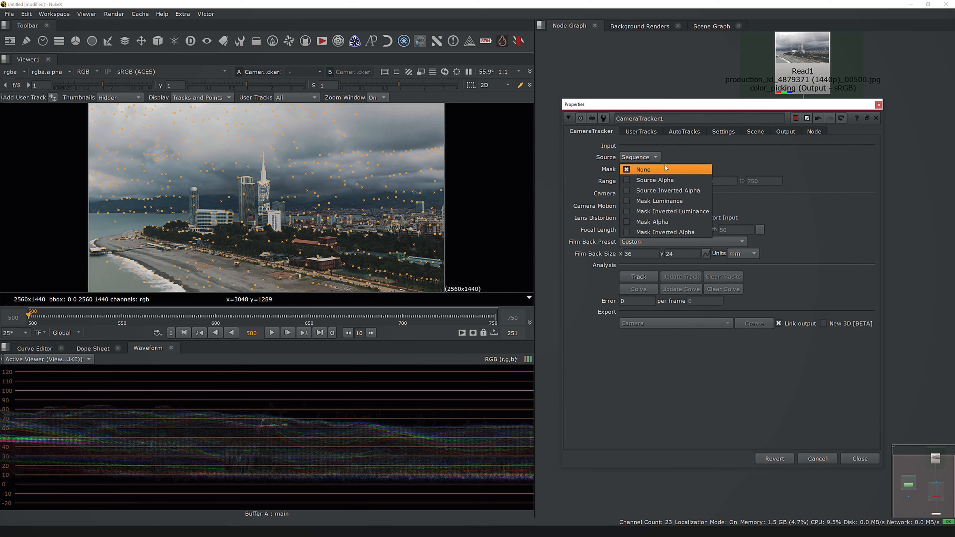
click(657, 222)
click(641, 169)
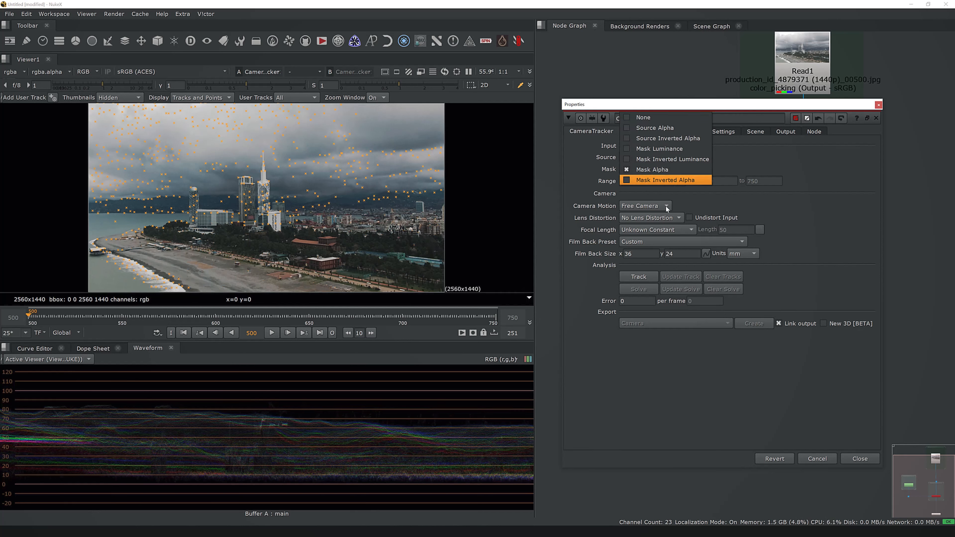
click(654, 181)
Move the CameraTracker1 properties aside to check the Traking ROTO backdrop and Roto1, and put them back beside the viewer.
drag(644, 110, 339, 311)
click(634, 218)
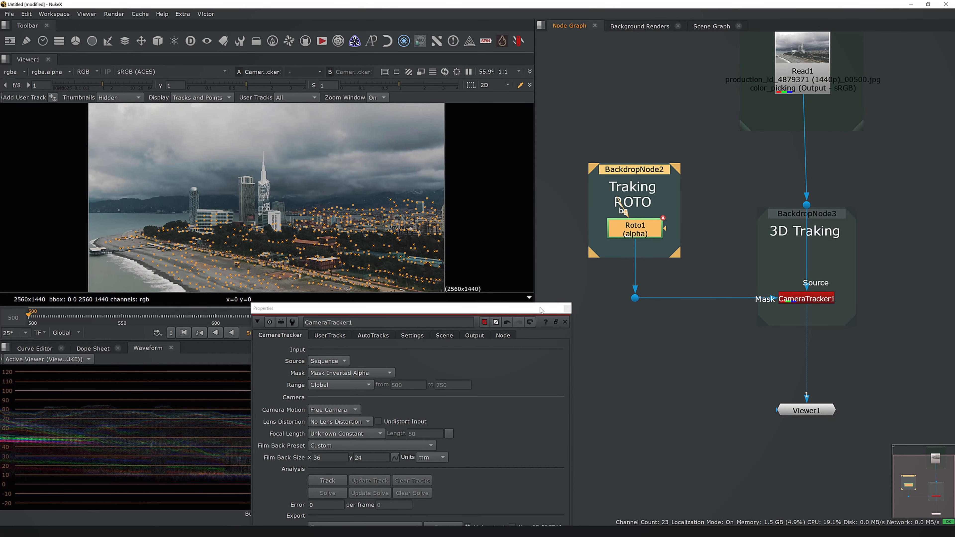
drag(522, 313, 810, 120)
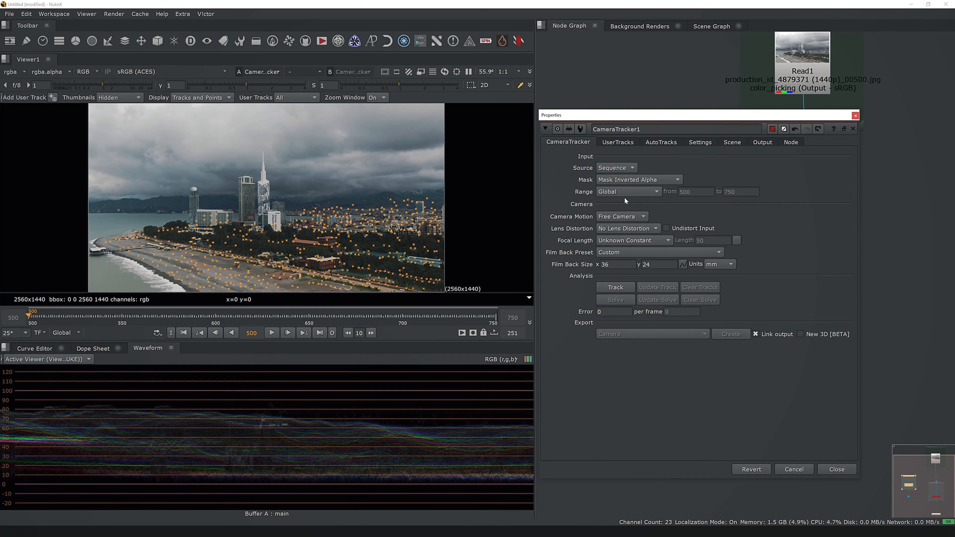
drag(652, 110, 676, 88)
Track the features through the whole sequence and solve the camera from frame 500.
click(640, 265)
drag(62, 314, 95, 322)
click(183, 333)
click(683, 385)
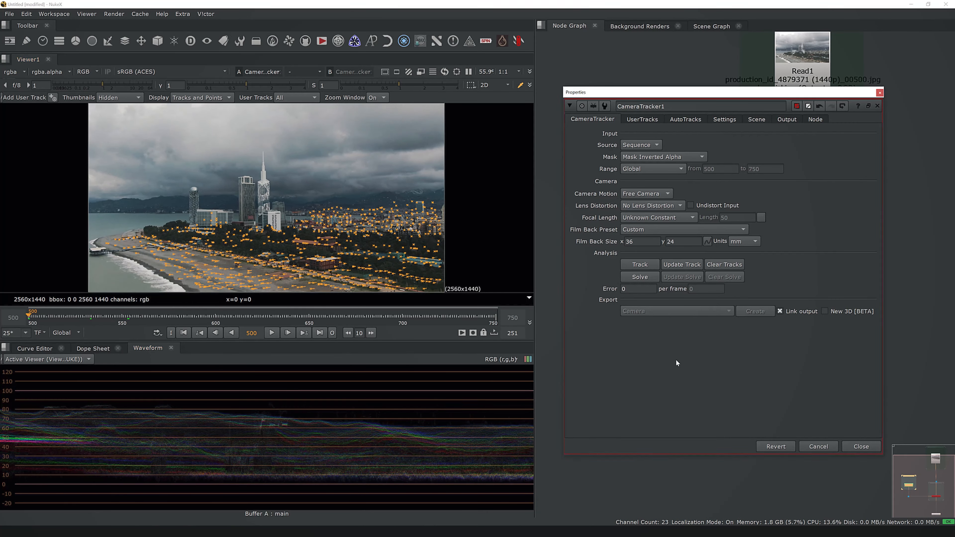
click(639, 278)
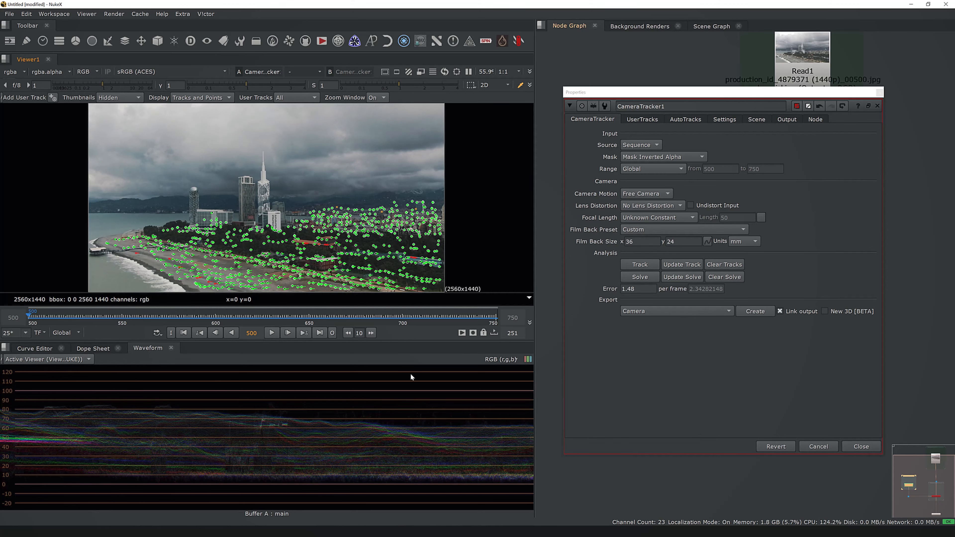
Scrub through the solved tracks, examine the point cloud from several angles in 3D, and return to the 2D view.
drag(60, 317, 106, 342)
click(189, 332)
key(Tab)
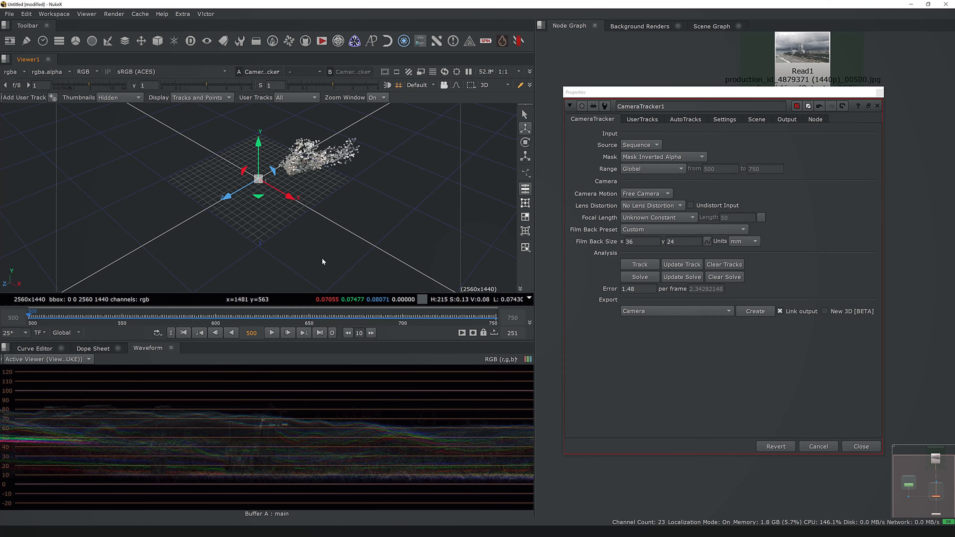
ctrl+drag(290, 223, 547, 257)
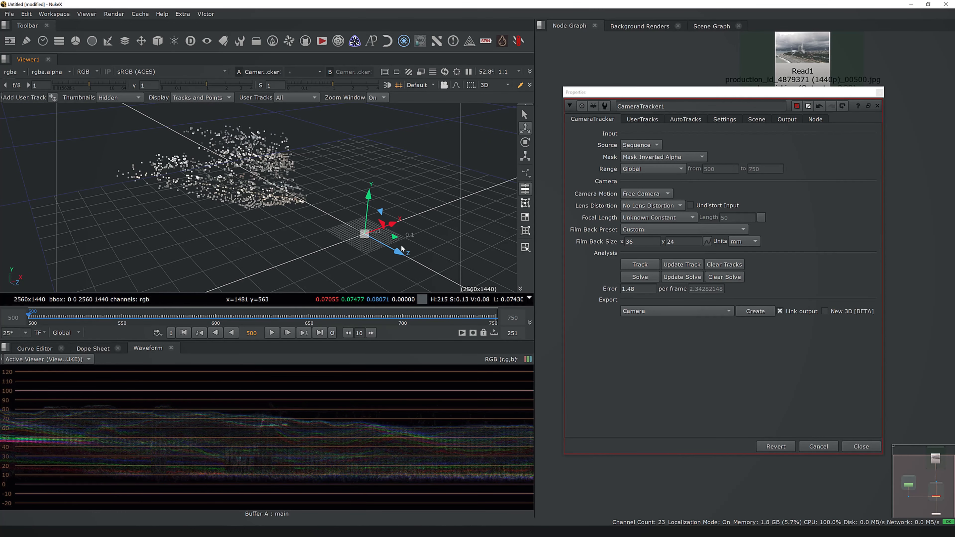
ctrl+drag(348, 247, 326, 241)
key(Tab)
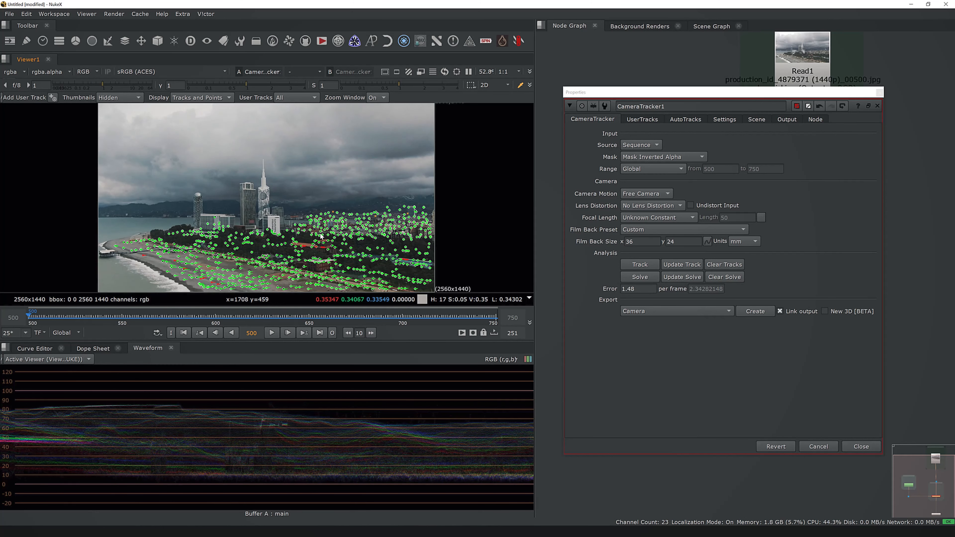
Enable Focal Length, Position and Rotation refinement in the tracker's AutoTracks settings.
click(688, 121)
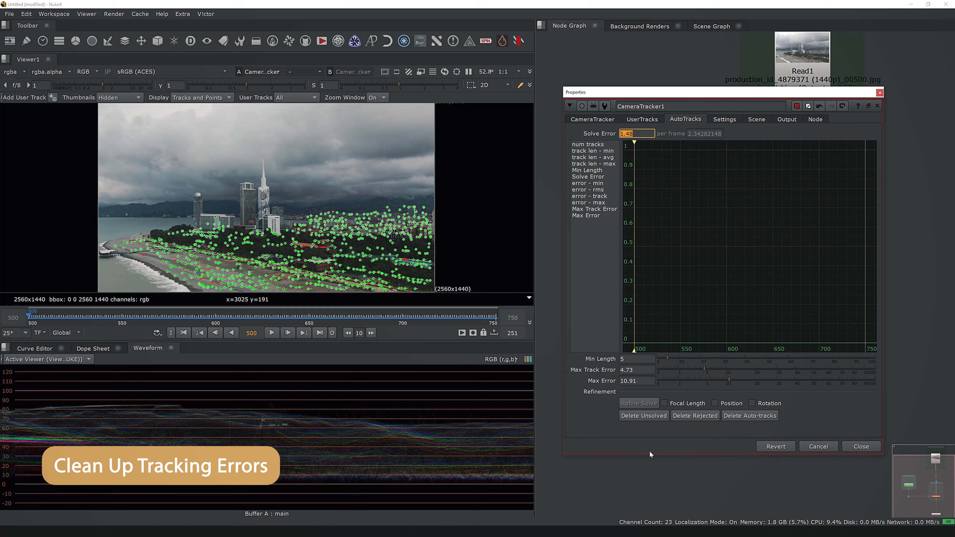
click(664, 403)
click(721, 404)
click(765, 405)
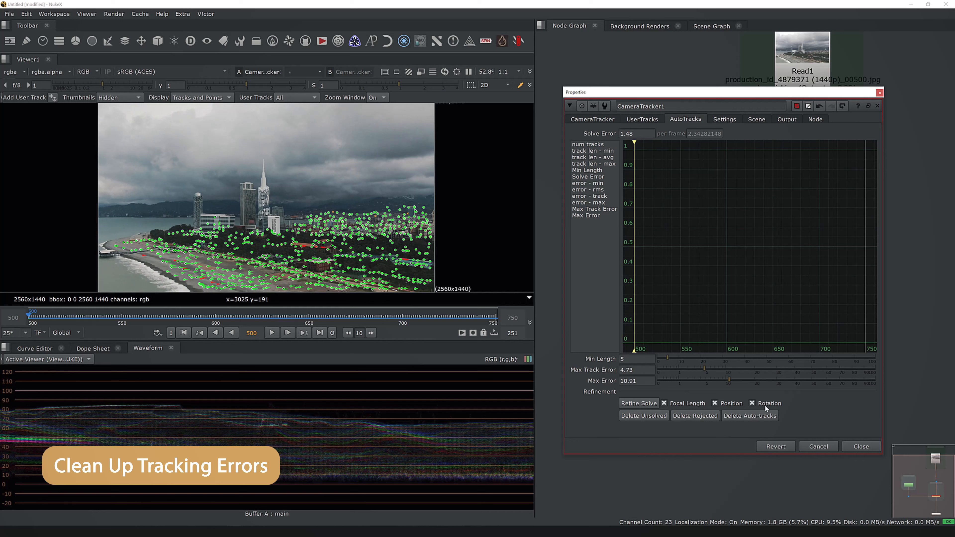
Permanently delete all unsolved tracks and all rejected tracks.
click(645, 416)
click(541, 280)
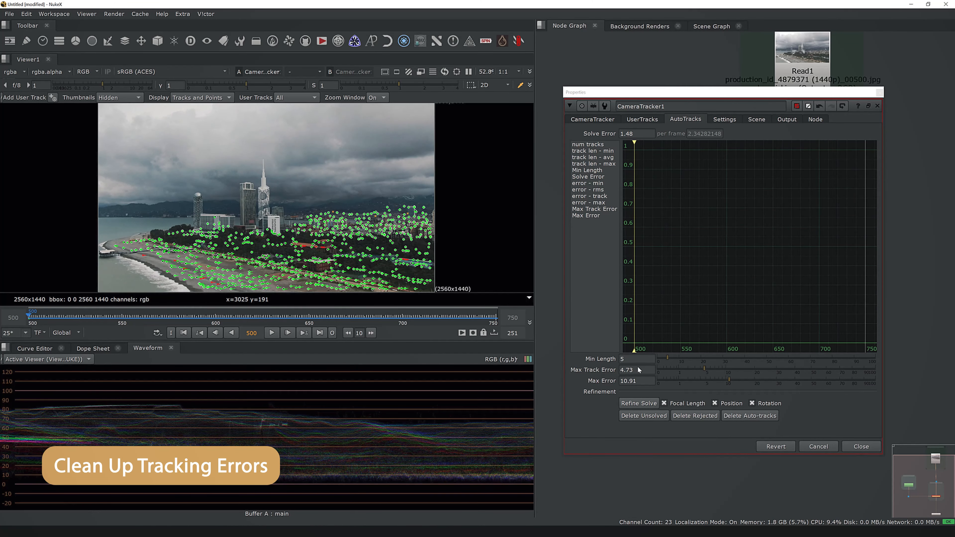
click(689, 415)
click(534, 281)
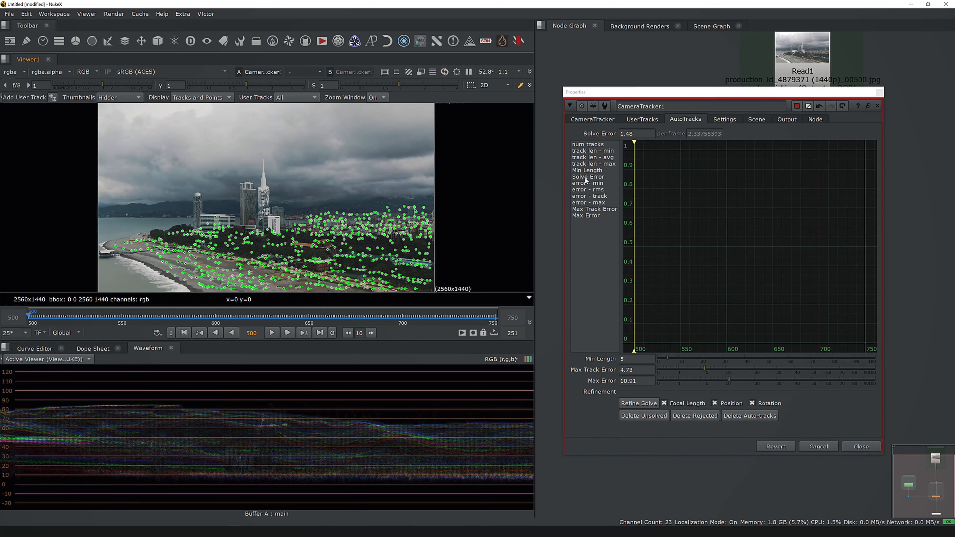
Compare the track len - min and Min Length curves, set Min Length to 24, and delete the rejected tracks.
click(587, 170)
ctrl+click(593, 151)
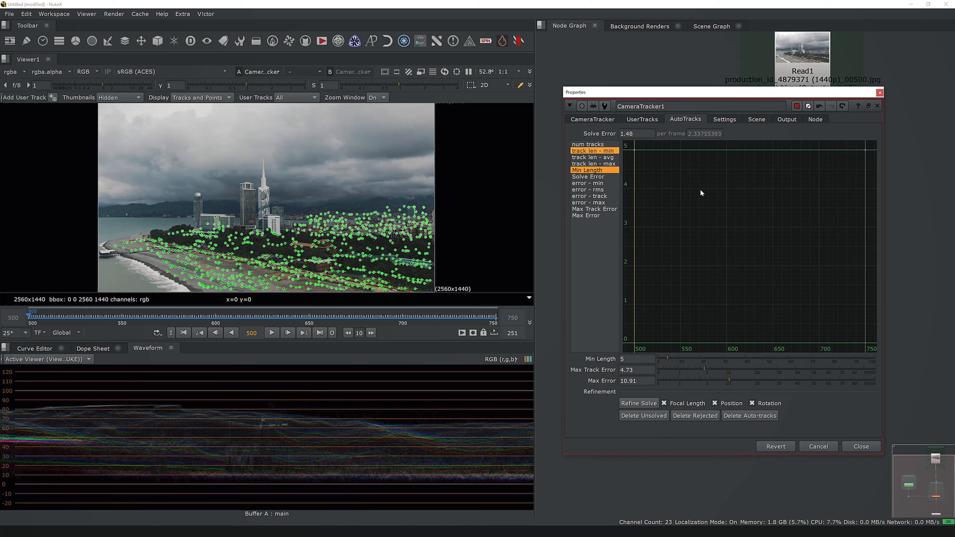
key(f)
drag(668, 357, 709, 366)
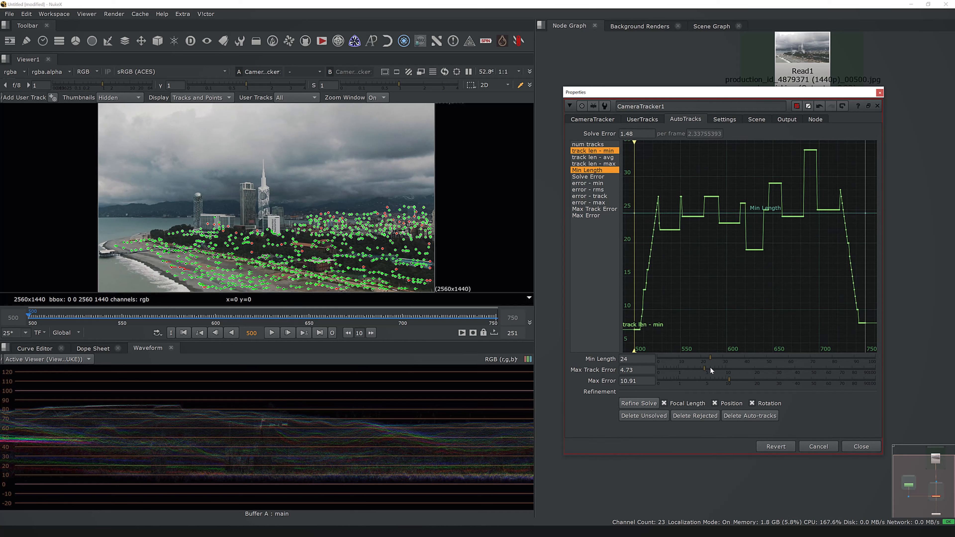
click(700, 415)
click(534, 281)
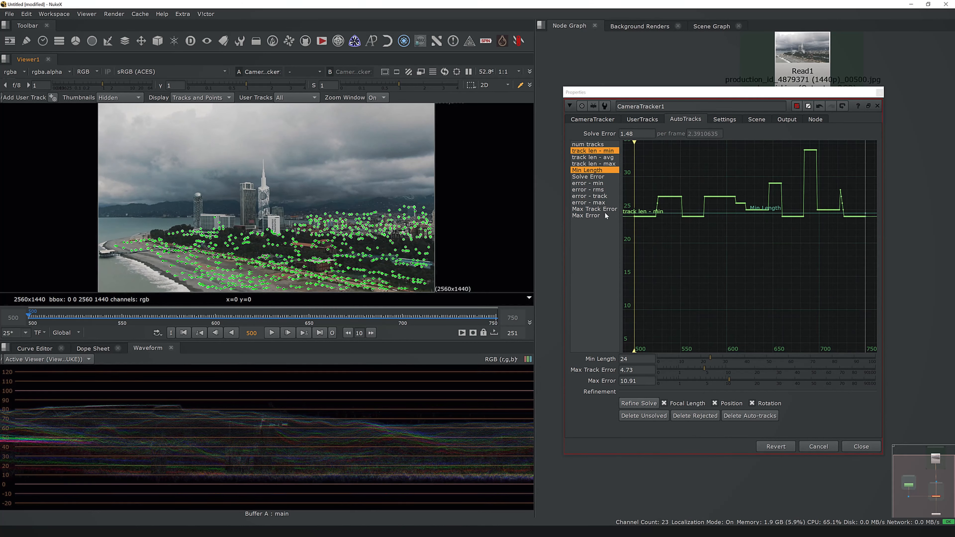
Compare the error - rms and Max Track Error curves, set Max Track Error to 1.8, and delete the rejected tracks.
click(598, 209)
ctrl+click(590, 189)
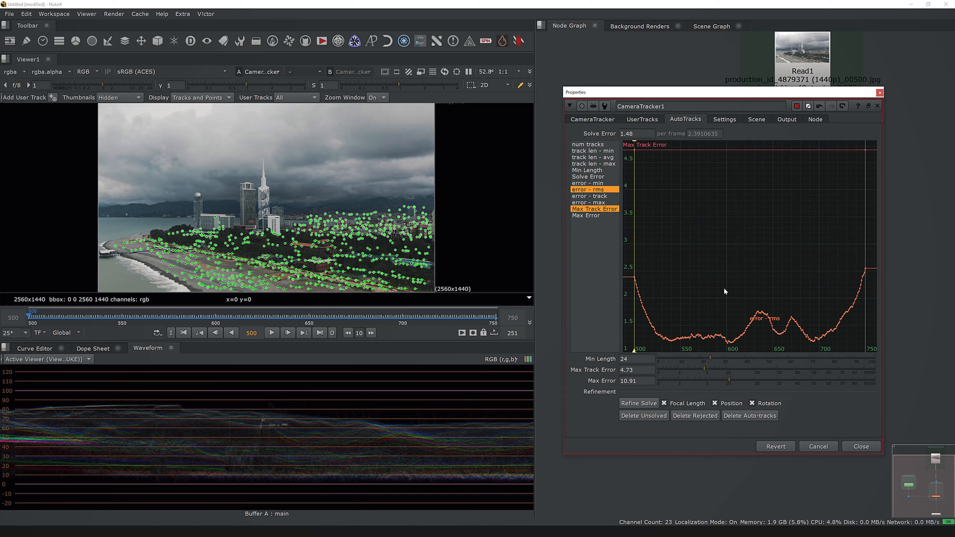
drag(705, 370, 689, 374)
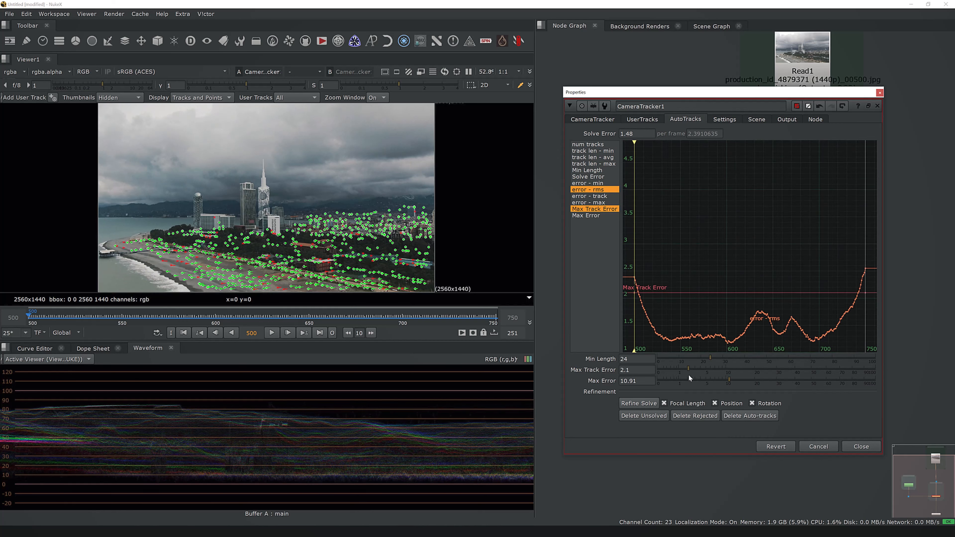
drag(688, 376, 686, 380)
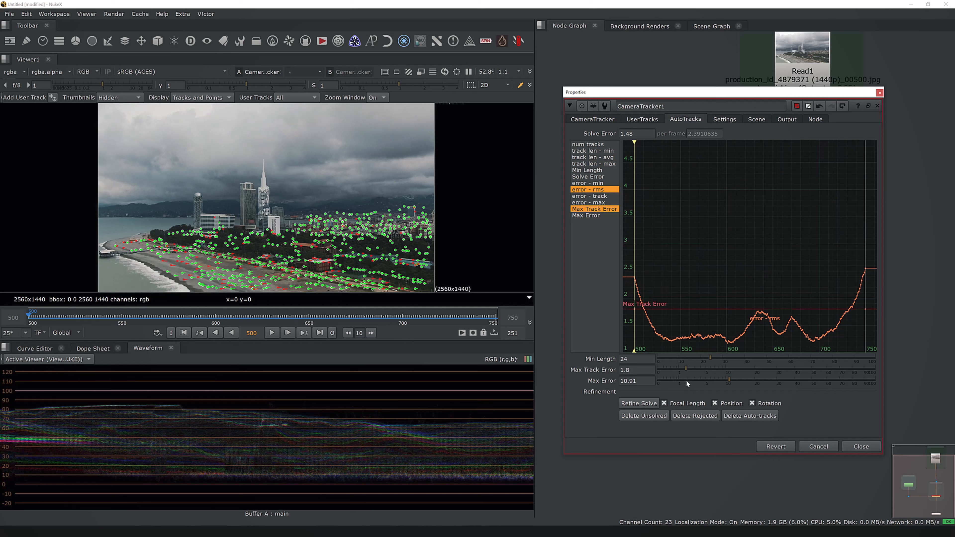
click(701, 415)
click(534, 282)
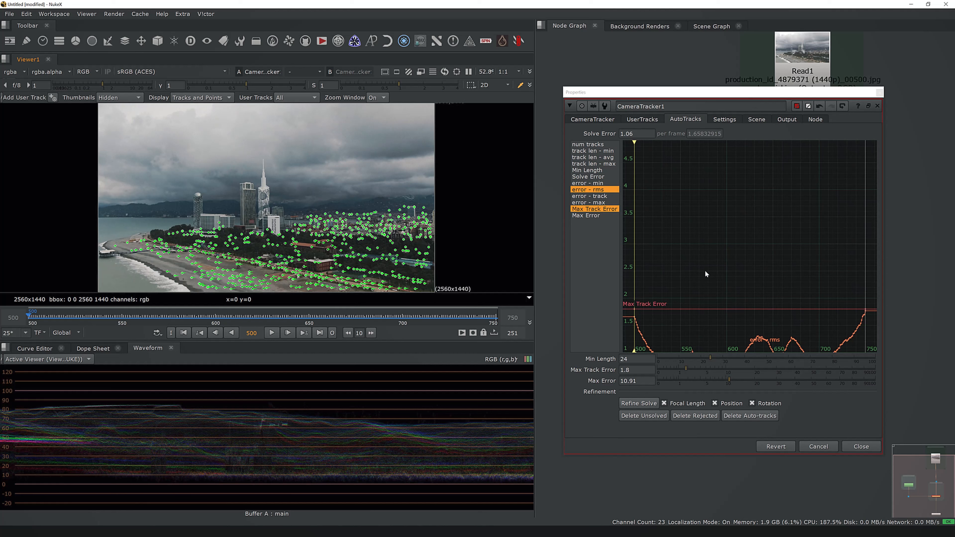
Compare the error - max and Max Error curves, set Max Error to 4.7, and delete the rejected tracks.
click(587, 215)
ctrl+click(588, 202)
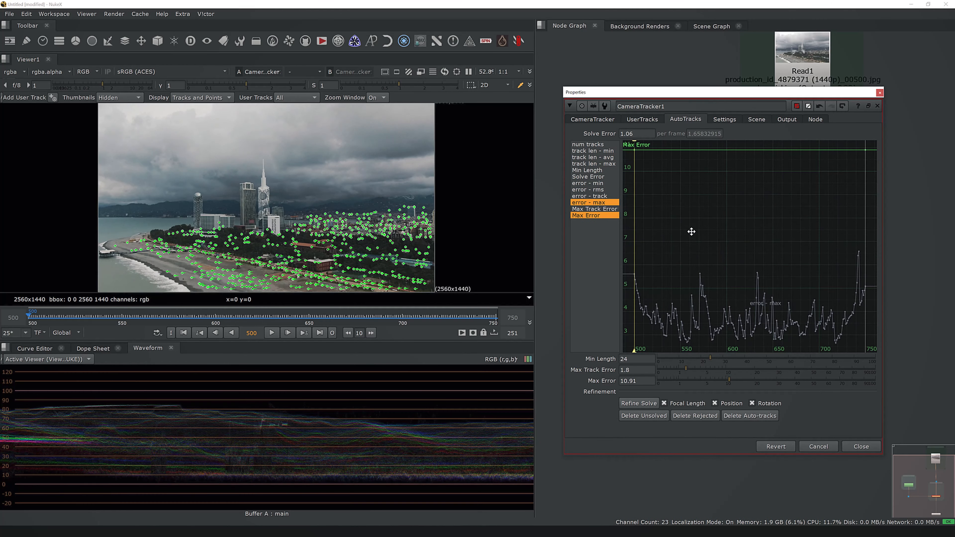
drag(725, 379, 704, 382)
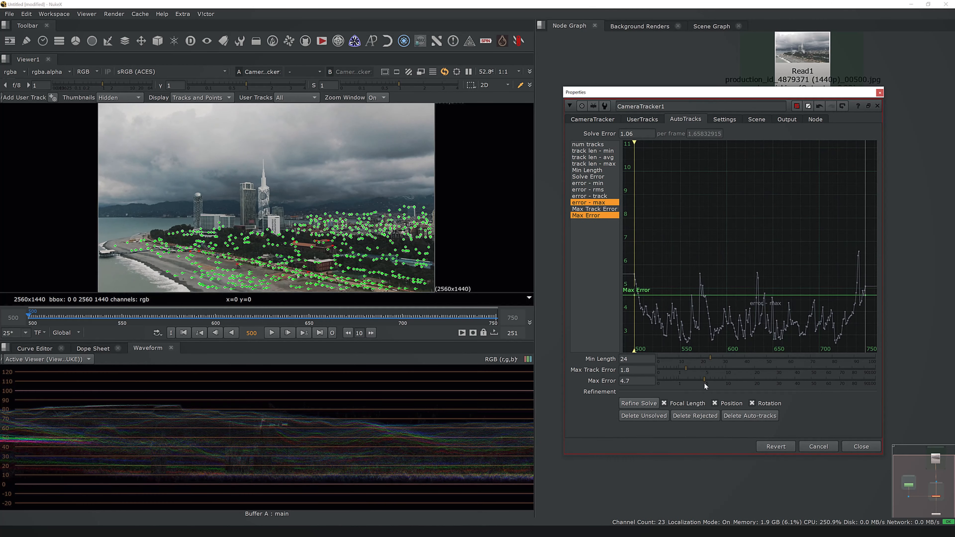
click(695, 416)
click(574, 280)
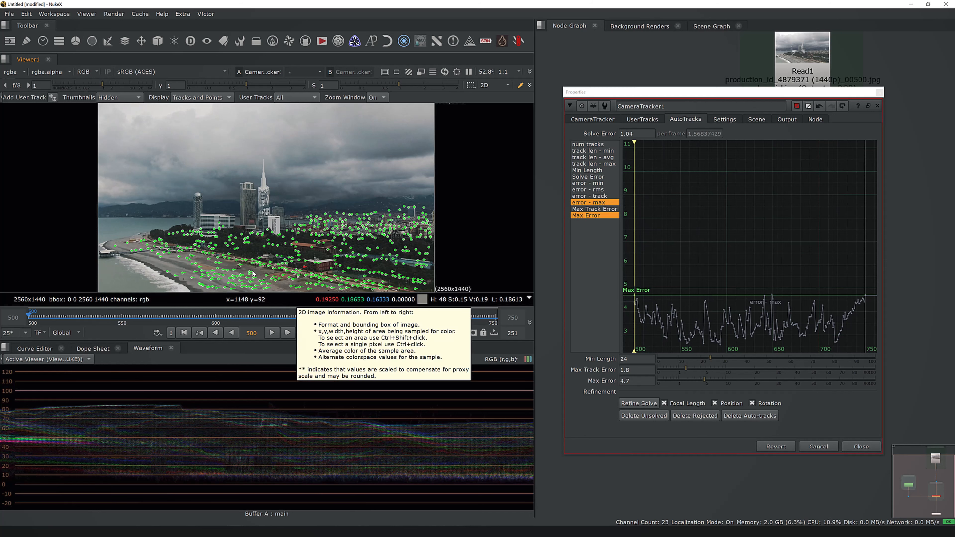
Scrub to frame 678 to check the tracks and delete the remaining rejected ones.
drag(286, 312, 361, 316)
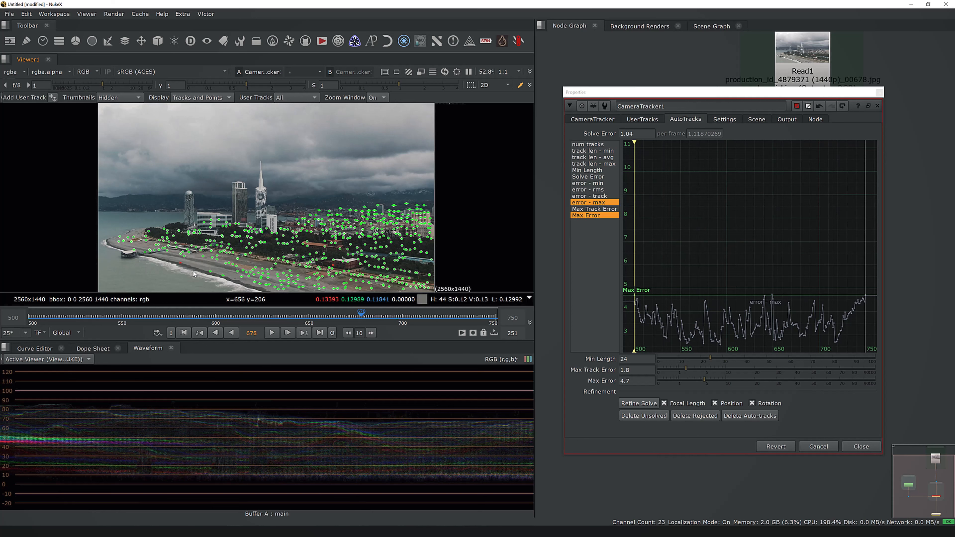
click(695, 416)
click(533, 281)
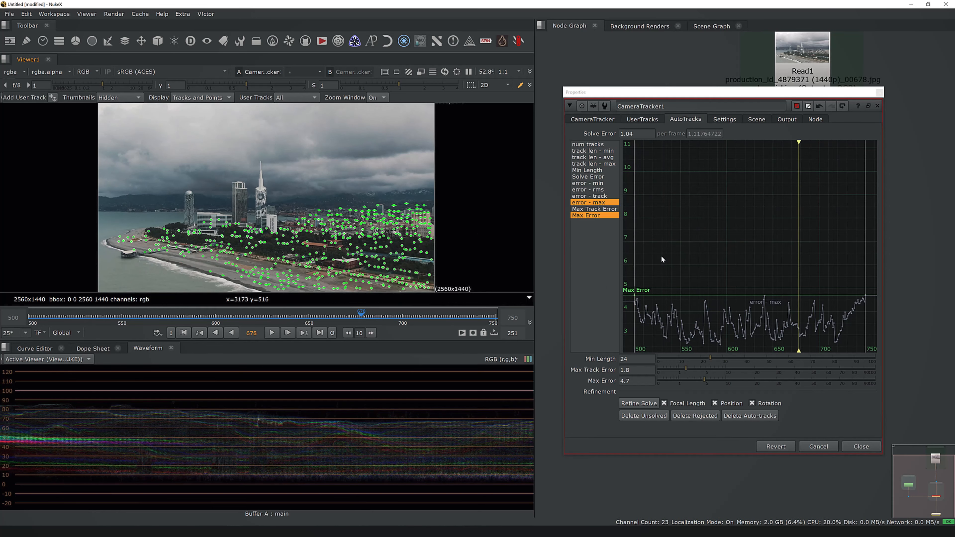
Set Max Error to 4.2 and delete the rejected tracks.
drag(647, 380, 594, 378)
text(4.2)
key(Return)
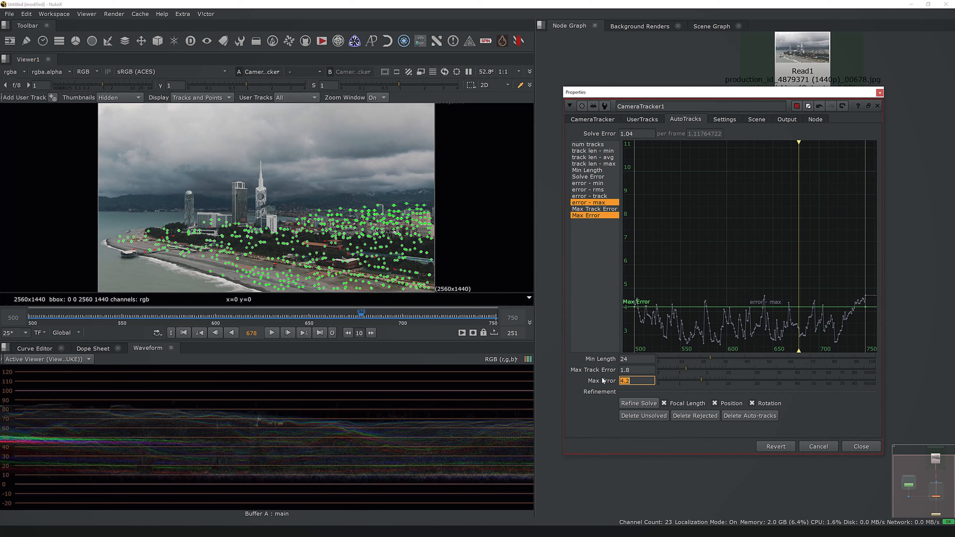
click(695, 416)
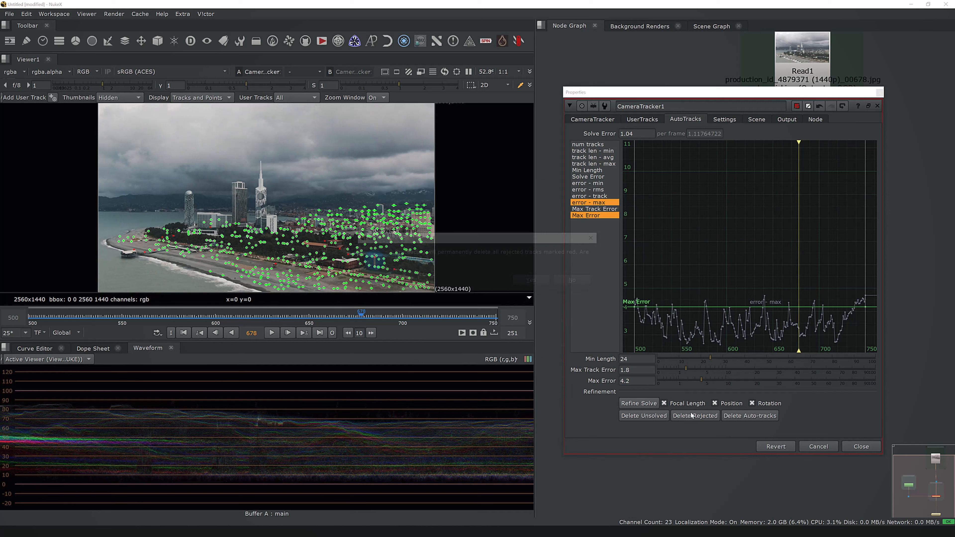
click(533, 282)
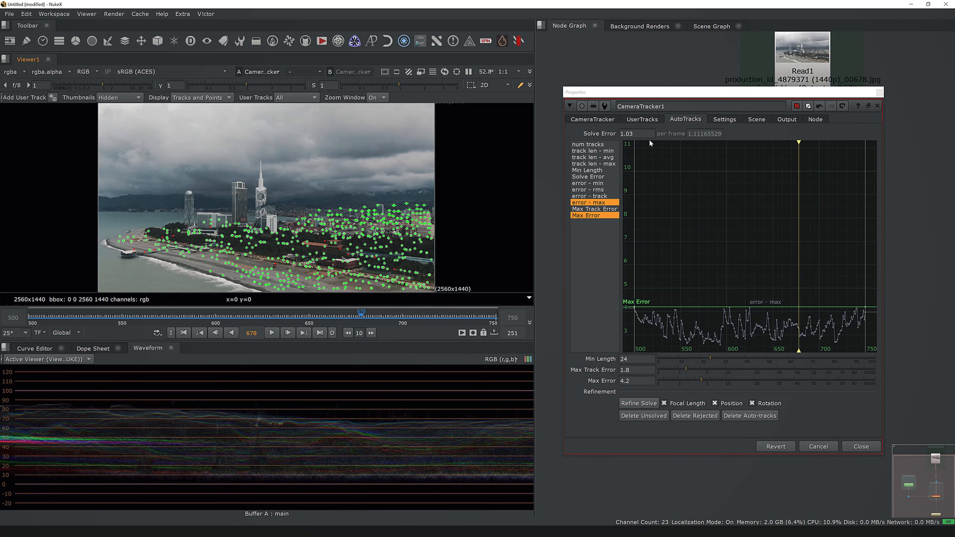
Set Max Track Error to 1.5 and delete the rejected tracks.
click(633, 371)
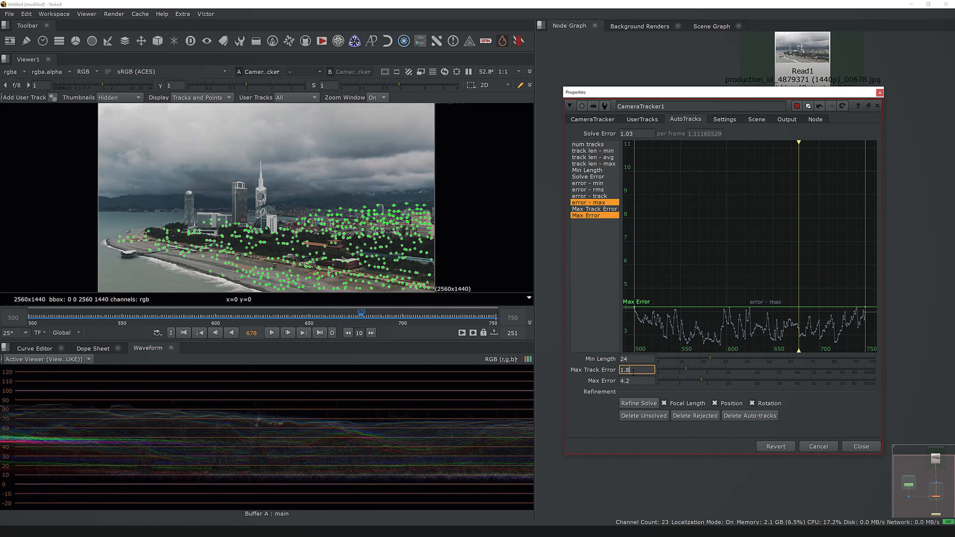
drag(633, 372, 627, 376)
text(5)
click(689, 415)
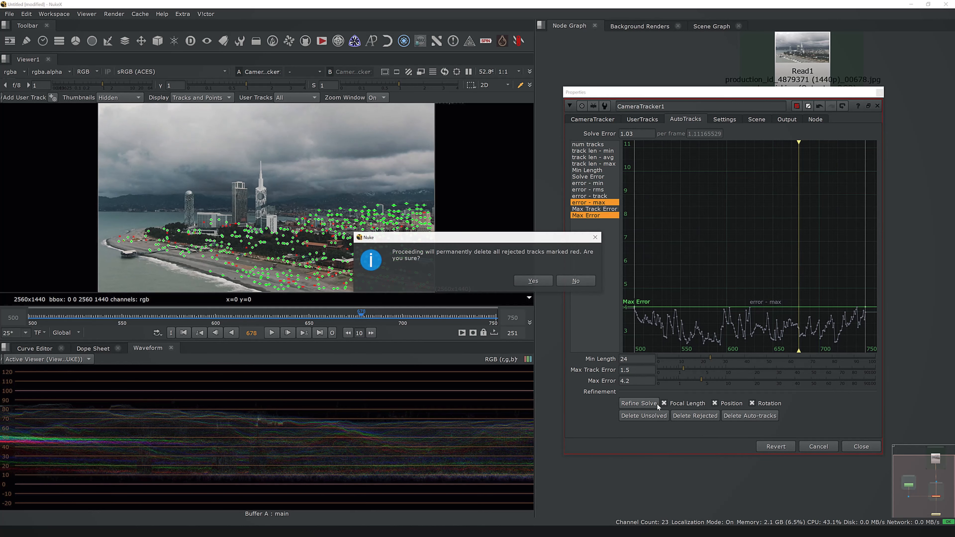
click(540, 282)
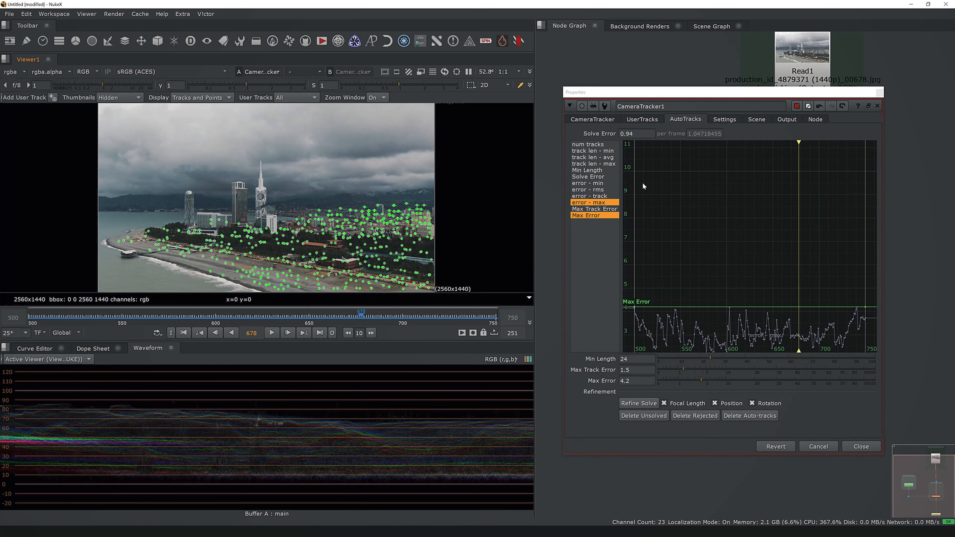
Refine the camera solve and delete any tracks still marked as rejected.
click(637, 403)
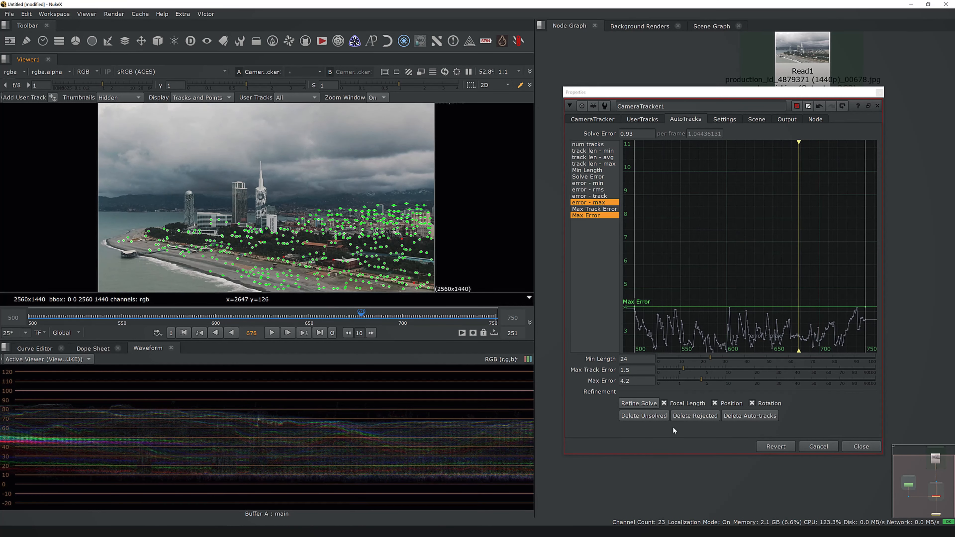
click(698, 416)
click(576, 279)
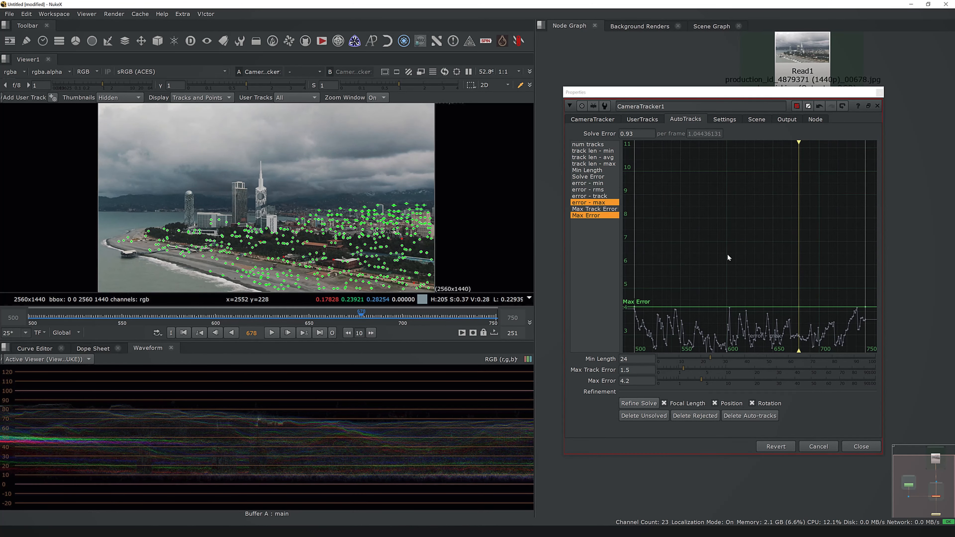
Export the solved camera track from CameraTracker1 as a Scene with linked output.
click(593, 119)
drag(645, 95, 496, 149)
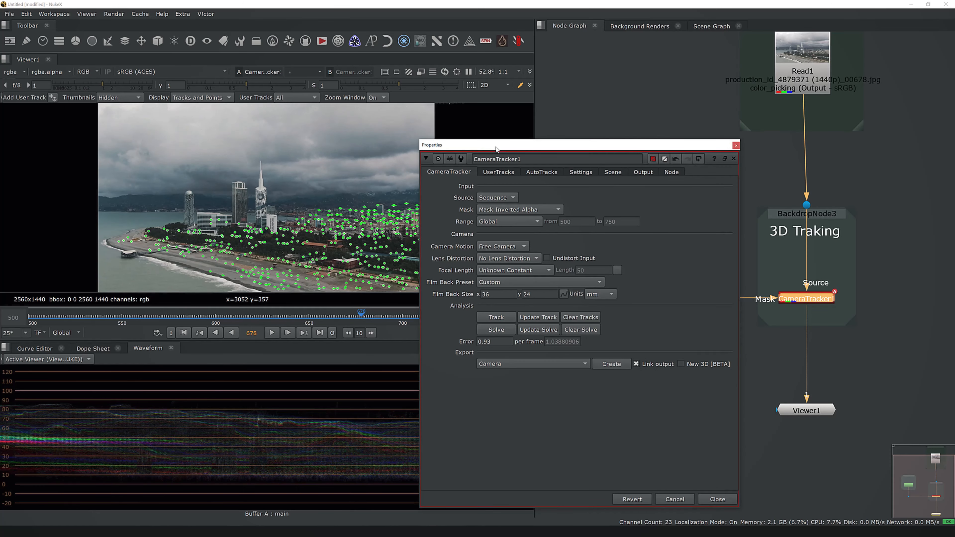
double_click(497, 342)
click(520, 364)
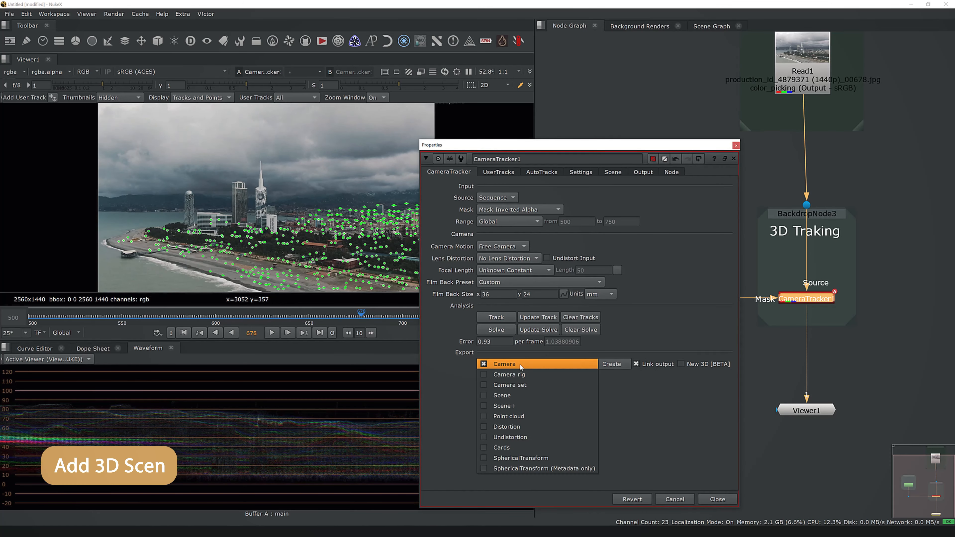
click(526, 394)
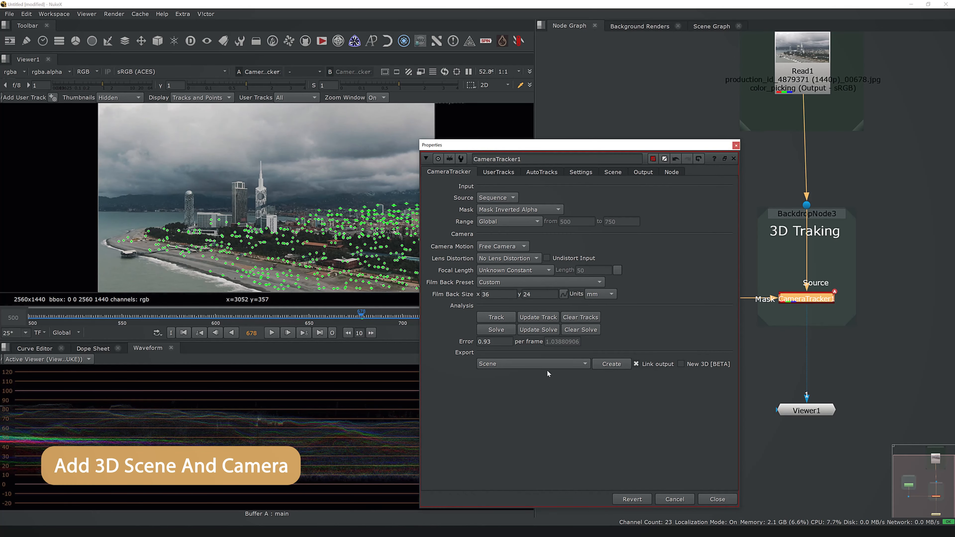
click(611, 364)
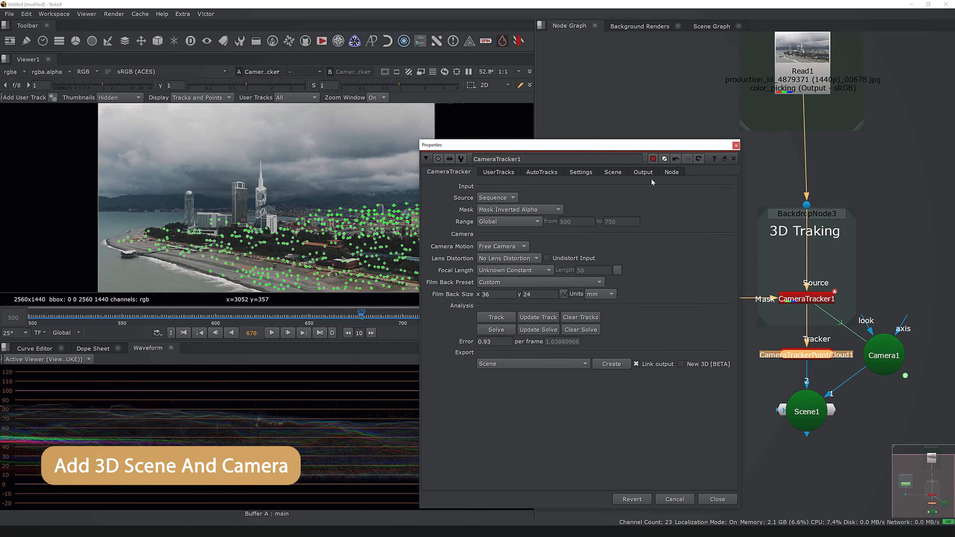
Spread out the exported point cloud, Camera1 and Scene1 nodes and Viewer1 below the 3D Traking backdrop.
drag(634, 147, 341, 347)
middle_drag(724, 374, 581, 332)
click(688, 406)
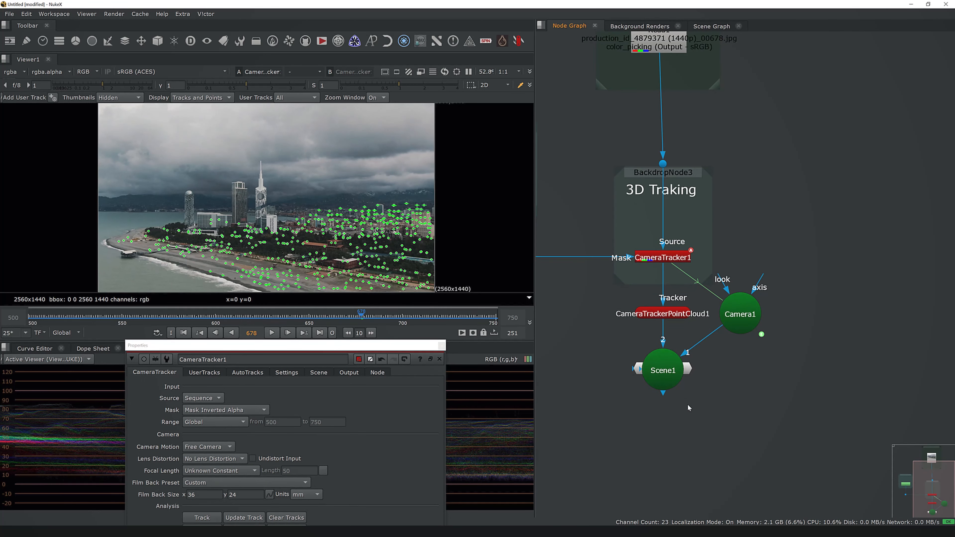
drag(811, 295, 626, 403)
drag(673, 315, 673, 391)
drag(737, 319, 740, 409)
drag(661, 453, 599, 526)
middle_drag(641, 457, 641, 414)
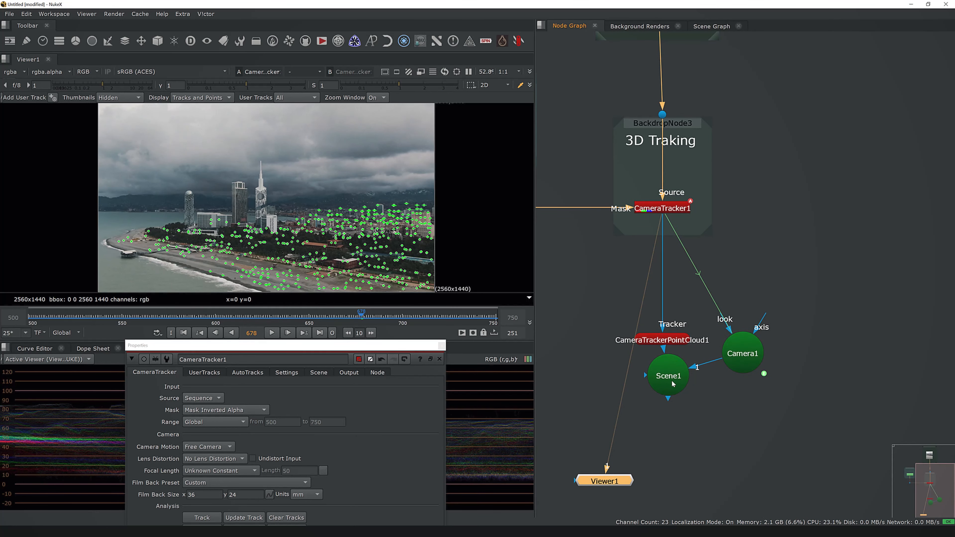
drag(673, 383, 667, 421)
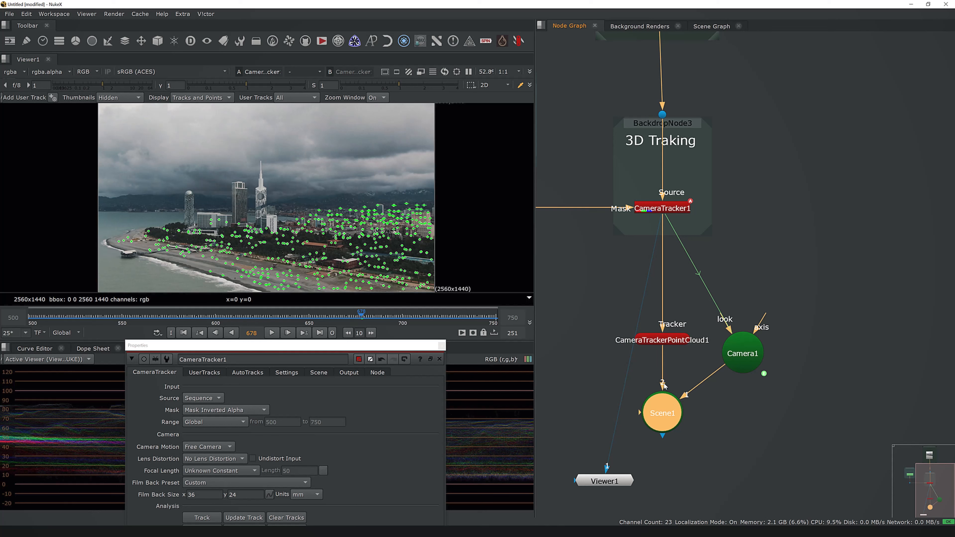
Disable the CameraTrackerPointCloud1 node and shift Camera1 and Viewer1 slightly away from Scene1.
click(679, 346)
key(d)
drag(739, 356, 747, 360)
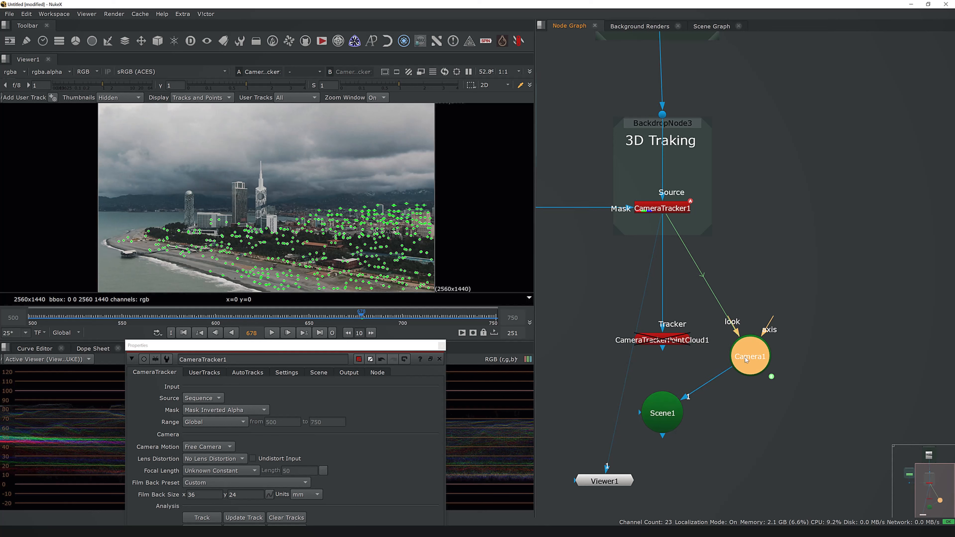
middle_drag(635, 480, 640, 472)
click(625, 485)
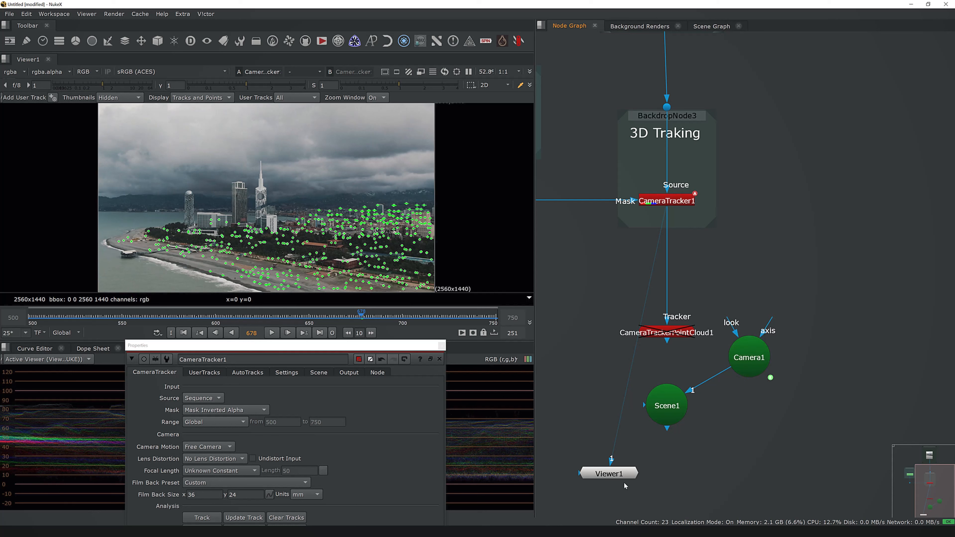
drag(624, 486, 590, 491)
drag(601, 457, 824, 274)
mouse_move(764, 420)
middle_down()
mouse_move(794, 420)
mouse_move(767, 429)
middle_up()
scroll(795, 421, down, 2)
click(795, 420)
click(592, 481)
Switch the viewer to 3D and examine the tracked point cloud from another angle.
click(687, 414)
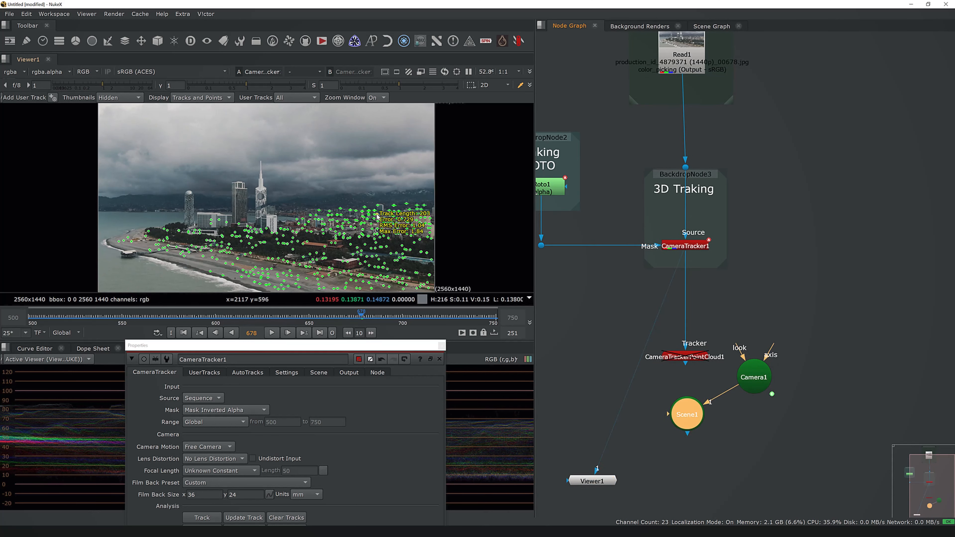
key(Tab)
scroll(333, 203, down, 3)
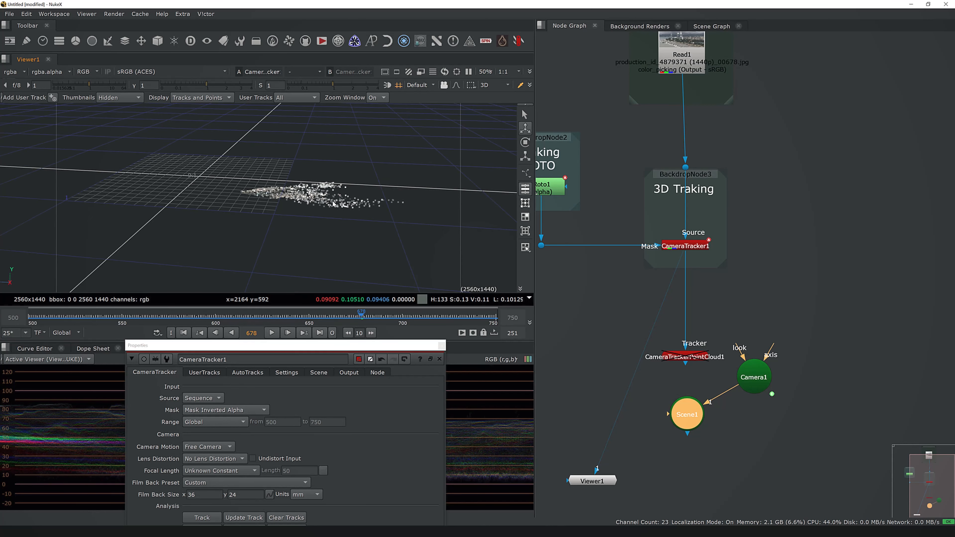
ctrl+drag(333, 203, 327, 233)
Add a classic 3D ScanlineRender node, close its properties and place it below Scene1.
click(770, 447)
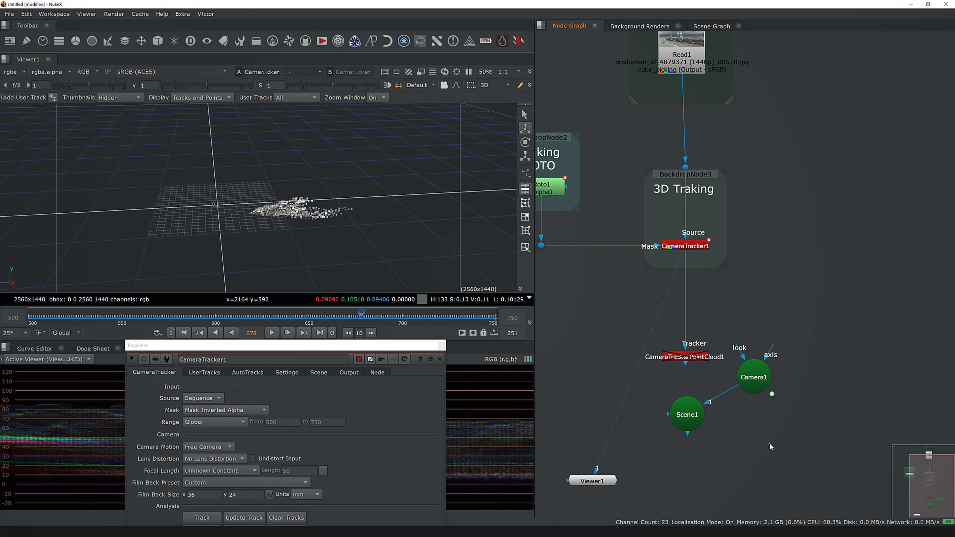
click(157, 40)
mouse_move(195, 70)
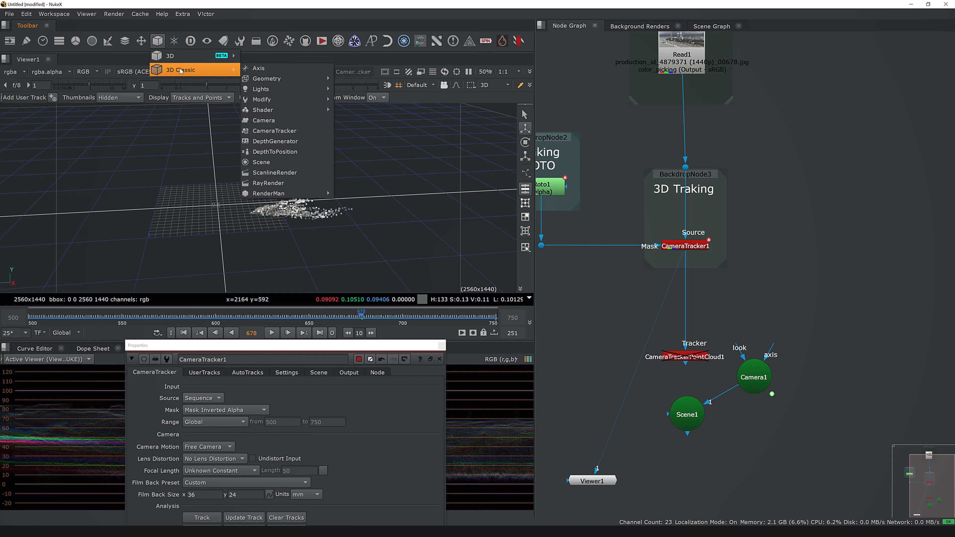
mouse_move(279, 82)
click(275, 172)
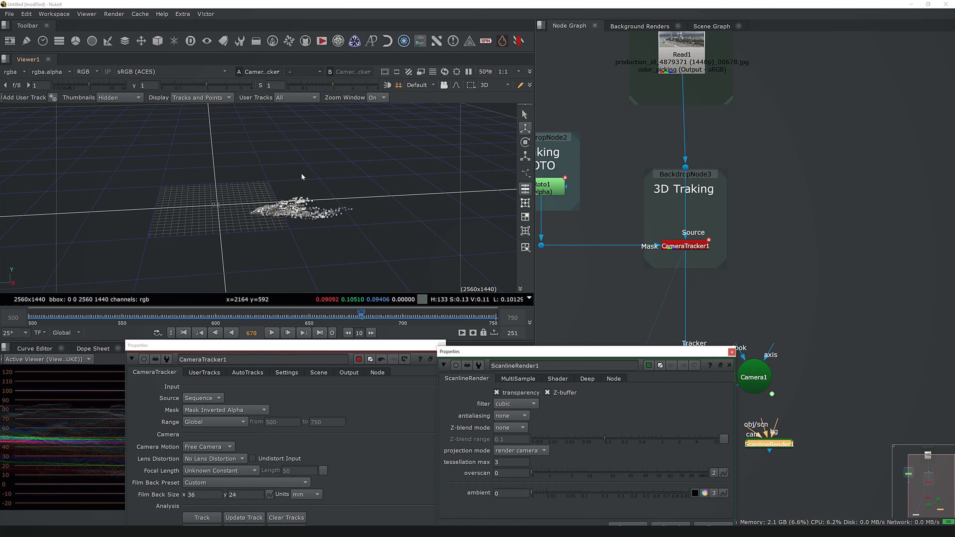
drag(630, 355, 555, 224)
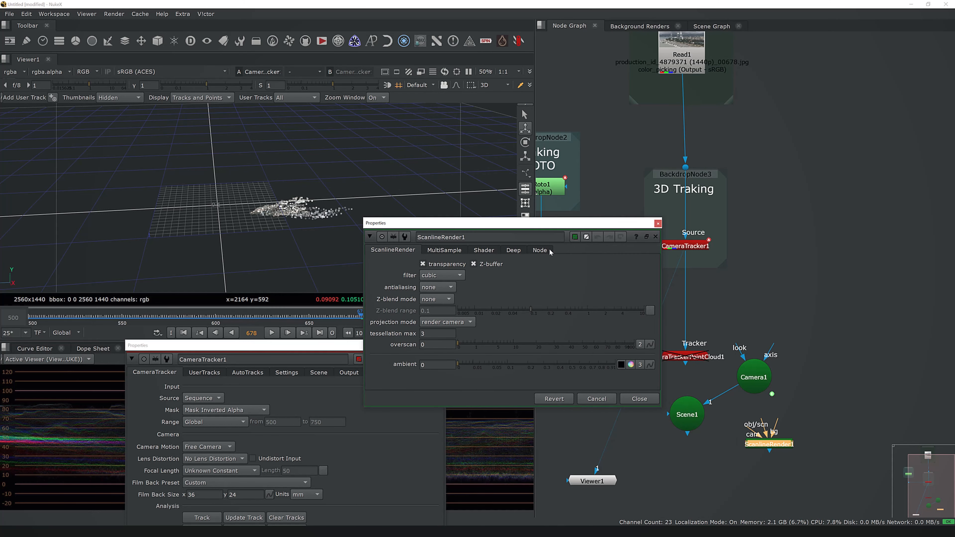
click(633, 400)
drag(757, 447, 695, 478)
drag(683, 418, 682, 400)
middle_drag(757, 421, 739, 398)
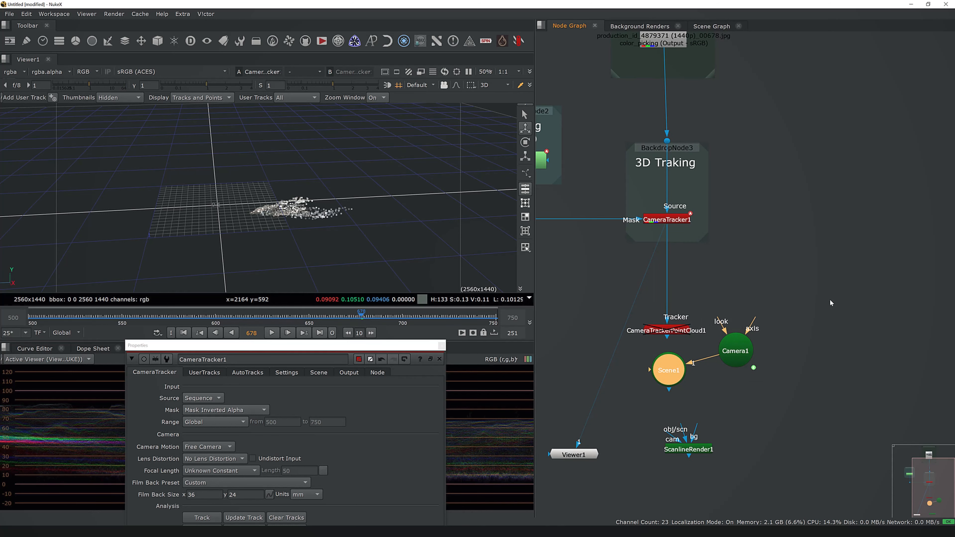
Create a backdrop around the point cloud, Scene1 and Camera1 nodes with the text "3D Scene".
drag(830, 298, 608, 409)
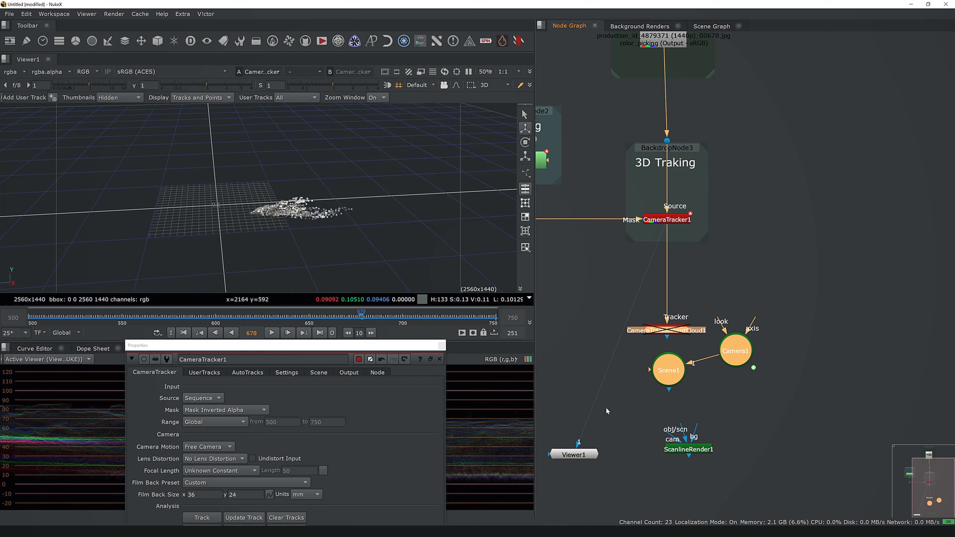
key(alt+b)
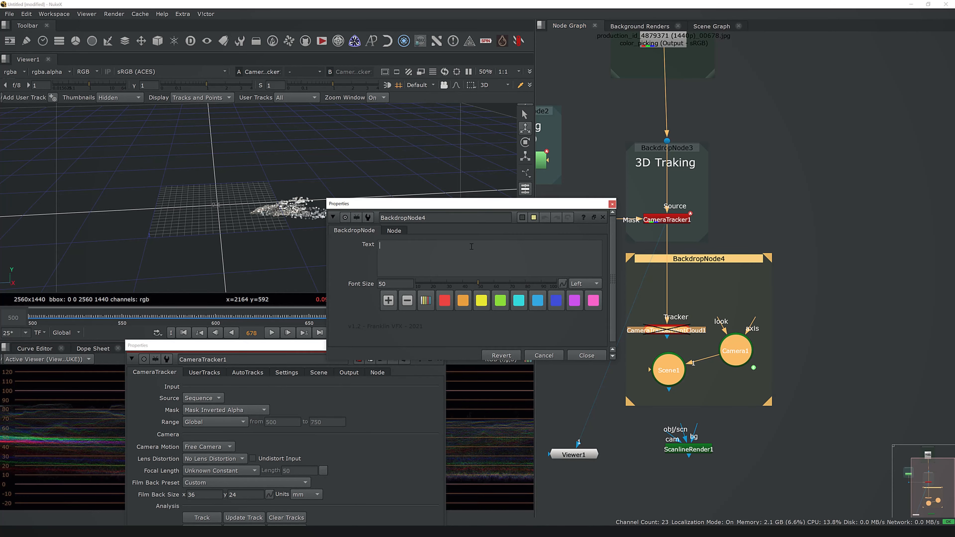
text(3D Scene)
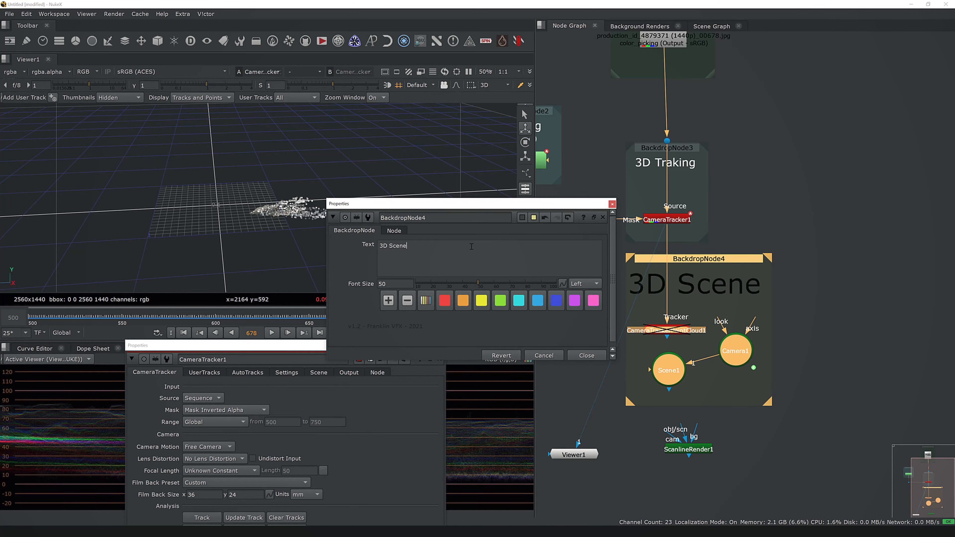
Set the 3D Scene backdrop's font size to 20 and its text alignment to Center.
drag(472, 247, 246, 248)
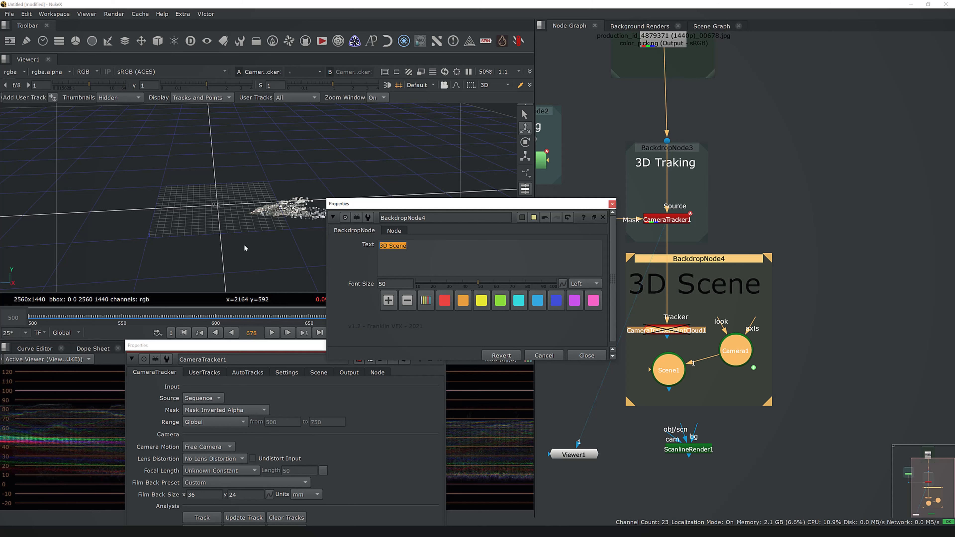
double_click(399, 282)
text(20)
key(Return)
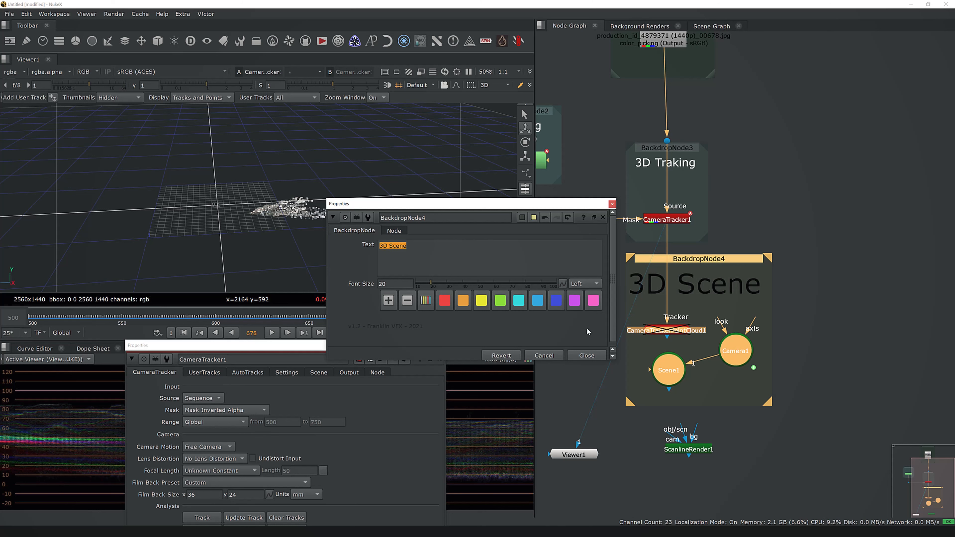
click(585, 284)
click(594, 295)
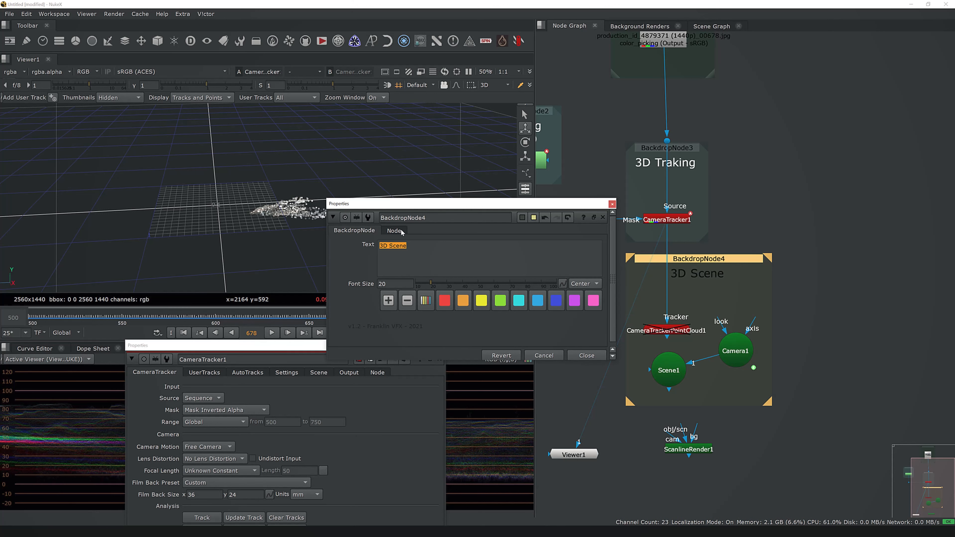
Change the 3D Scene backdrop's label color to white and close its properties.
click(552, 290)
drag(765, 246, 764, 215)
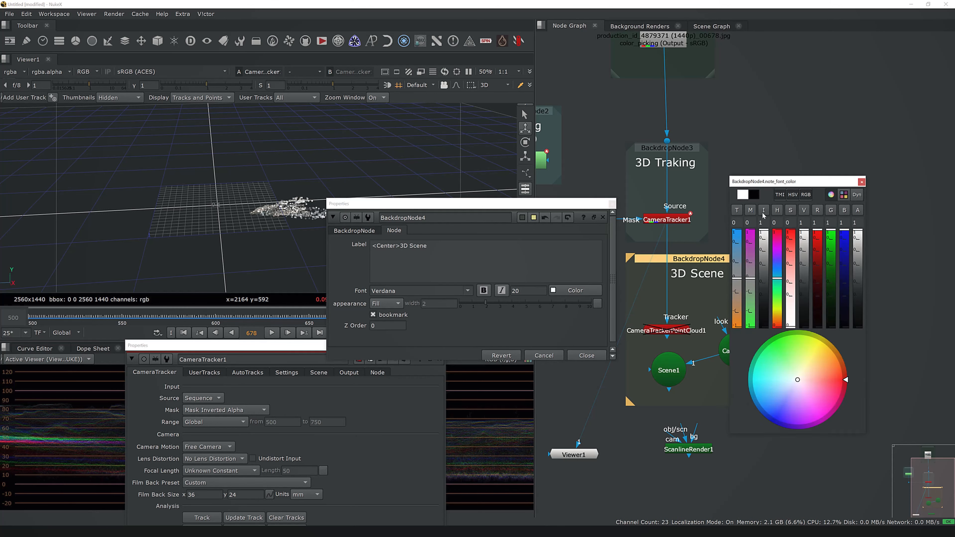
click(862, 182)
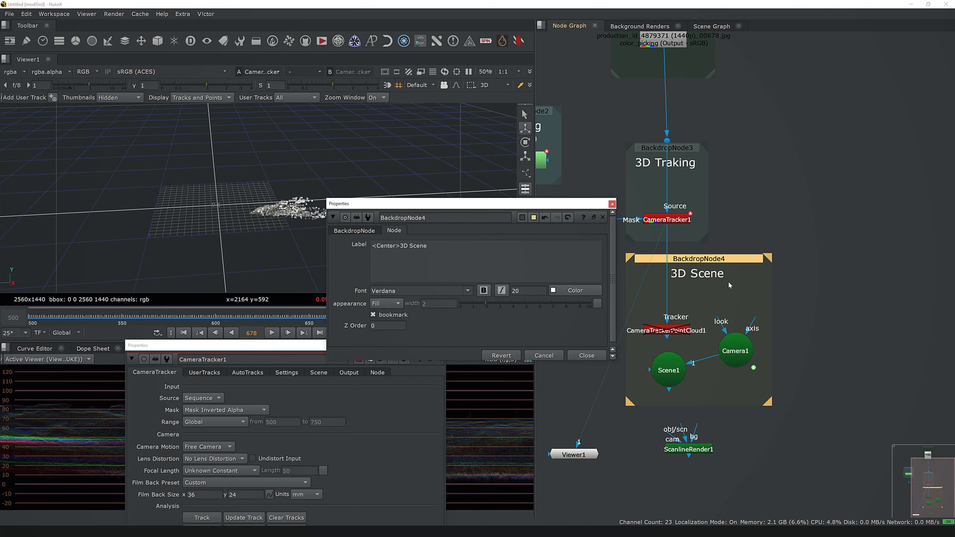
click(533, 217)
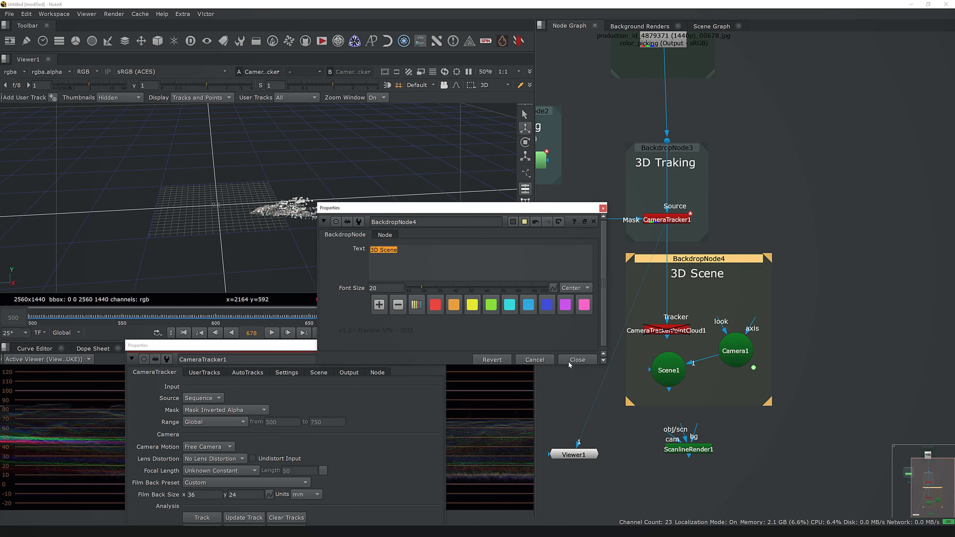
click(576, 360)
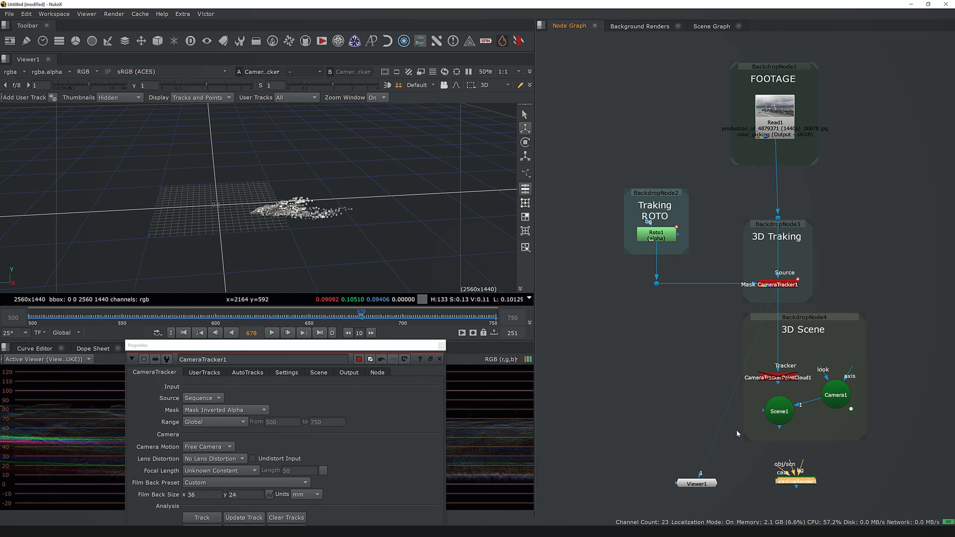
Connect ScanlineRender1's obj/scn input to Scene1 and its cam input to Camera1, and view its output in 3D and 2D.
mouse_move(768, 448)
middle_down()
mouse_move(753, 444)
mouse_move(776, 434)
middle_up()
scroll(801, 455, up, 3)
drag(718, 431, 699, 355)
drag(711, 447, 794, 318)
key(1)
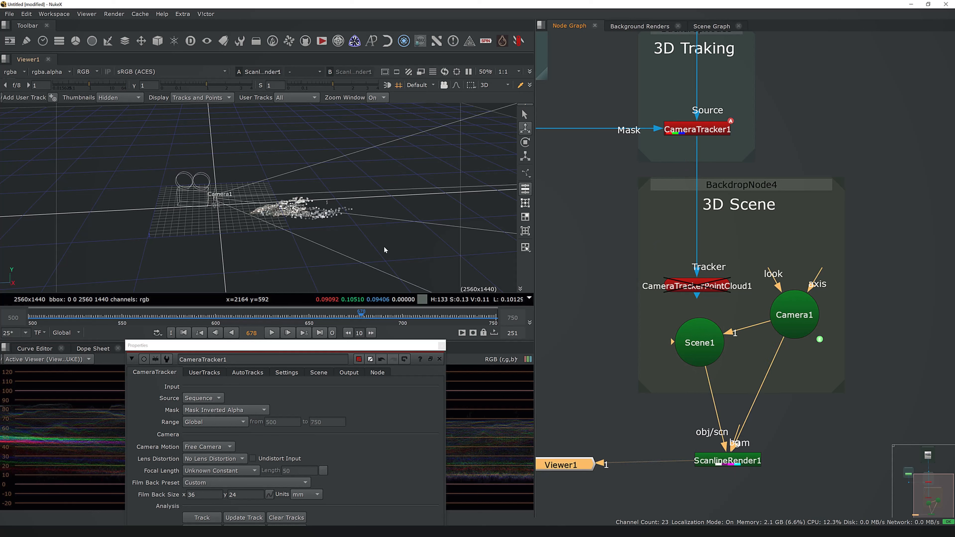
ctrl+drag(363, 185, 348, 244)
scroll(307, 201, up, 5)
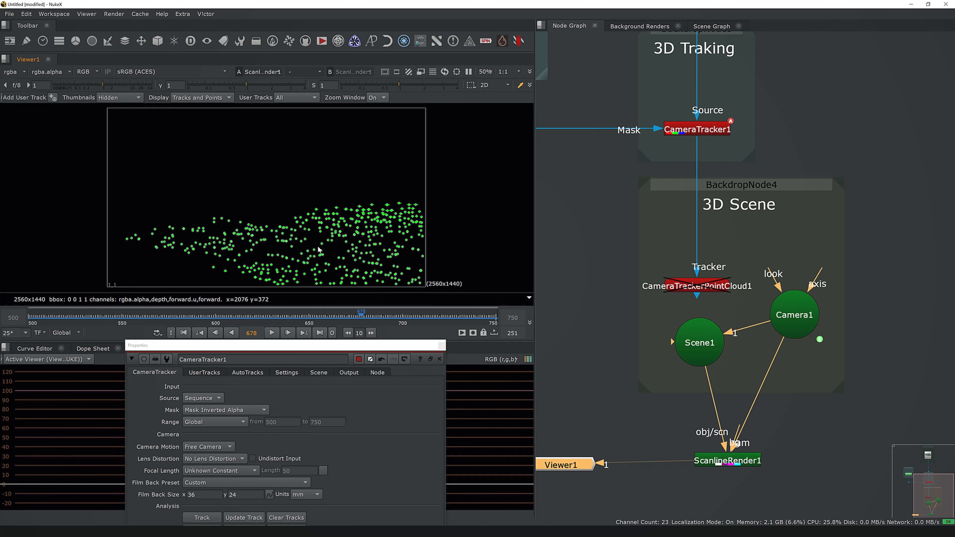
Align ScanlineRender1 beneath Scene1 and the FOOTAGE backdrop above the 3D Traking backdrop.
middle_drag(706, 404, 667, 375)
scroll(668, 410, down, 3)
drag(688, 430, 667, 432)
scroll(758, 483, down, 2)
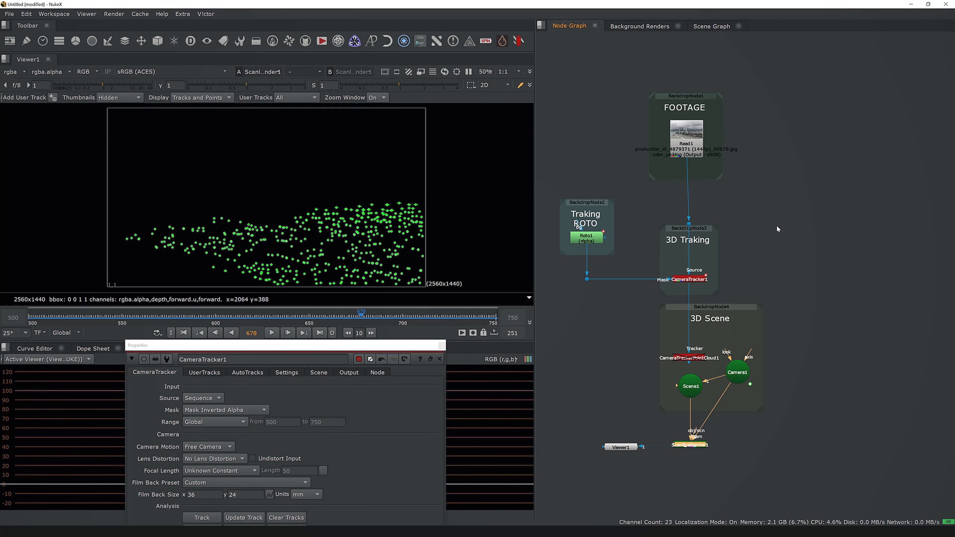
click(687, 140)
drag(686, 97, 689, 97)
Route the footage through side Dots to ScanlineRender1's bg input and place Viewer1 beneath the render node.
click(803, 258)
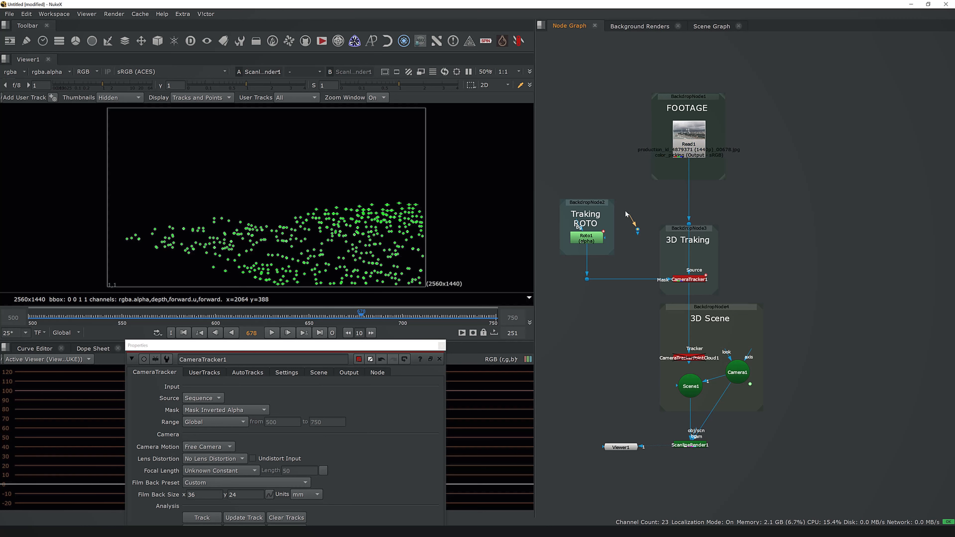
drag(679, 227, 637, 227)
click(708, 451)
drag(697, 431, 626, 97)
scroll(610, 369, up, 3)
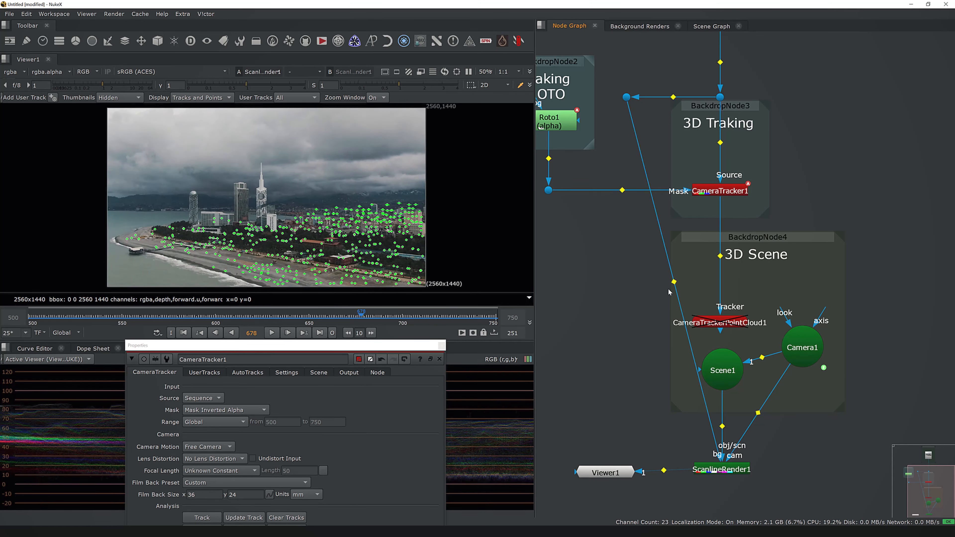
ctrl+drag(673, 286, 721, 514)
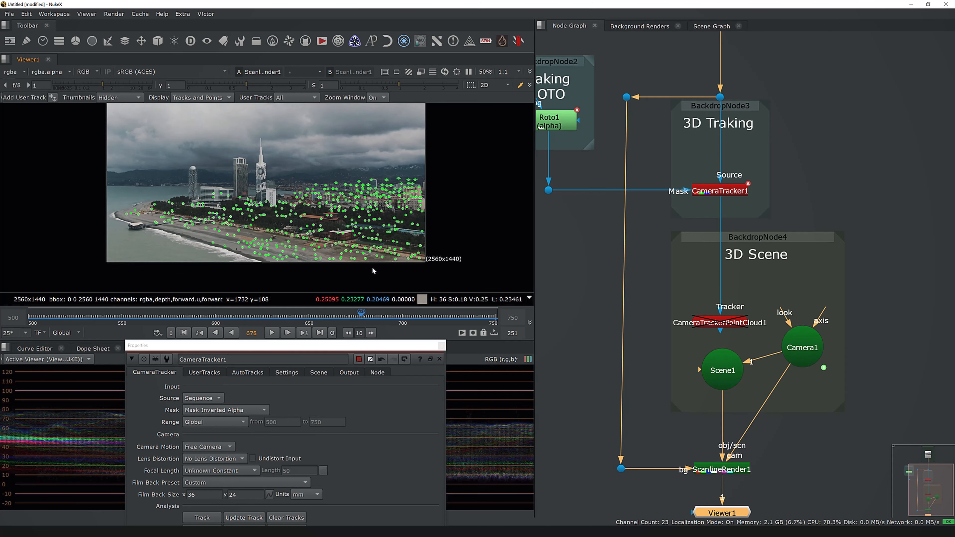
Select seven tracking points along the beach and set the CameraTracker1 ground plane to the selected points.
scroll(660, 306, down, 3)
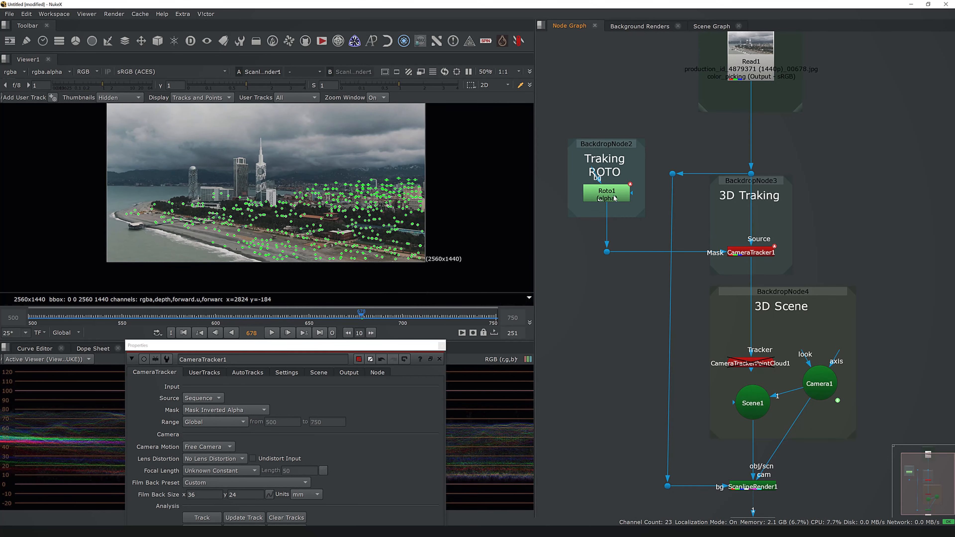
scroll(624, 278, down, 1)
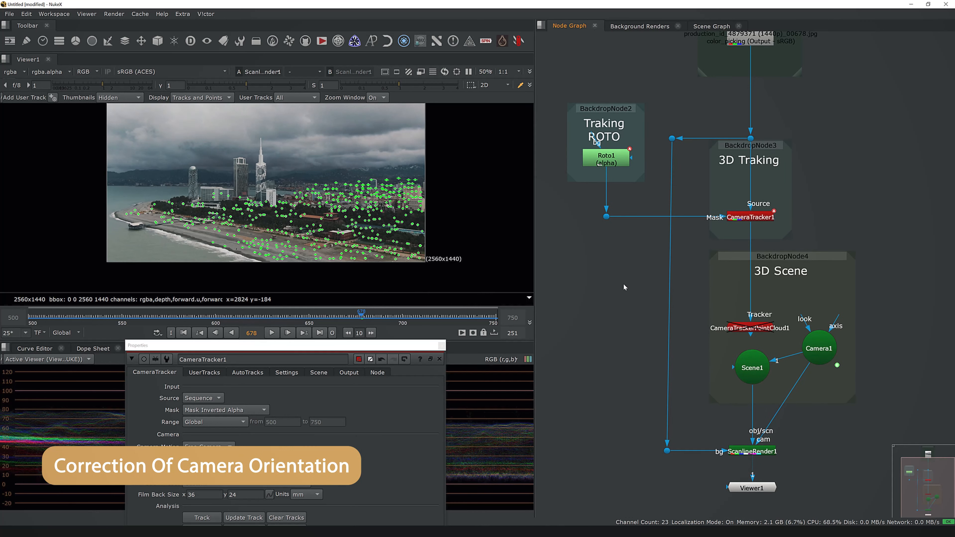
scroll(232, 246, up, 3)
click(208, 248)
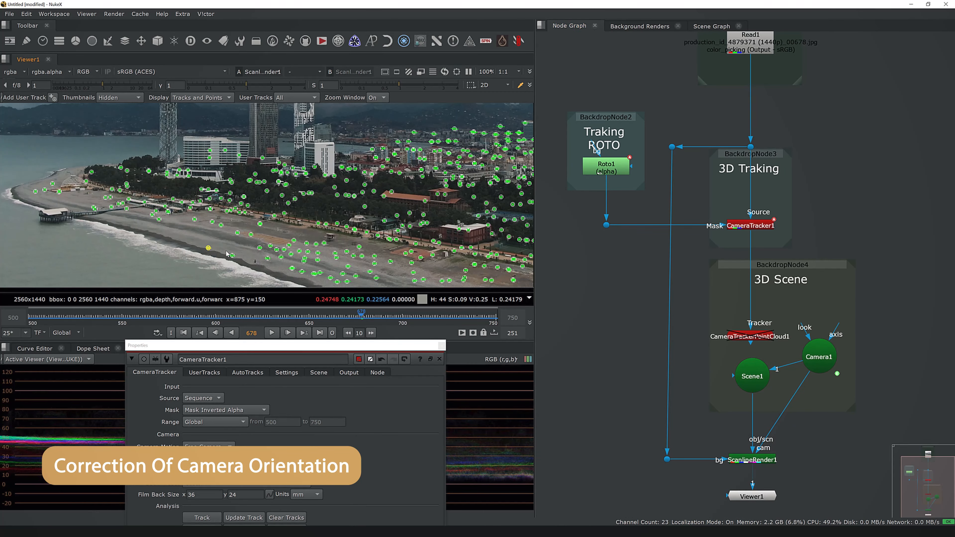
shift+click(260, 224)
shift+click(390, 261)
shift+click(324, 243)
middle_drag(423, 258, 393, 238)
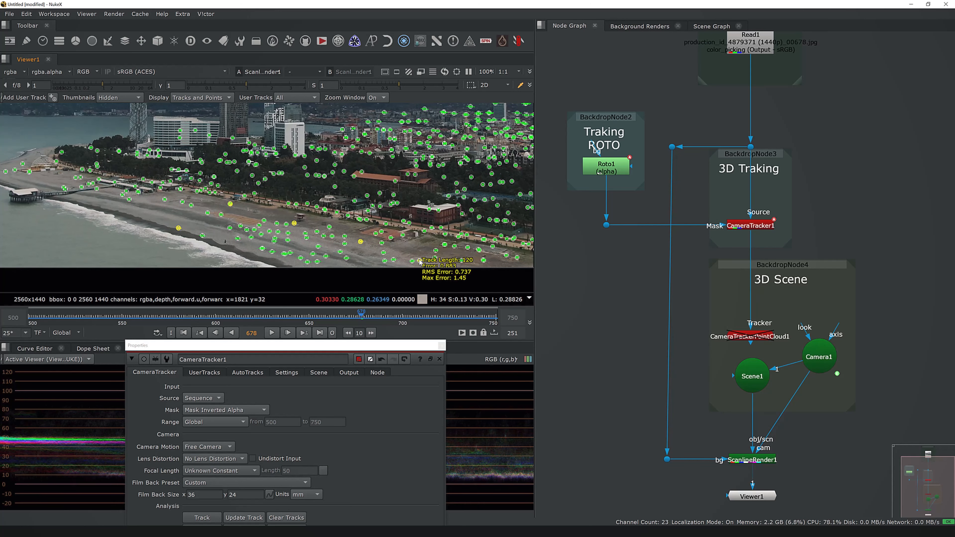
shift+click(129, 200)
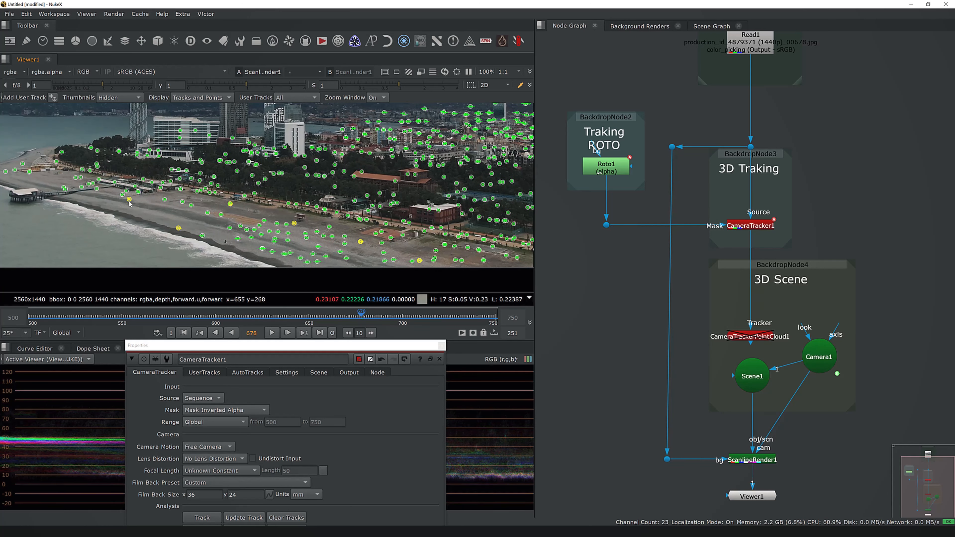
shift+click(77, 177)
right_click(135, 191)
mouse_move(169, 236)
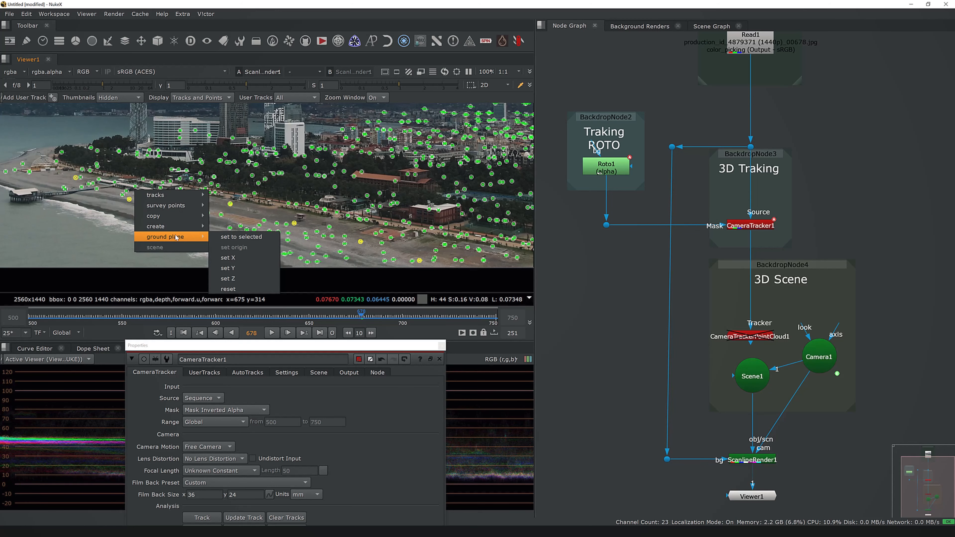
click(226, 238)
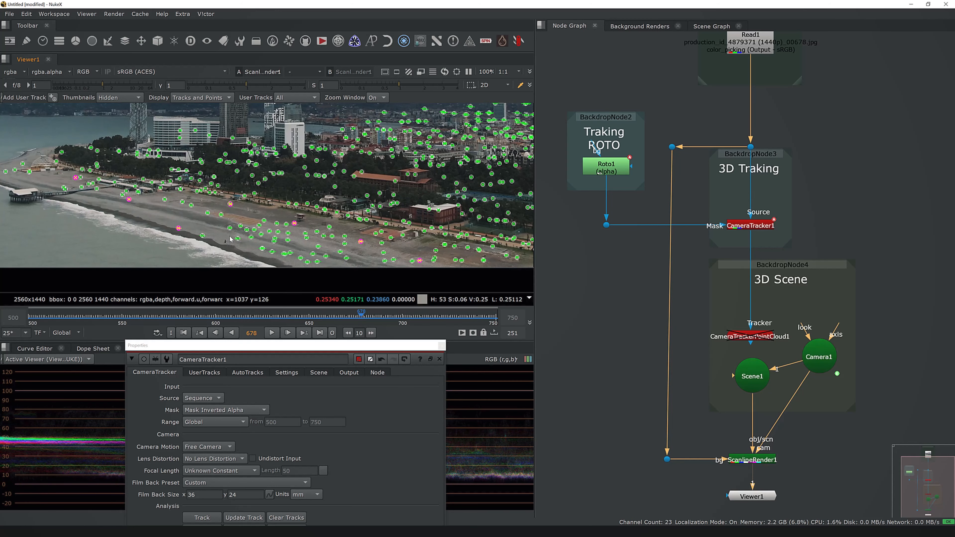
Examine the camera's orientation in the 3D view and bring up CameraTracker1's scene transform settings alongside Camera1's properties.
key(Tab)
ctrl+drag(319, 238, 268, 221)
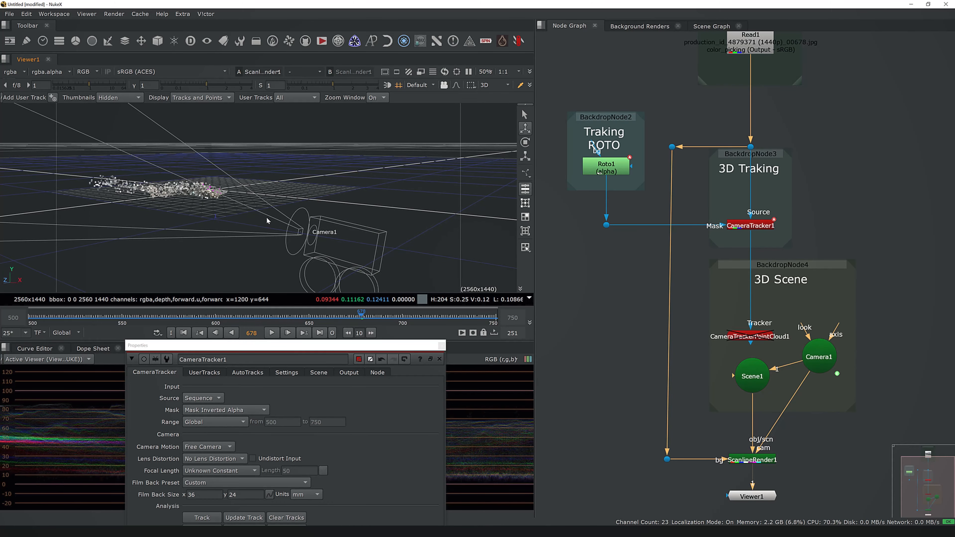
drag(287, 347, 398, 223)
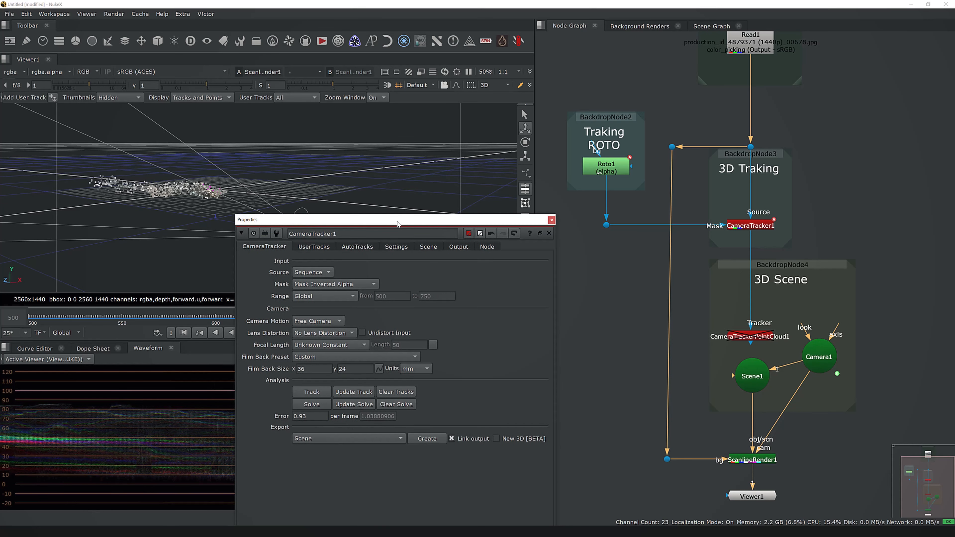
drag(336, 234, 264, 252)
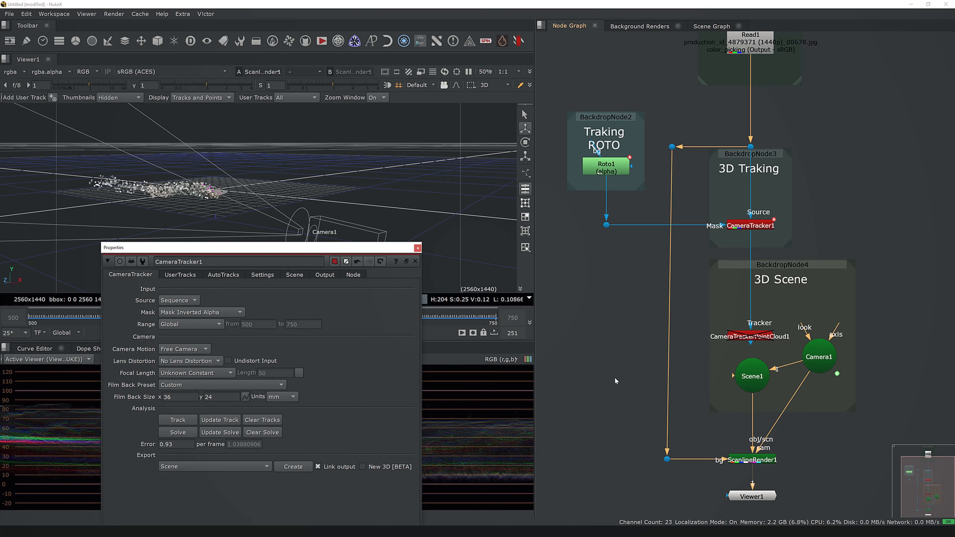
click(297, 276)
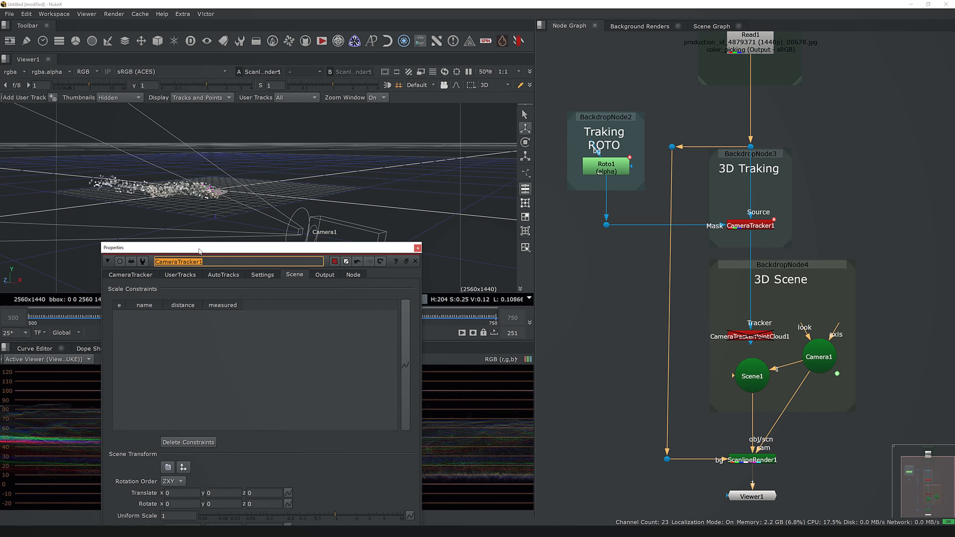
drag(203, 251, 632, 134)
drag(484, 239, 271, 343)
double_click(821, 360)
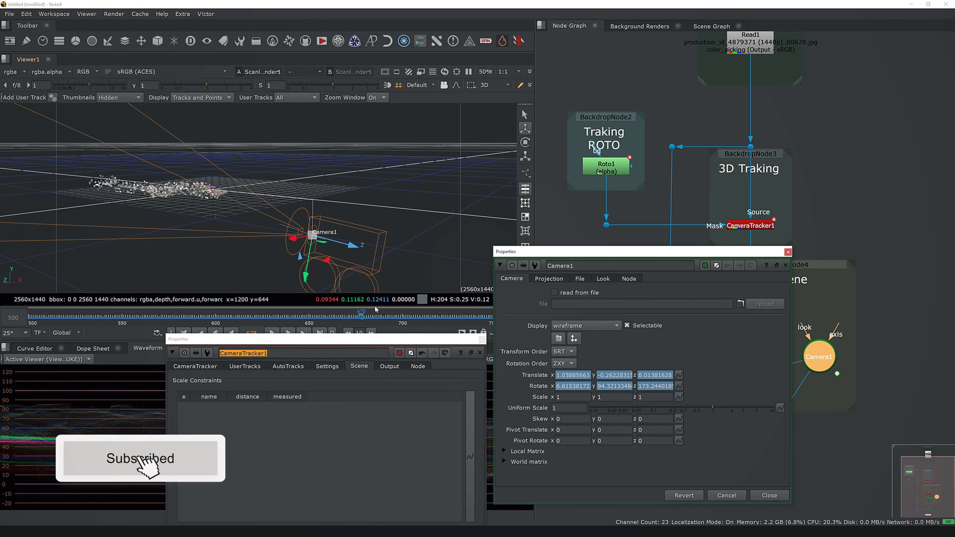
drag(438, 340, 829, 128)
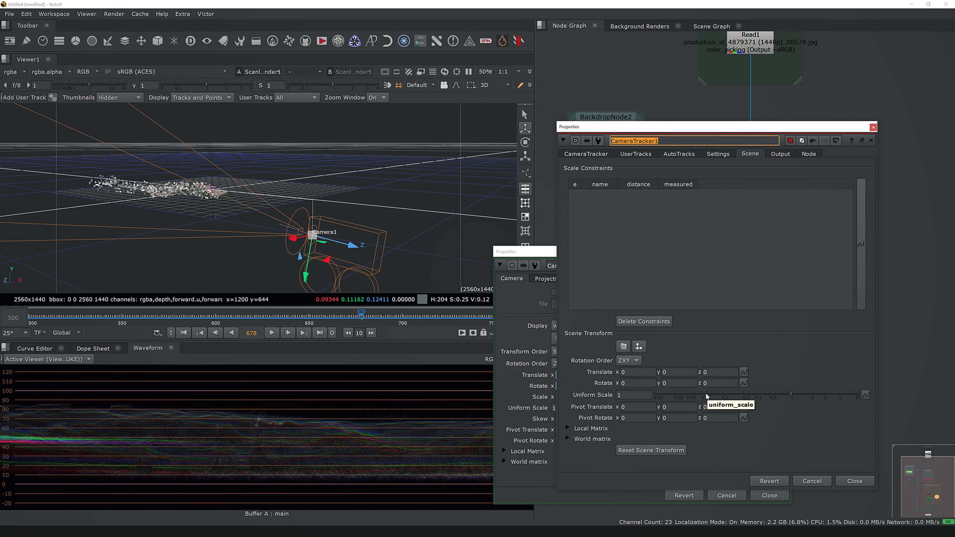
Set CameraTracker1's scene transform Rotate X to 180 and check the camera in 3D and 2D.
click(626, 383)
text(90)
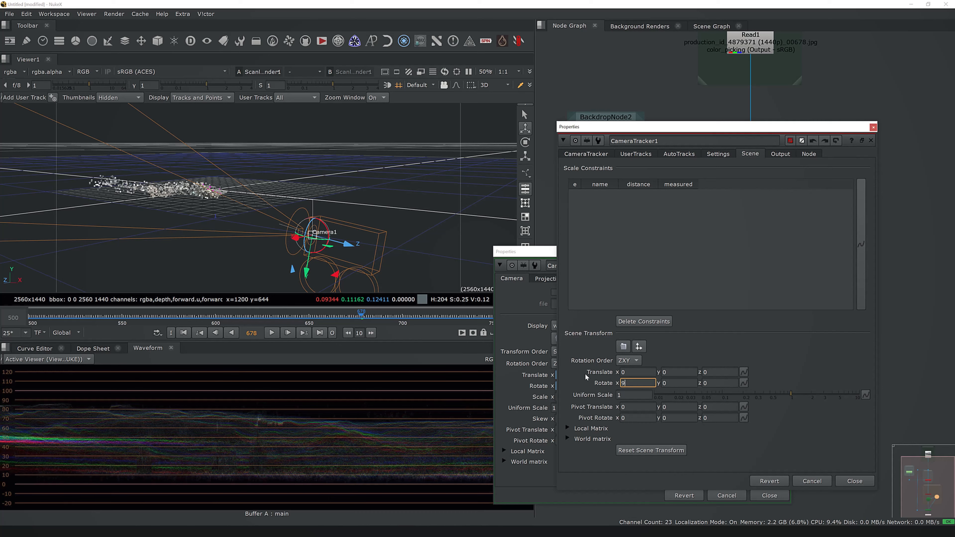
key(BackSpace)
key(BackSpace)
text(180)
key(Return)
ctrl+drag(226, 211, 269, 191)
key(Tab)
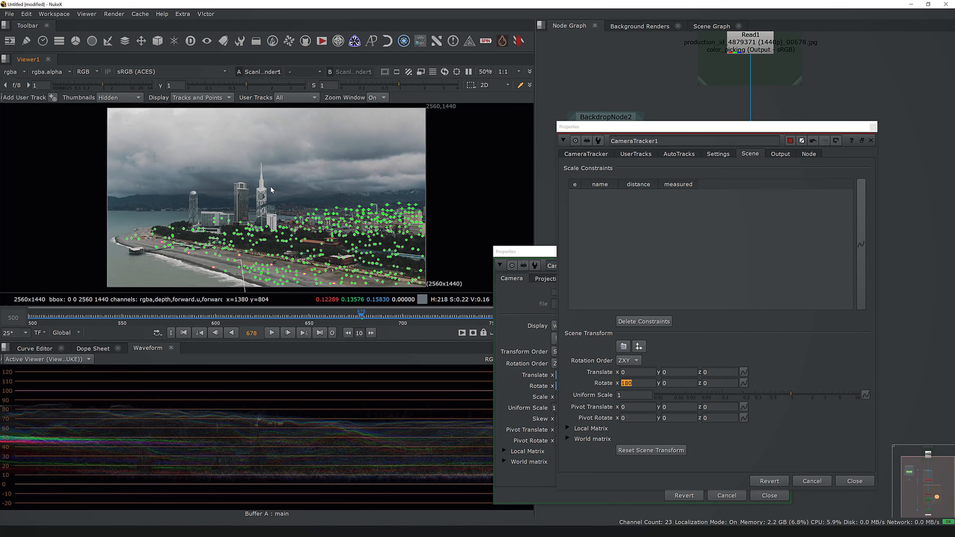
Close the CameraTracker1 and Camera1 properties and bring the whole node tree back into view.
click(859, 481)
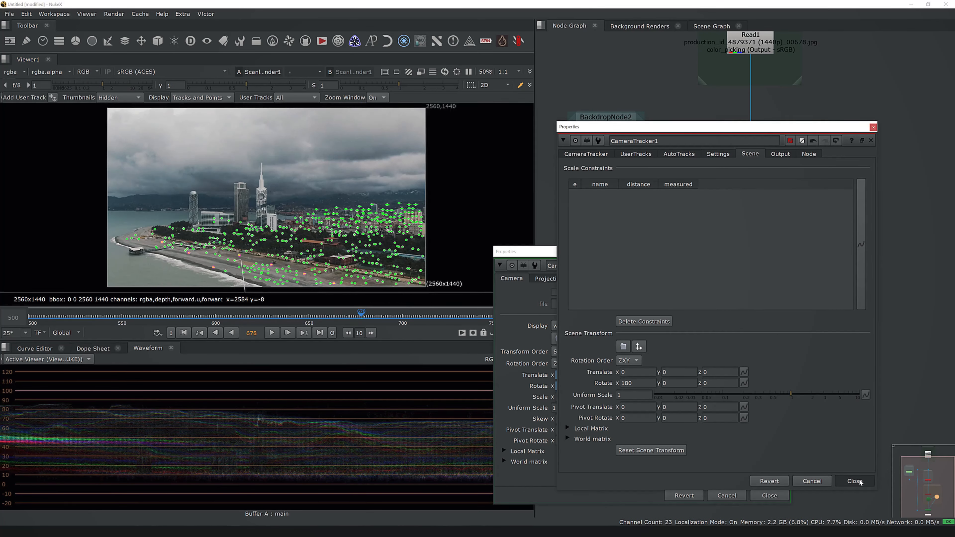
click(779, 496)
middle_drag(902, 316, 823, 288)
scroll(842, 294, down, 2)
click(842, 294)
drag(761, 339, 763, 344)
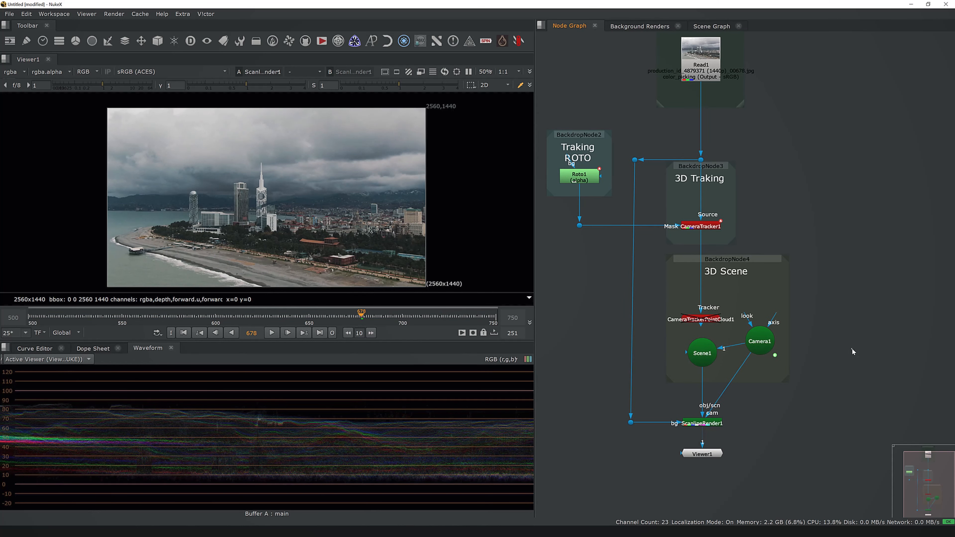
Create a card from a group of CameraTracker1 points on the beach and close the tracker's properties.
click(707, 228)
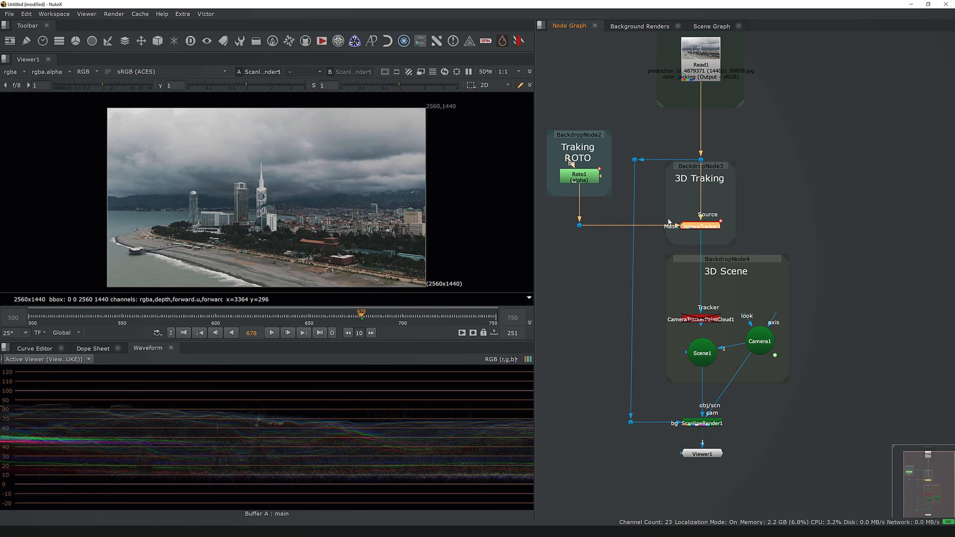
double_click(681, 226)
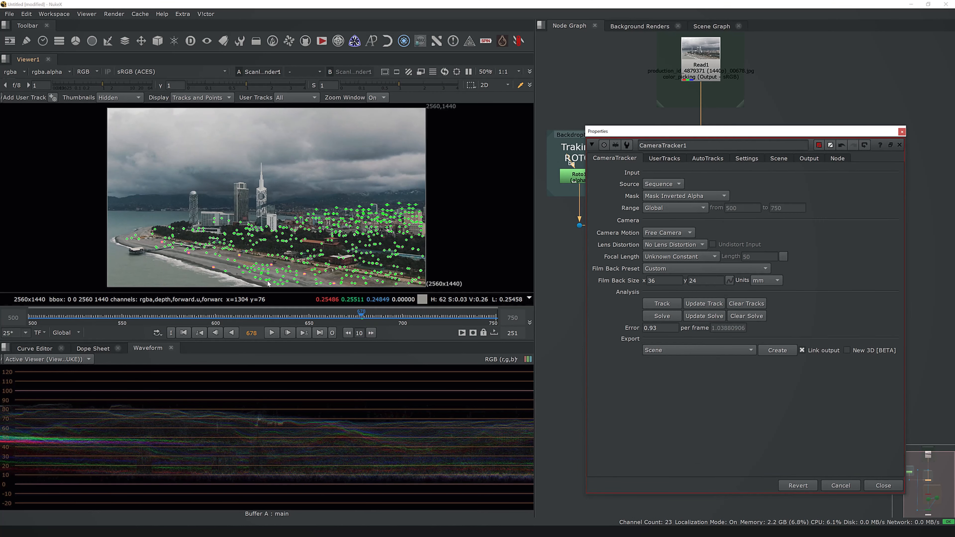
drag(199, 263, 293, 276)
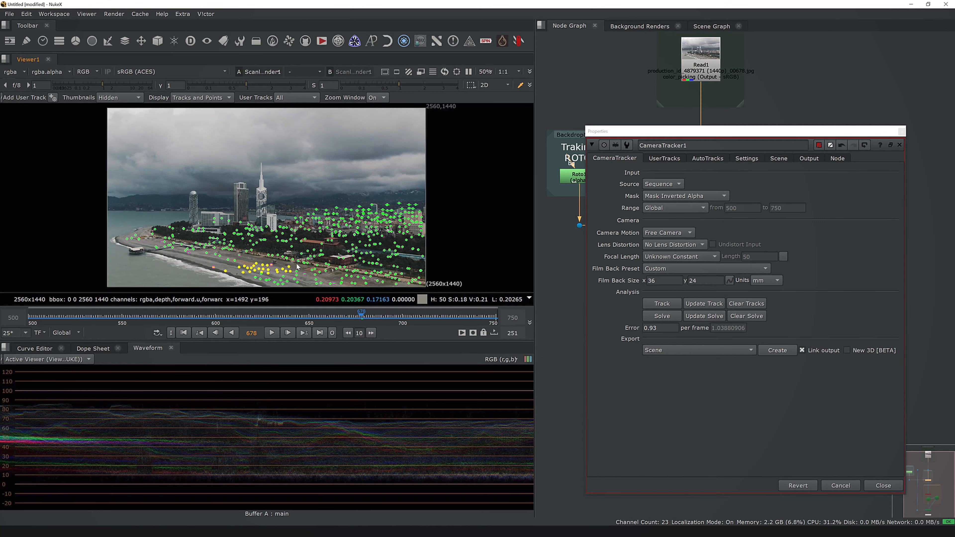
scroll(297, 267, up, 3)
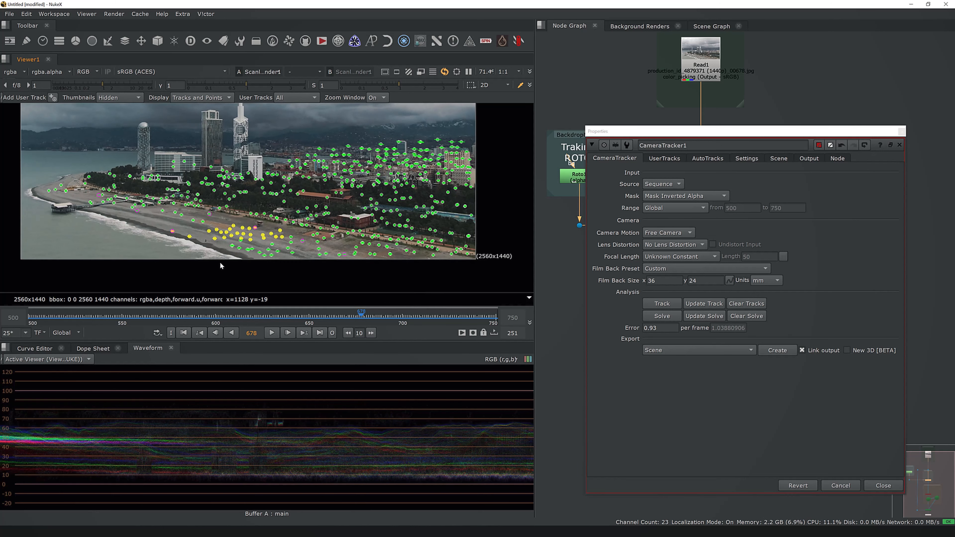
shift+drag(221, 266, 354, 231)
shift+drag(147, 240, 217, 217)
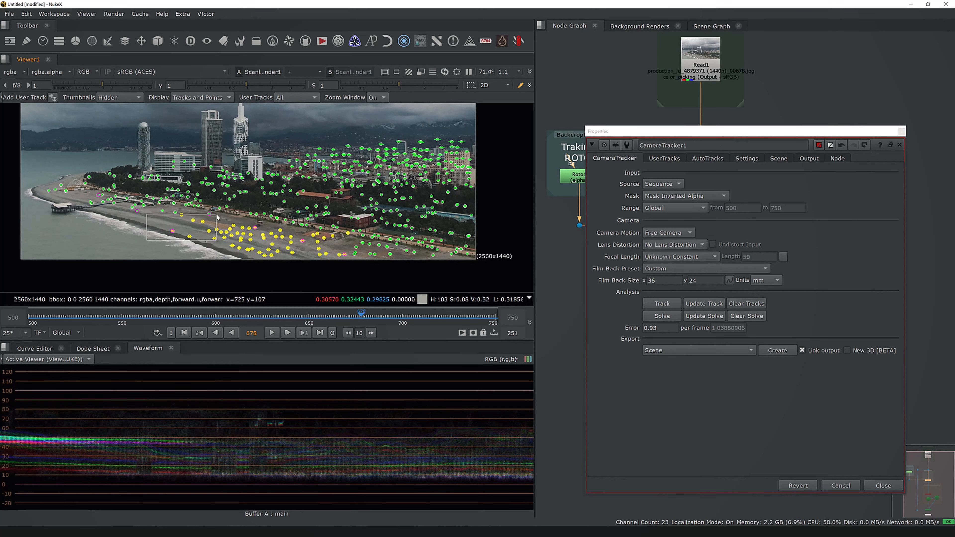
right_click(239, 229)
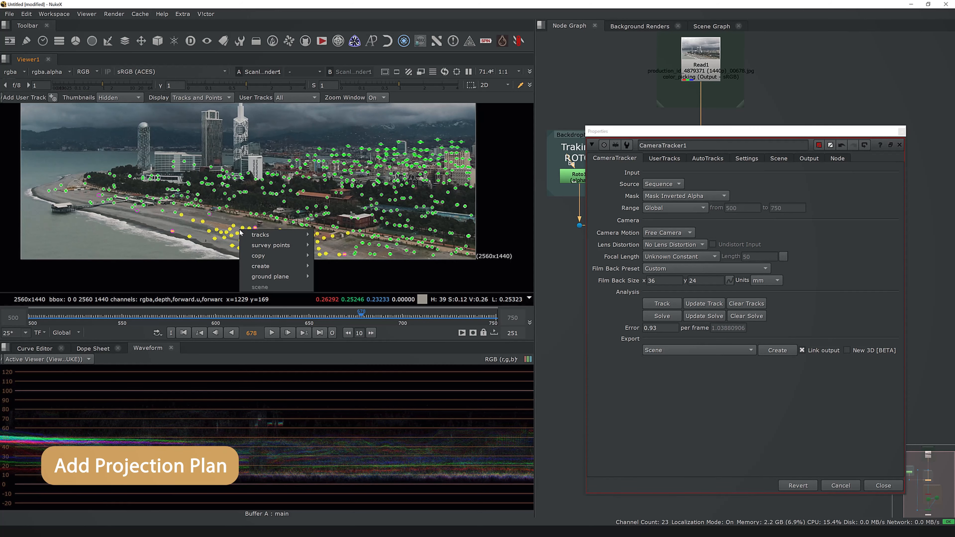
mouse_move(278, 266)
click(357, 308)
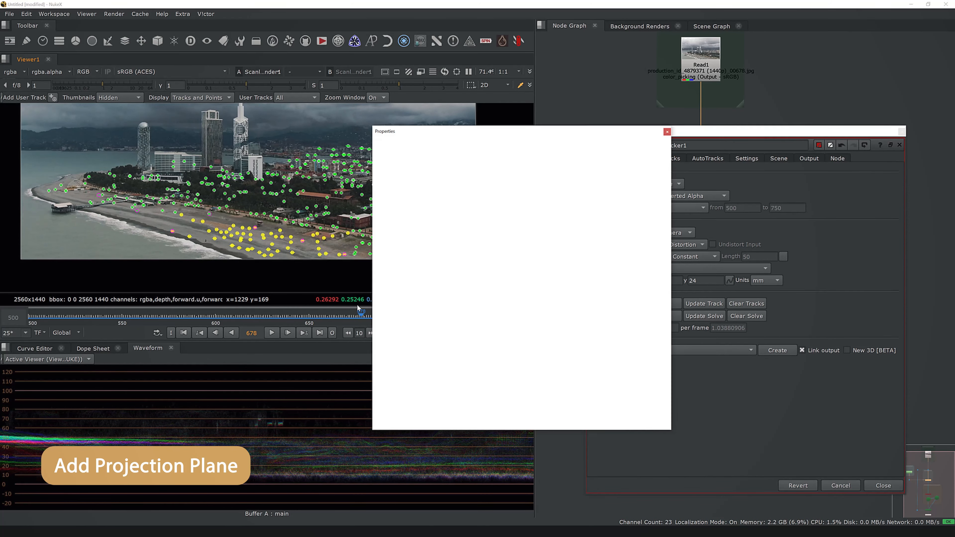
drag(534, 135, 278, 263)
click(895, 488)
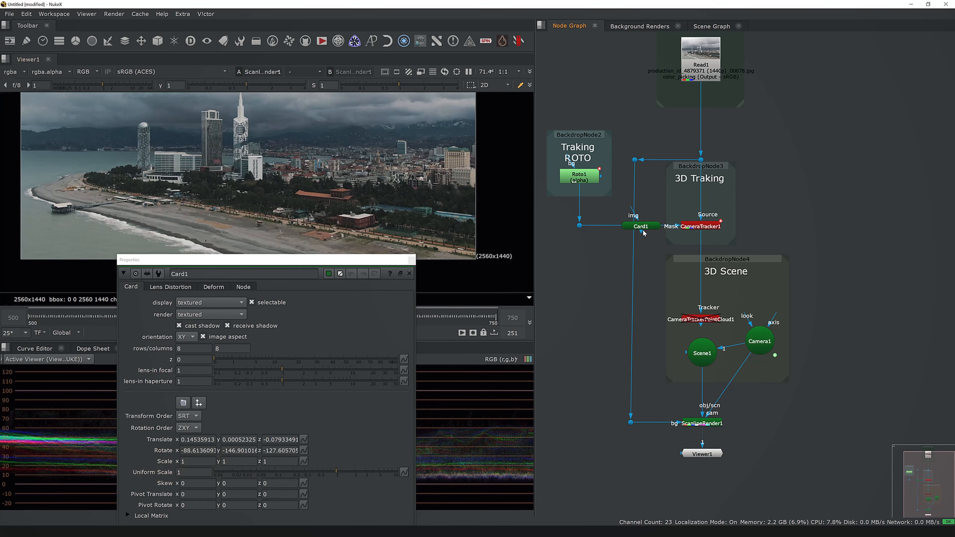
Connect Card1 to Scene1, place it beside the render node and set its render mode to wireframe.
drag(649, 227, 719, 355)
drag(842, 287, 844, 437)
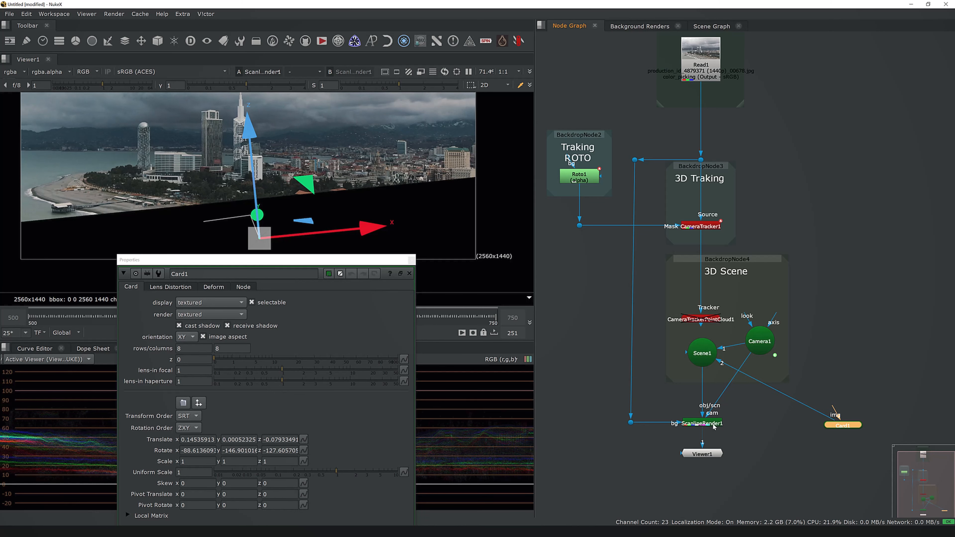
drag(365, 260, 726, 152)
click(561, 208)
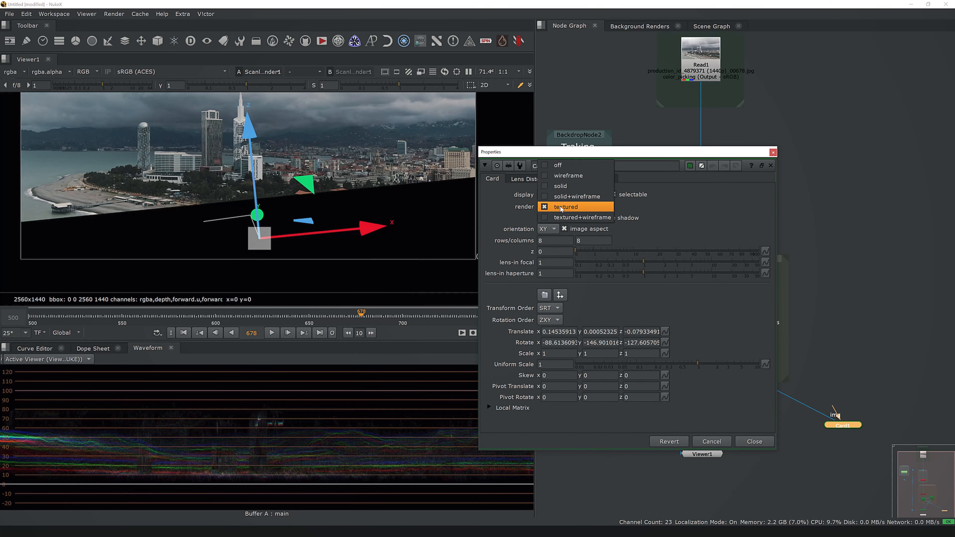
click(564, 175)
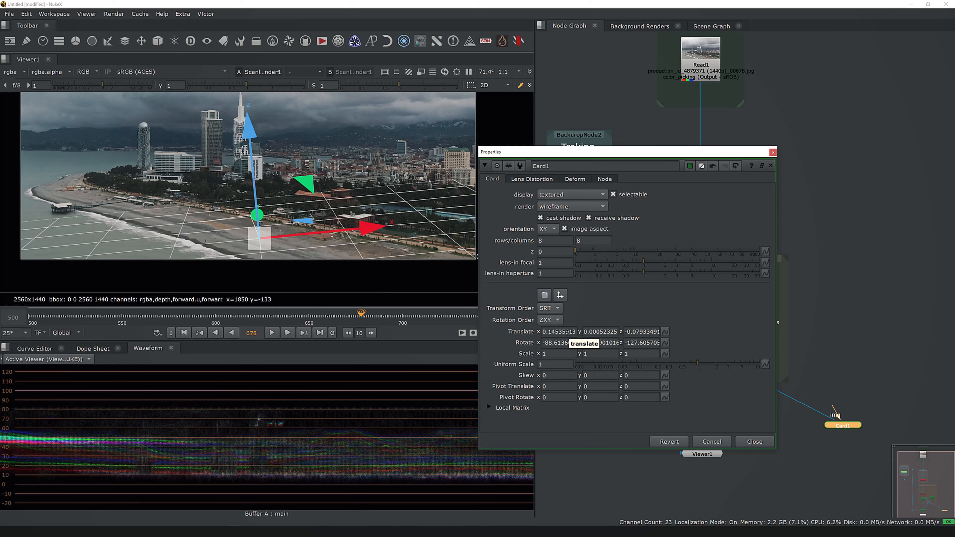
Set Card1's Translate X, Y and Z to 0.
click(568, 332)
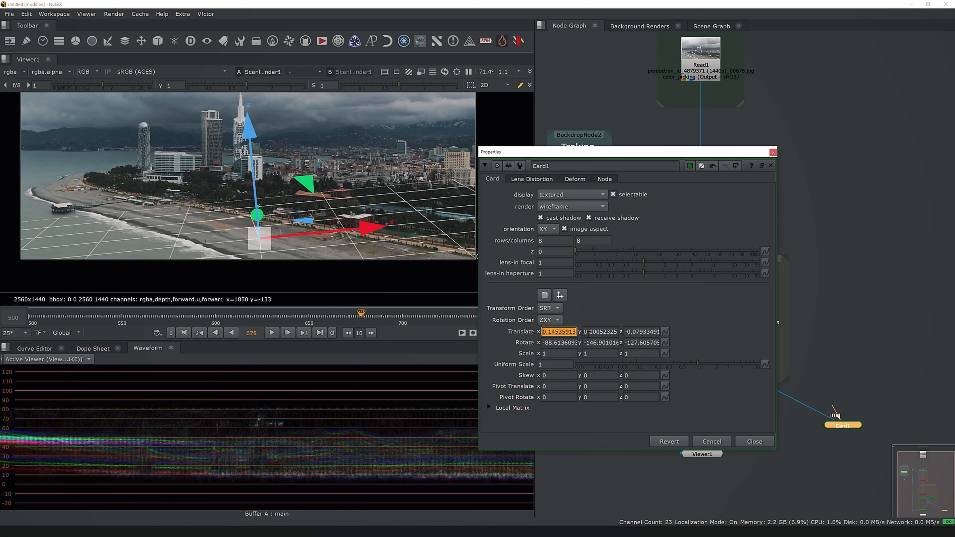
text(0)
key(Tab)
text(0)
key(Tab)
text(0)
key(Tab)
Set Card1's Rotate X, Y and Z to 0.
key(Tab)
key(Tab)
text(0)
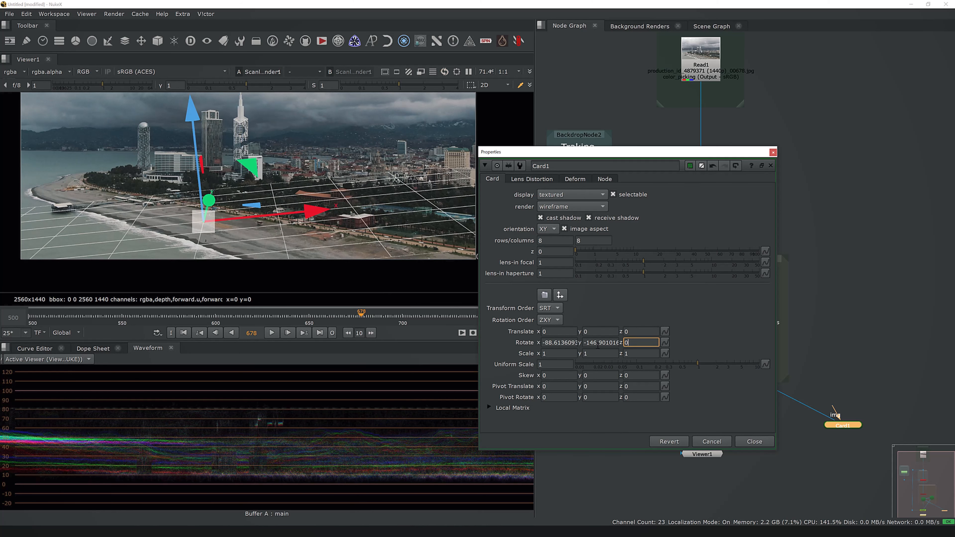
double_click(598, 344)
text(0)
double_click(569, 344)
text(0)
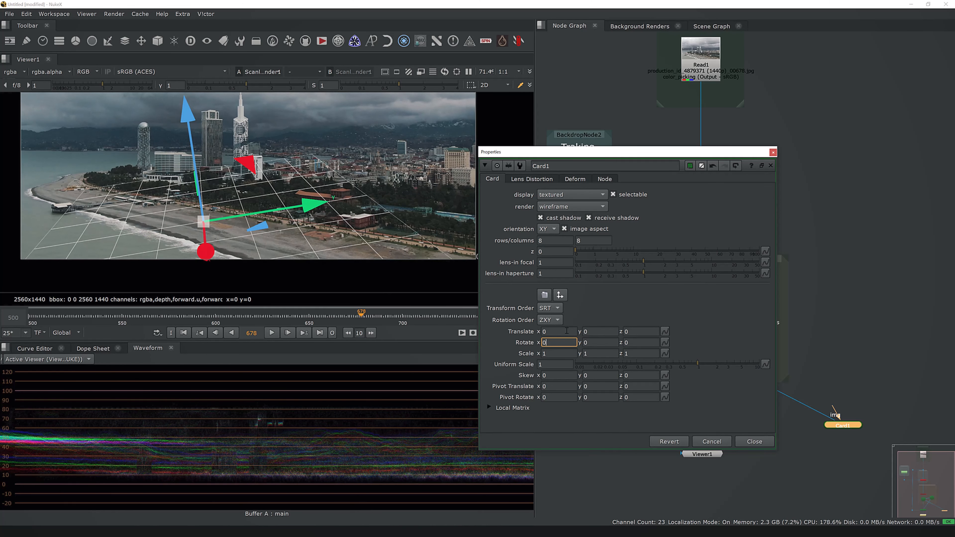
key(Return)
Set Card1's orientation to ZX and its Rotate Y to 30.
click(547, 230)
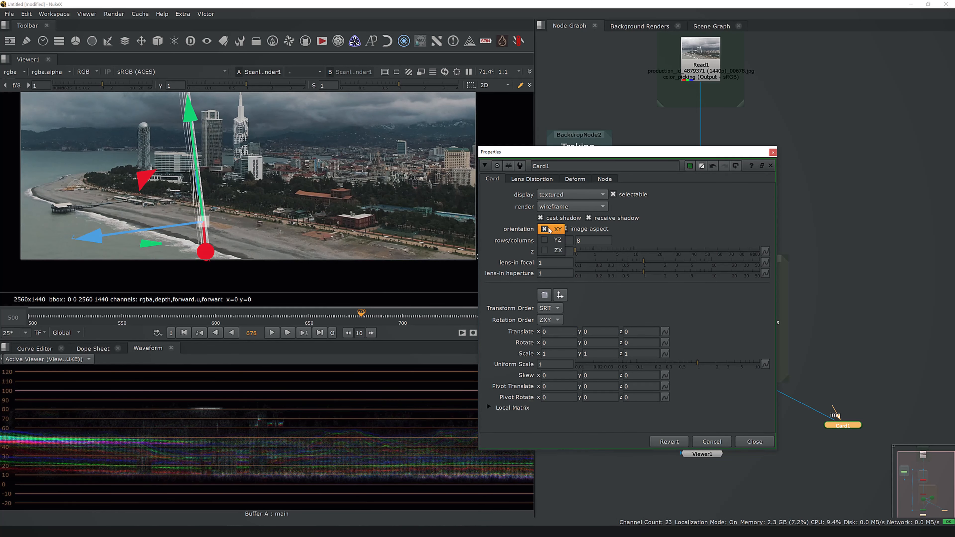
click(559, 251)
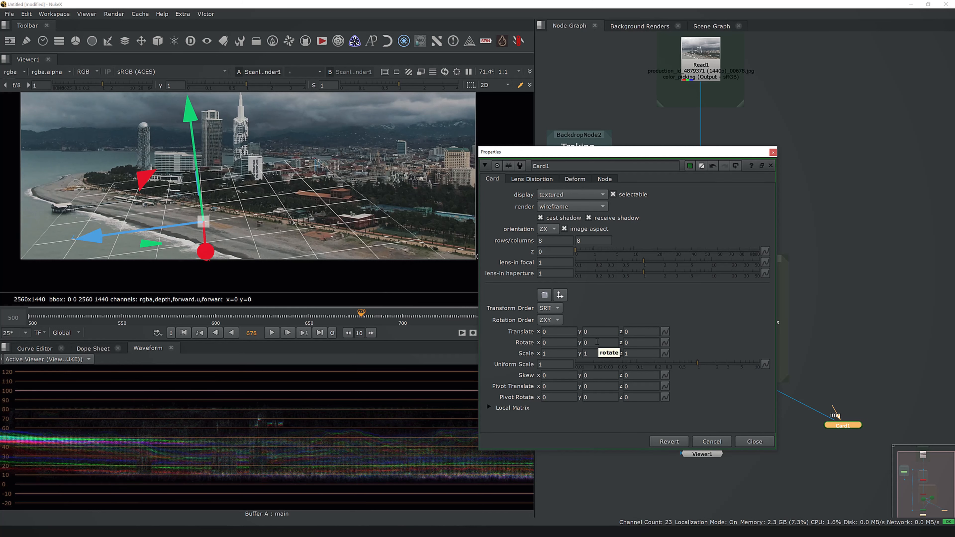
drag(597, 341, 764, 392)
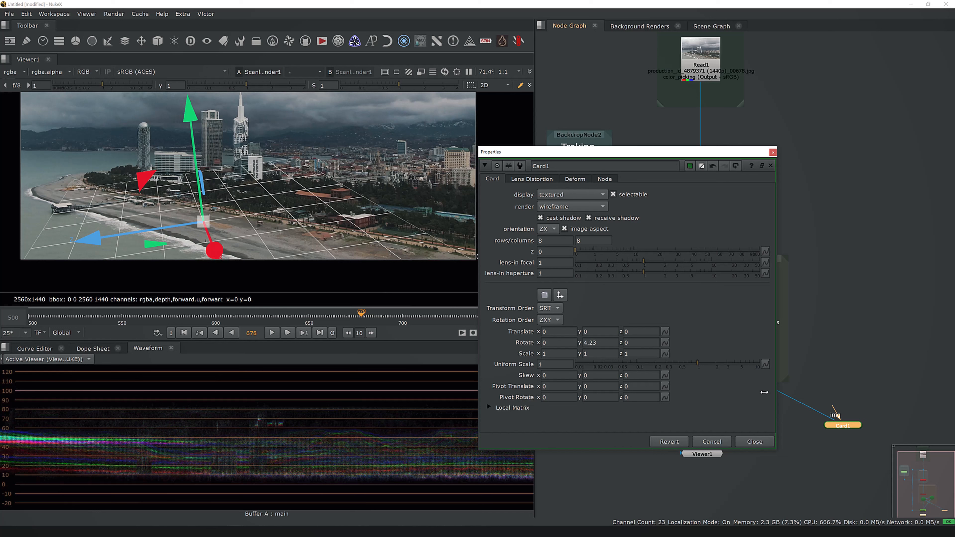
double_click(605, 343)
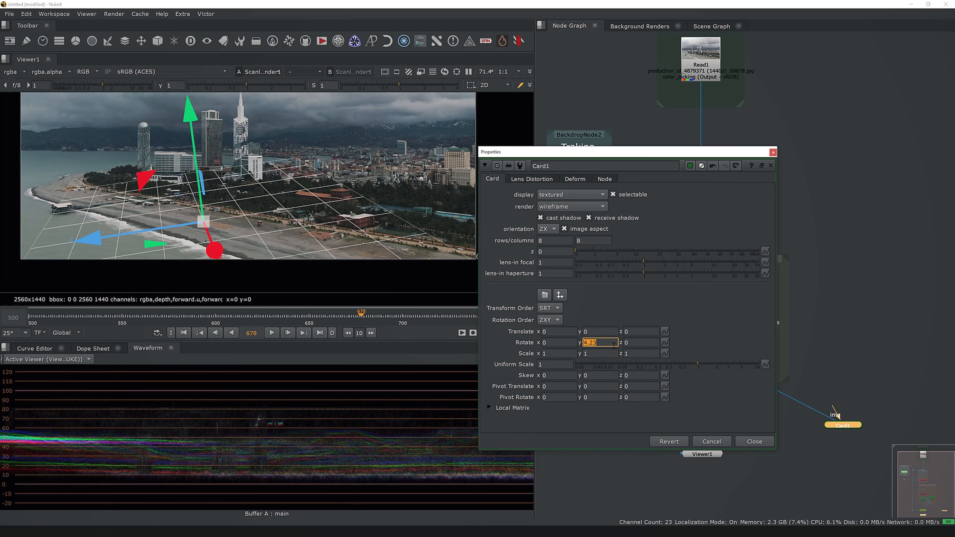
text(30)
key(Return)
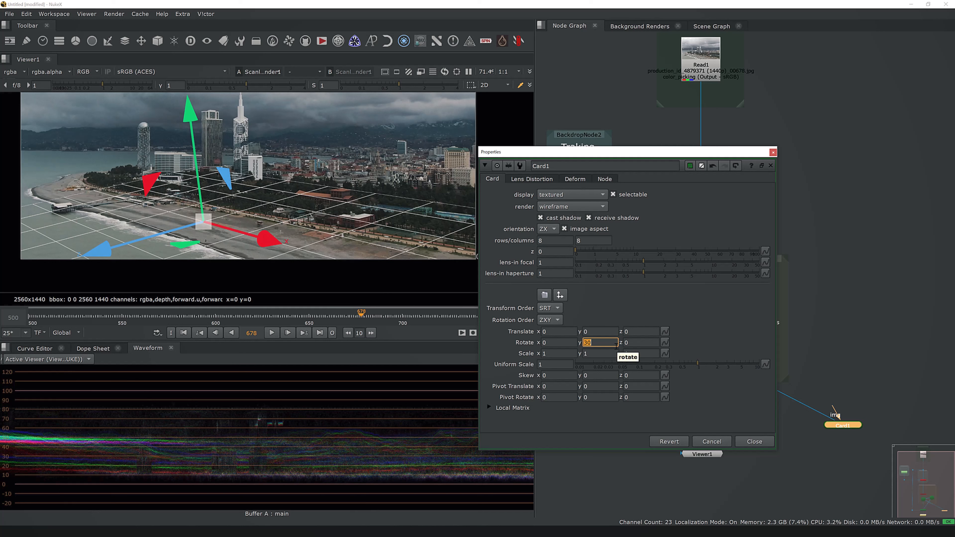
Adjust Card1's Rotate X to -7, close its properties and check the card by scrubbing to frame 715.
click(553, 343)
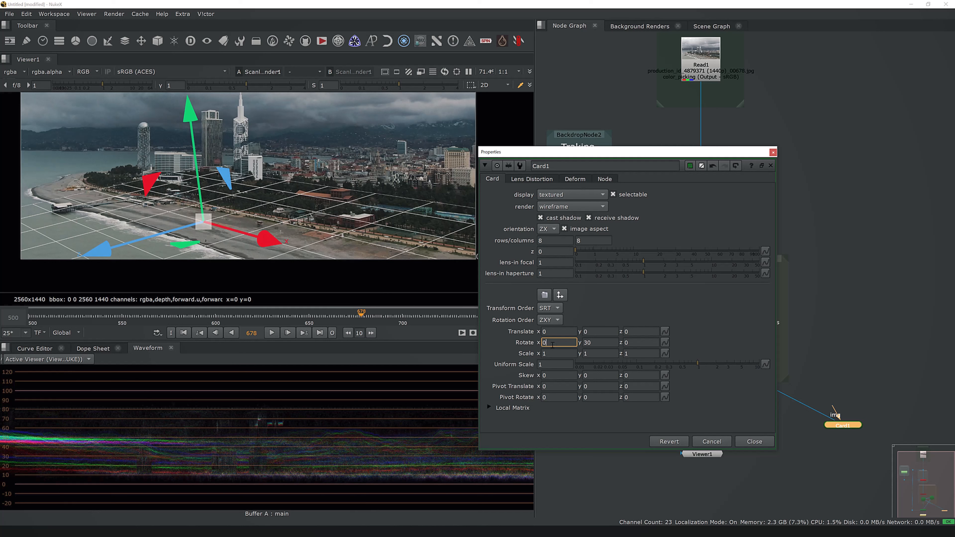
text(-01)
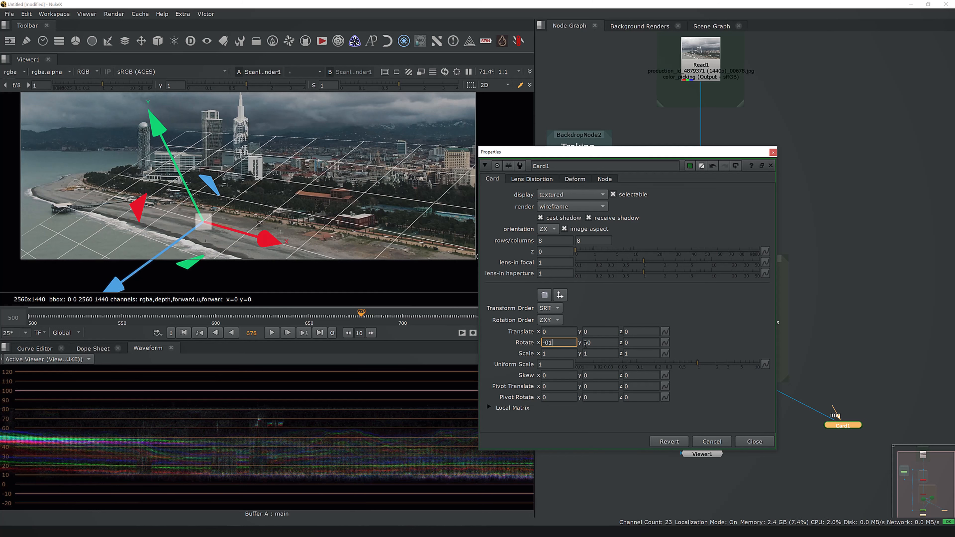
text(5)
key(Return)
text(-)
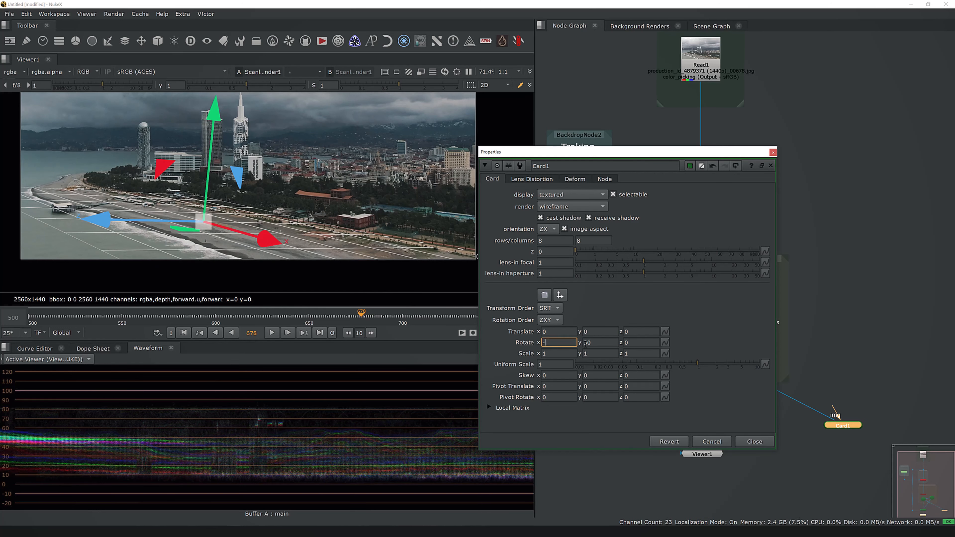
text(4)
key(Return)
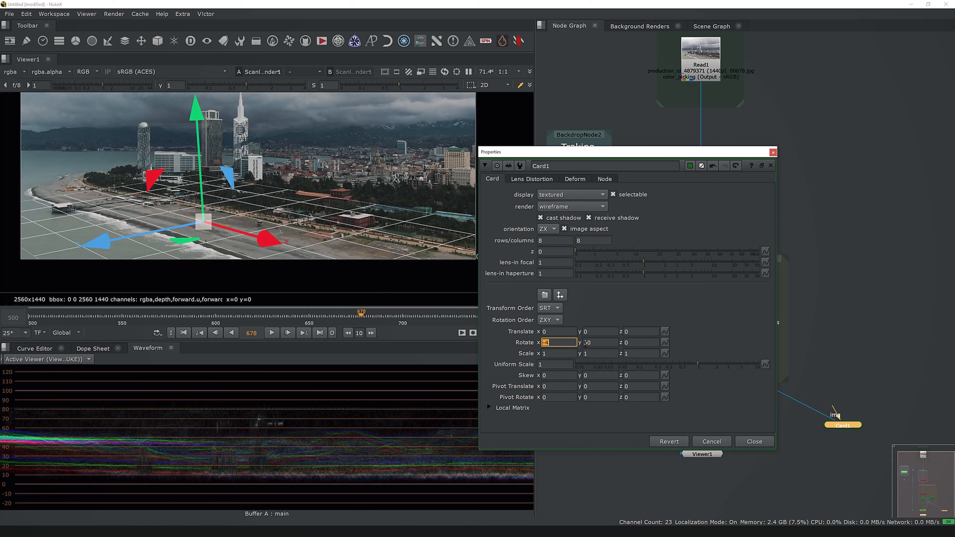
key(Return)
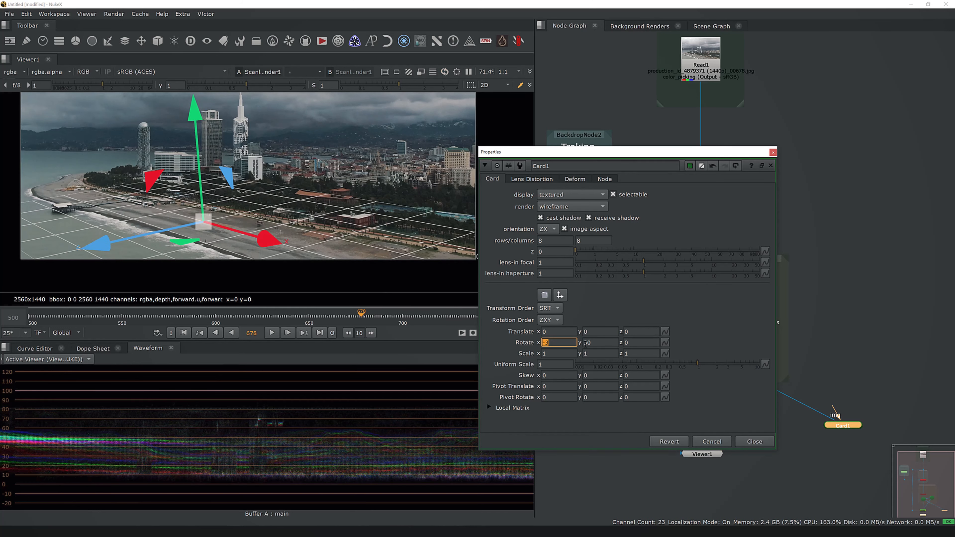
key(Return)
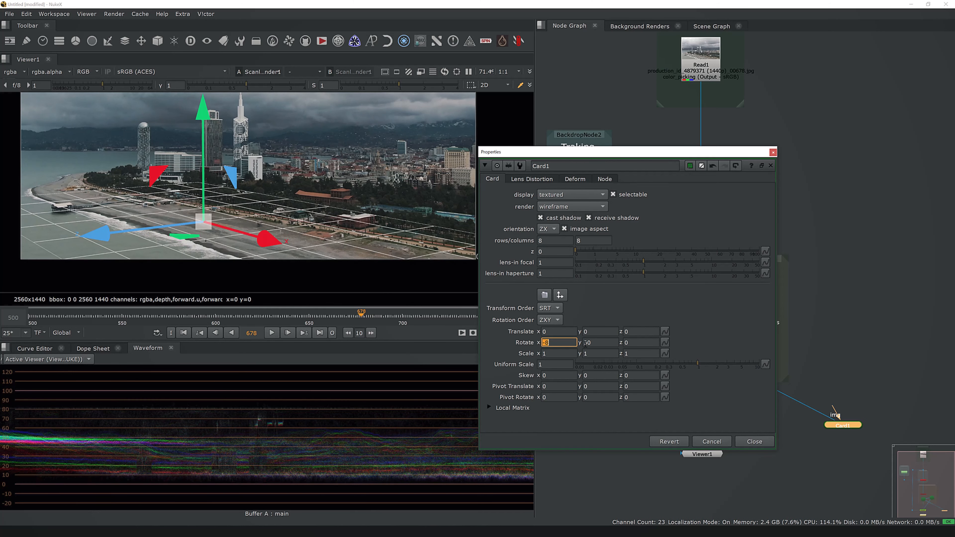
text(-6)
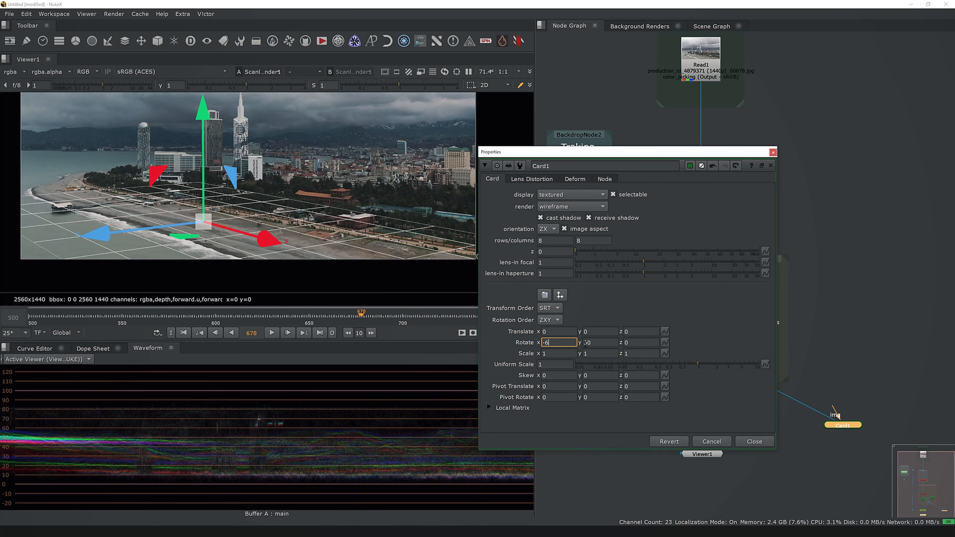
key(Return)
text(-7)
key(Return)
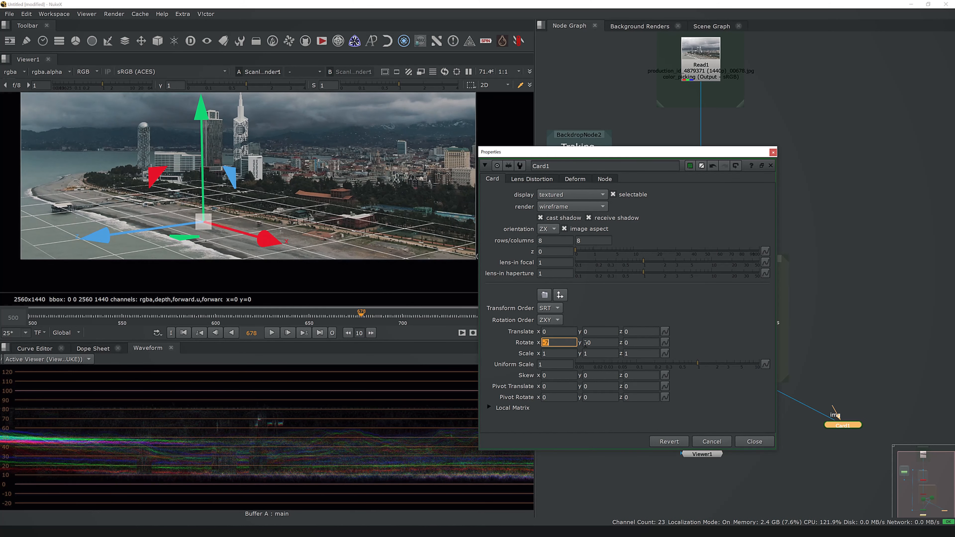
click(754, 442)
drag(241, 321, 481, 323)
drag(186, 322, 430, 322)
Reopen Card1's properties, reduce its rows to 2 and its column count, and close them again.
click(842, 444)
double_click(851, 427)
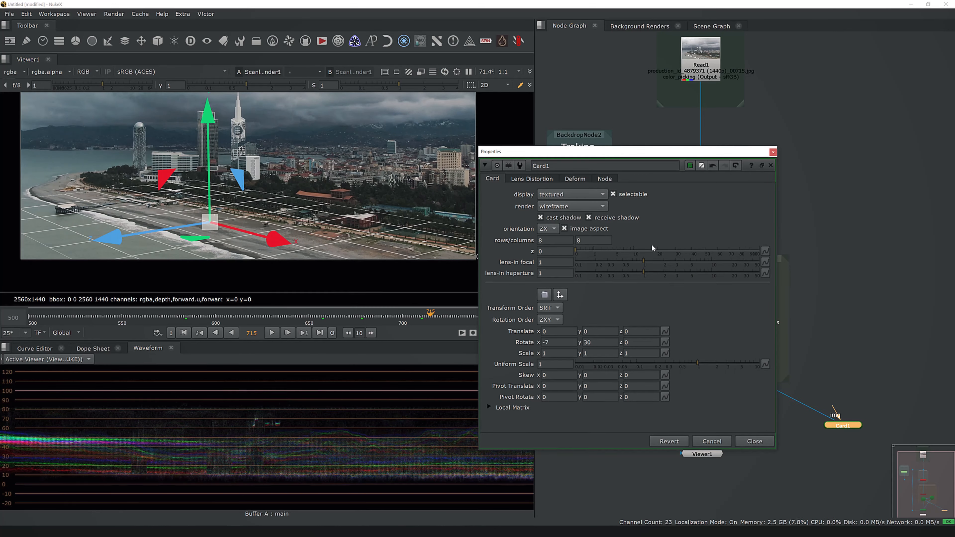
text(1)
key(Tab)
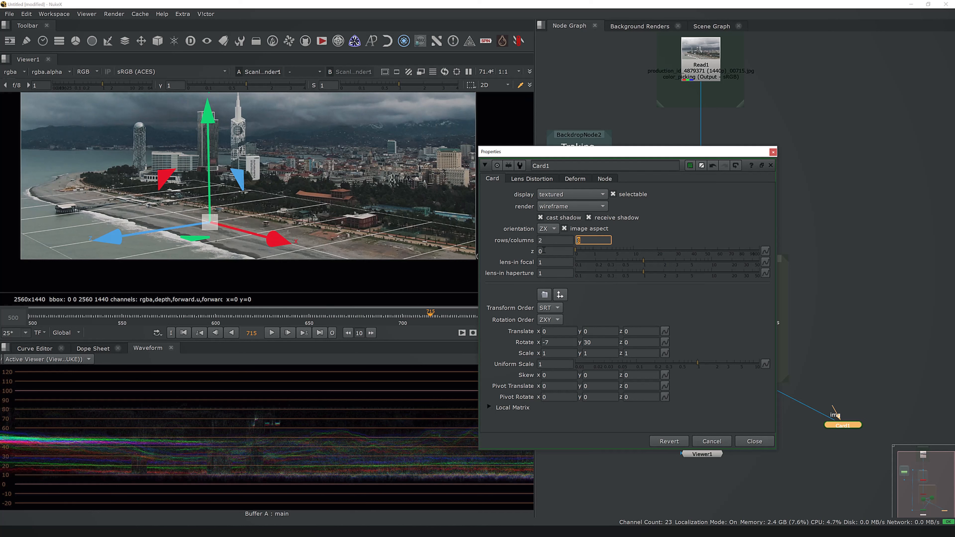
click(754, 441)
Move the pair of routing dots below the footage up, clear of the 3D Traking backdrop.
mouse_move(817, 340)
middle_down()
mouse_move(723, 342)
mouse_move(813, 340)
mouse_move(813, 321)
middle_up()
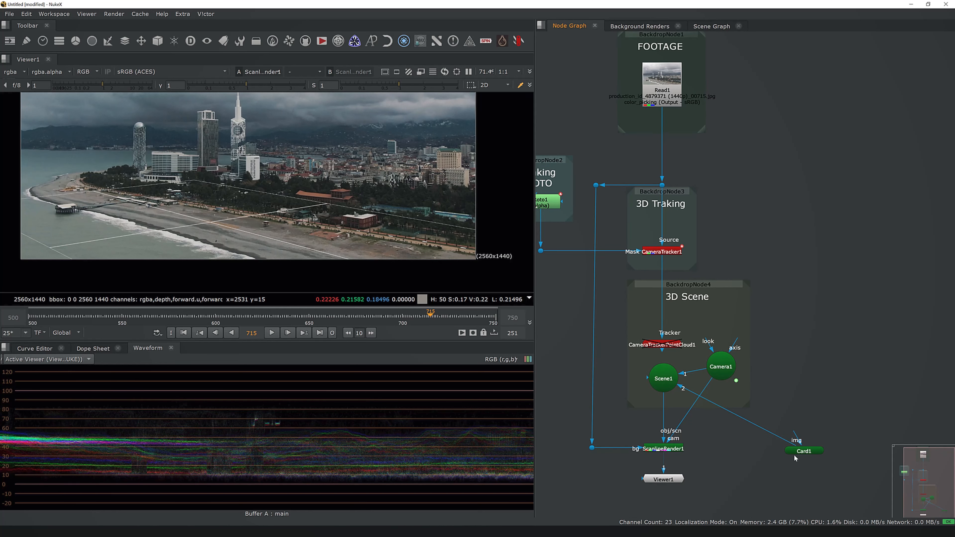
middle_drag(820, 260, 817, 265)
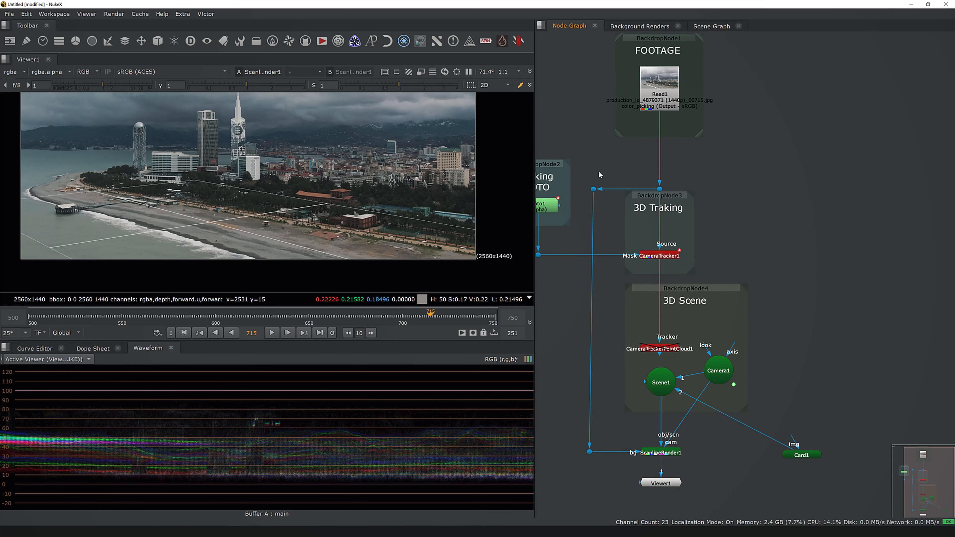
drag(673, 200, 662, 171)
click(814, 197)
middle_drag(832, 200, 812, 204)
Add a classic Project3D node in the empty area beside the 3D Traking backdrop and close its properties.
key(Tab)
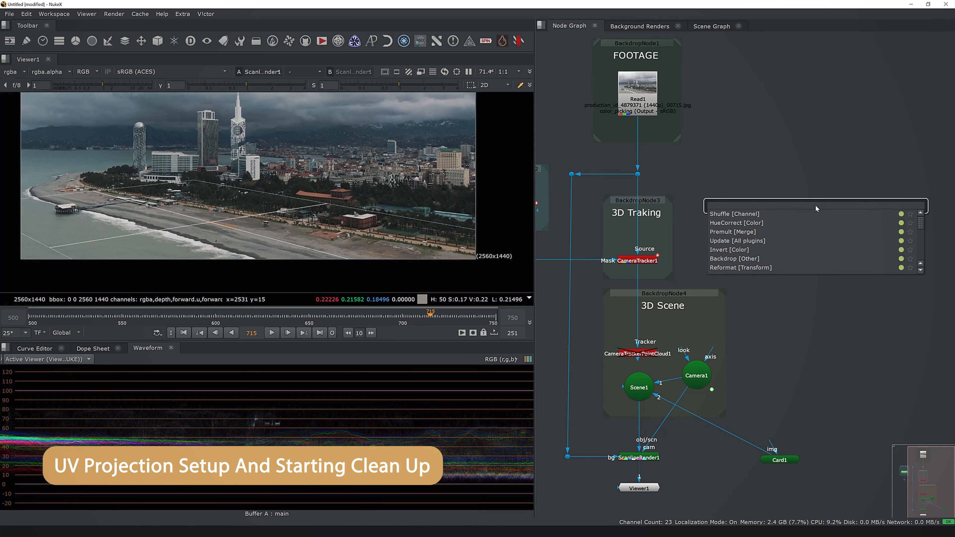
text(project)
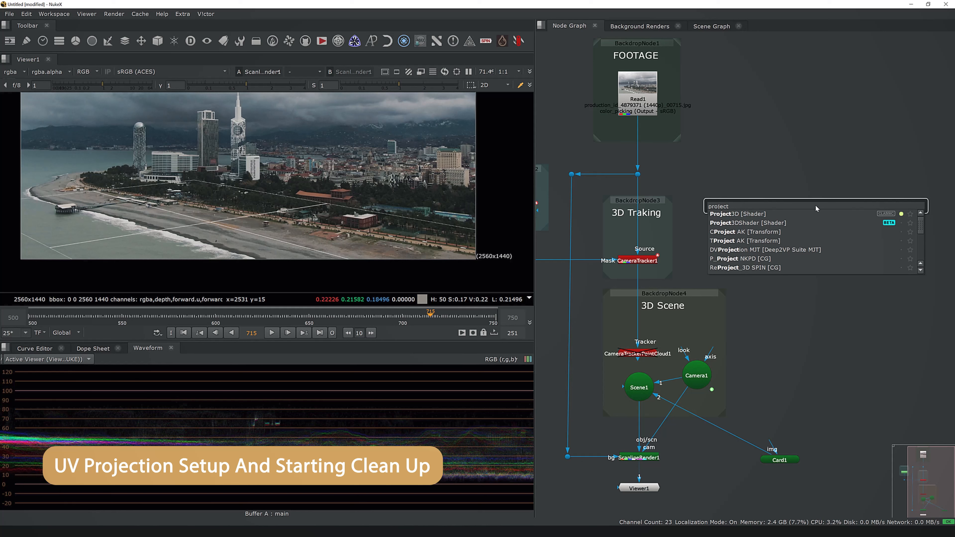
key(Return)
drag(722, 155, 618, 184)
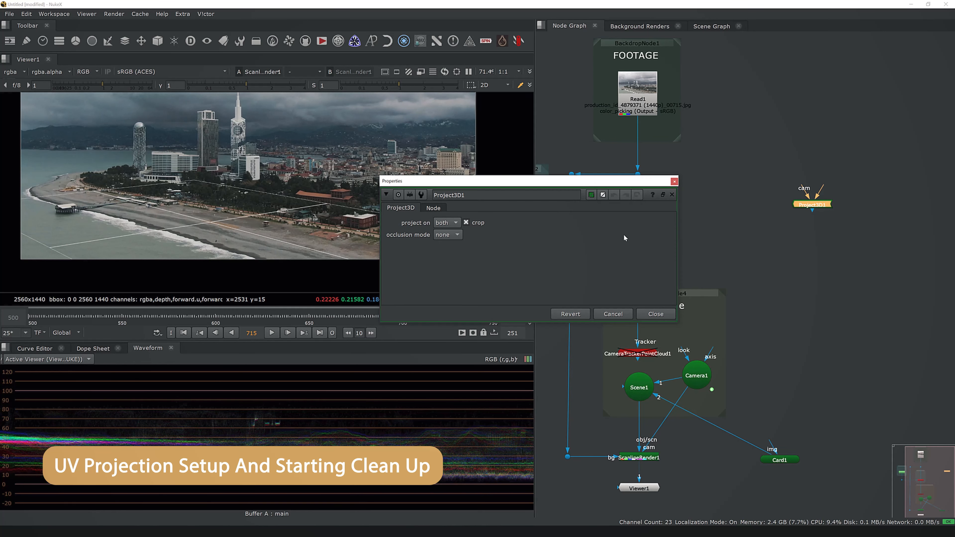
click(655, 313)
click(820, 259)
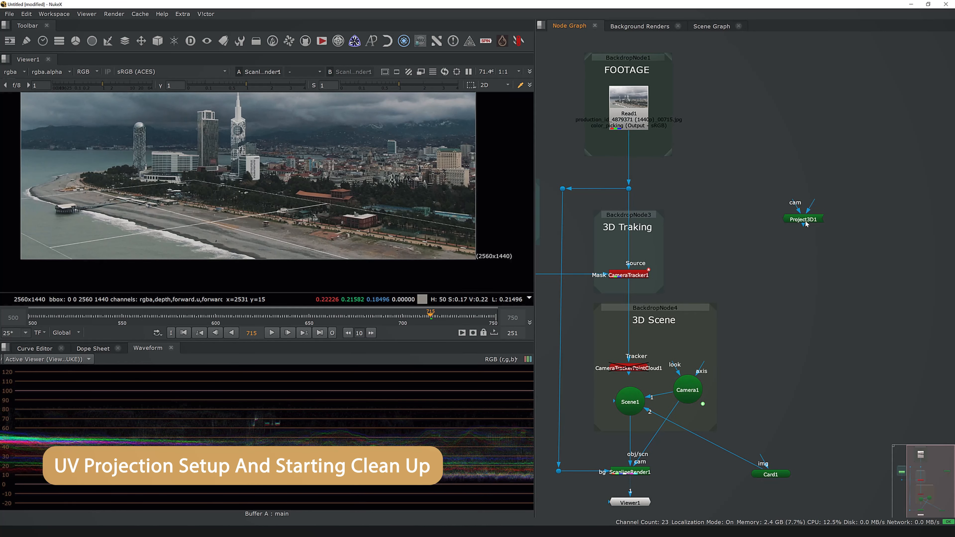
Connect Project3D1 to the footage dot, insert an elbow dot in that connection and align Project3D1 vertically beneath it.
drag(805, 217, 629, 189)
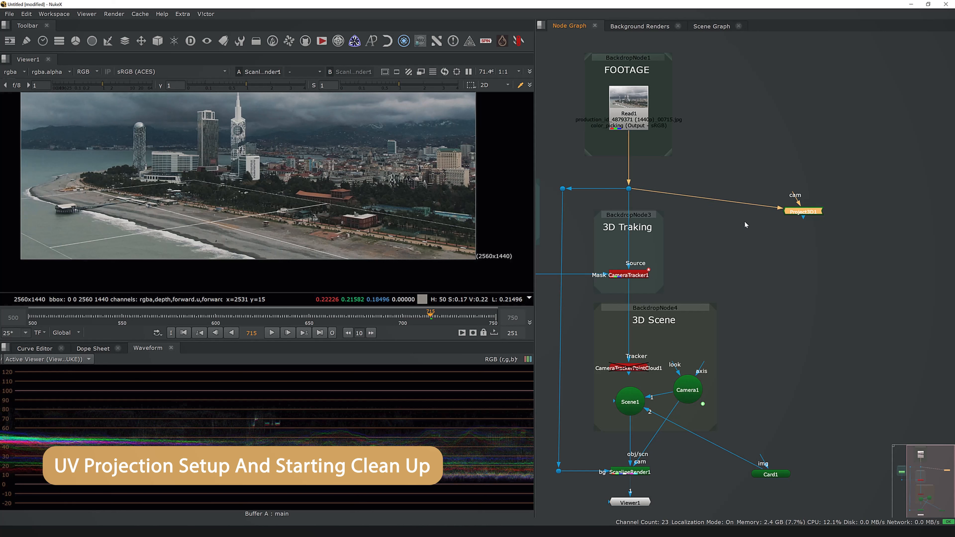
drag(808, 212, 832, 194)
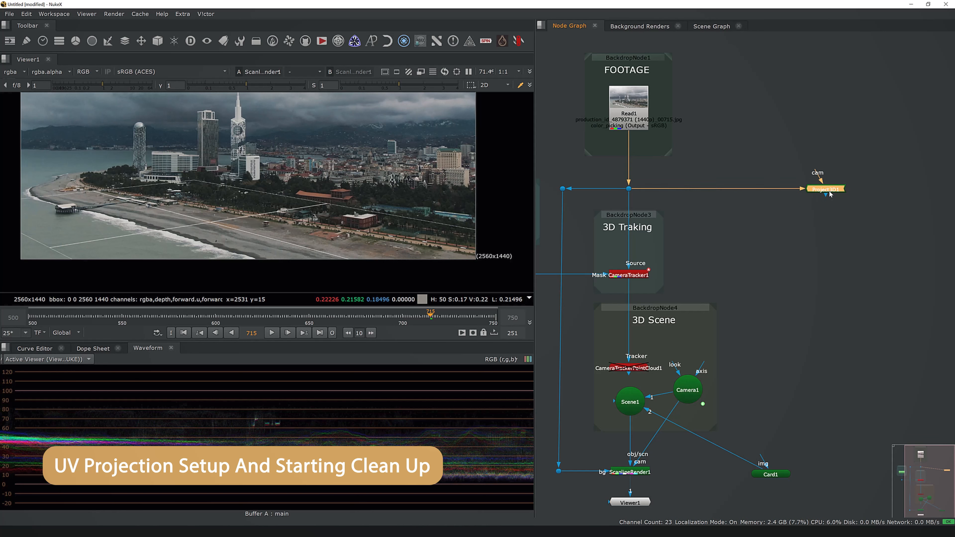
key(KP_4)
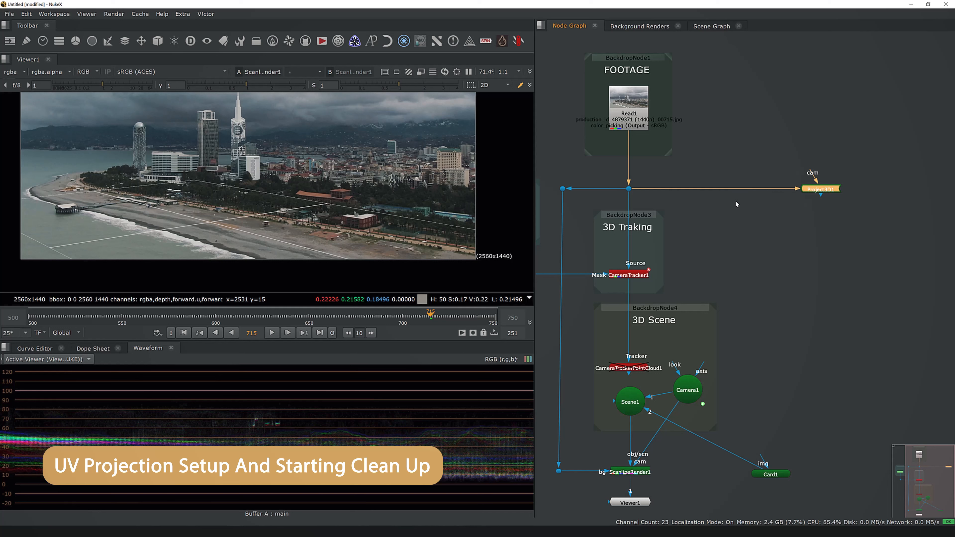
ctrl+drag(716, 188, 821, 251)
drag(781, 179, 811, 189)
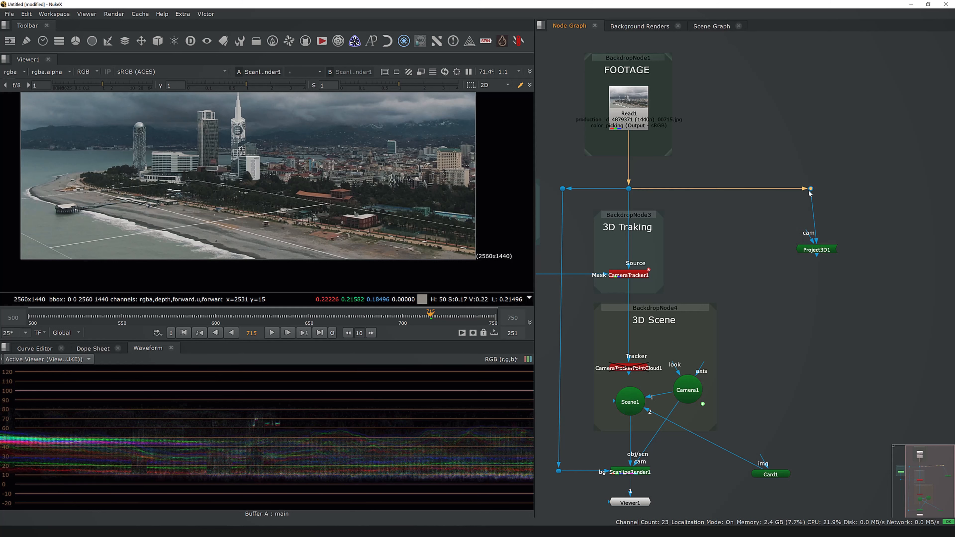
drag(817, 250, 816, 241)
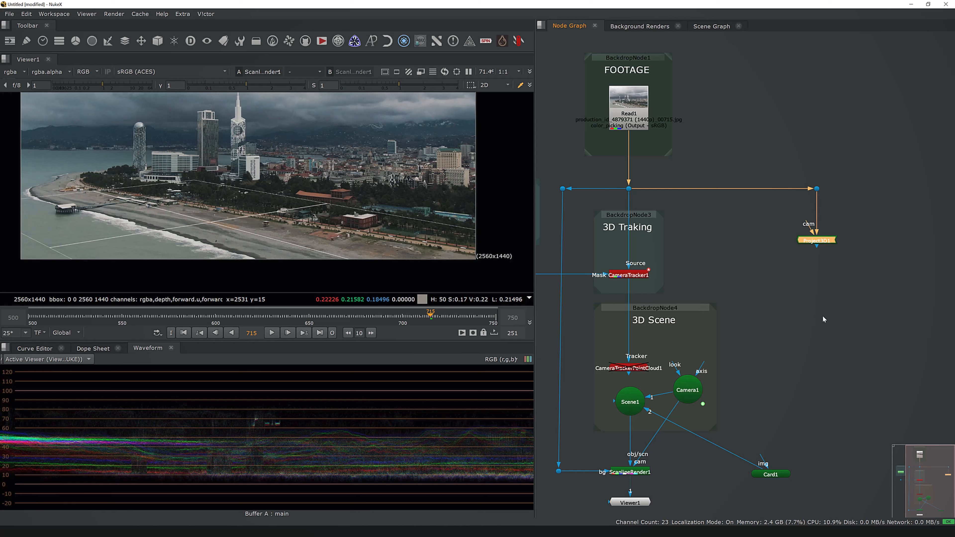
Disconnect Camera1 from ScanlineRender1 and Scene1, and detach Card1 from Scene1.
click(822, 315)
click(697, 395)
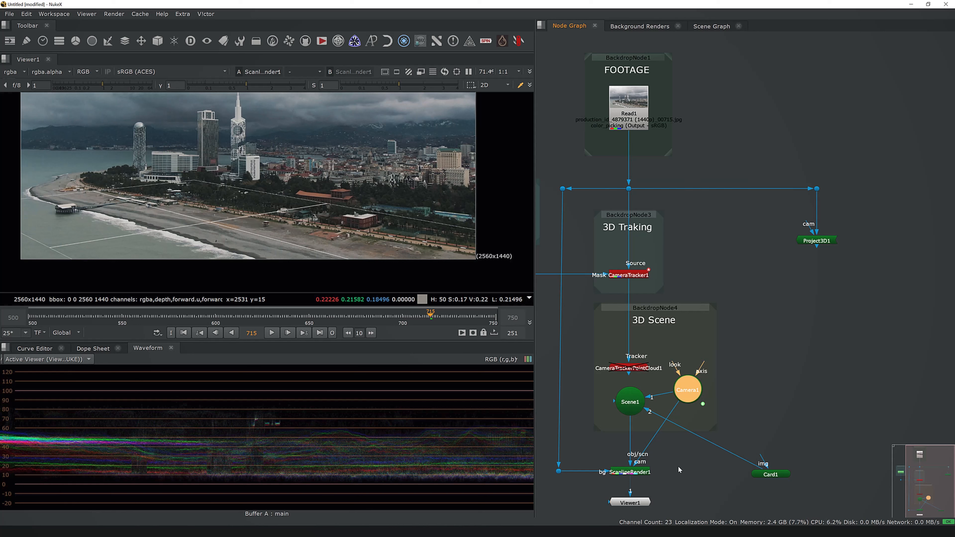
drag(669, 457, 673, 453)
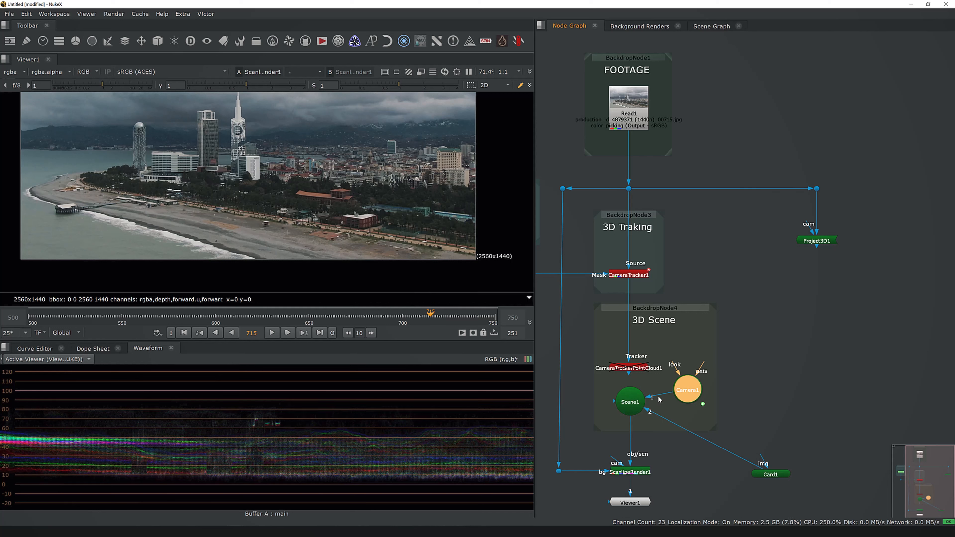
drag(661, 394, 671, 428)
Move Camera1 level with Project3D1 and connect it to Project3D1's cam input.
drag(688, 393, 749, 256)
middle_drag(787, 256, 773, 289)
click(775, 287)
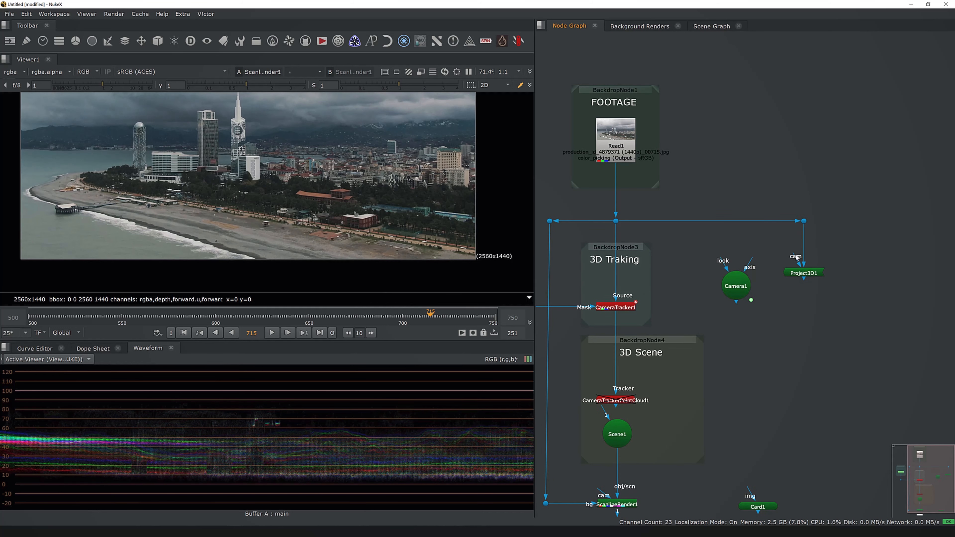
drag(736, 293, 885, 280)
middle_drag(865, 329, 825, 297)
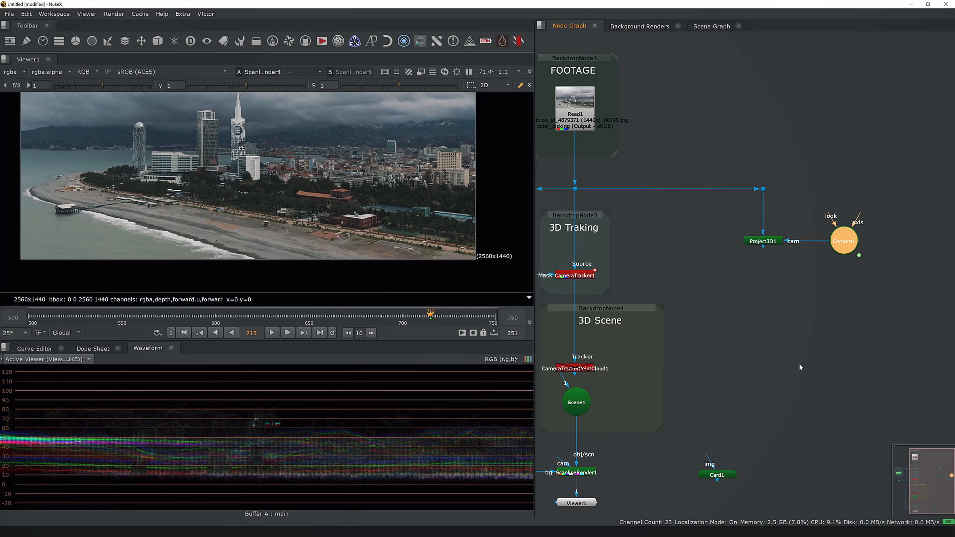
Connect Card1's img input to Project3D1 and place Card1 directly beneath it.
drag(716, 475, 786, 360)
drag(770, 257, 767, 251)
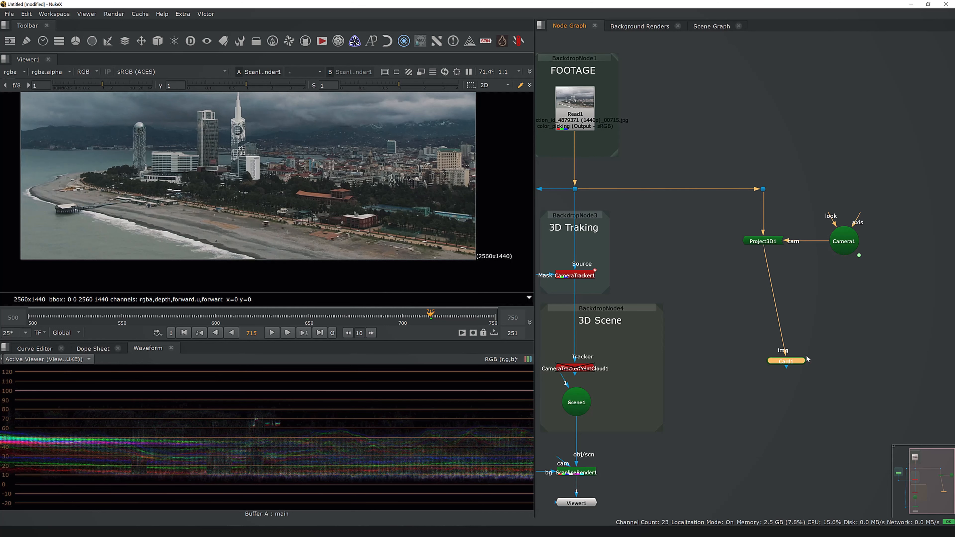
drag(801, 362, 781, 292)
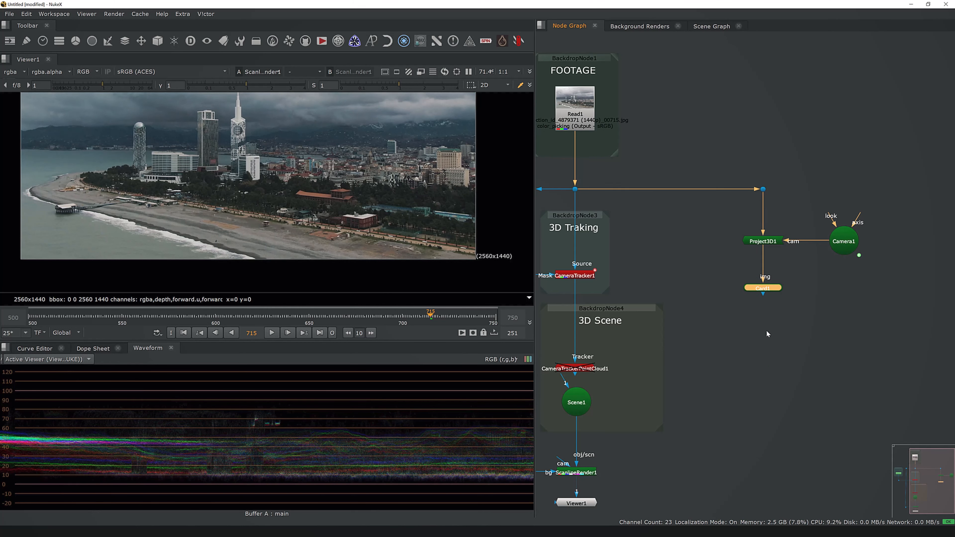
Detach ScanlineRender1 from the Scene1 branch and move it over to the Card1 branch.
click(588, 473)
middle_drag(591, 473, 680, 445)
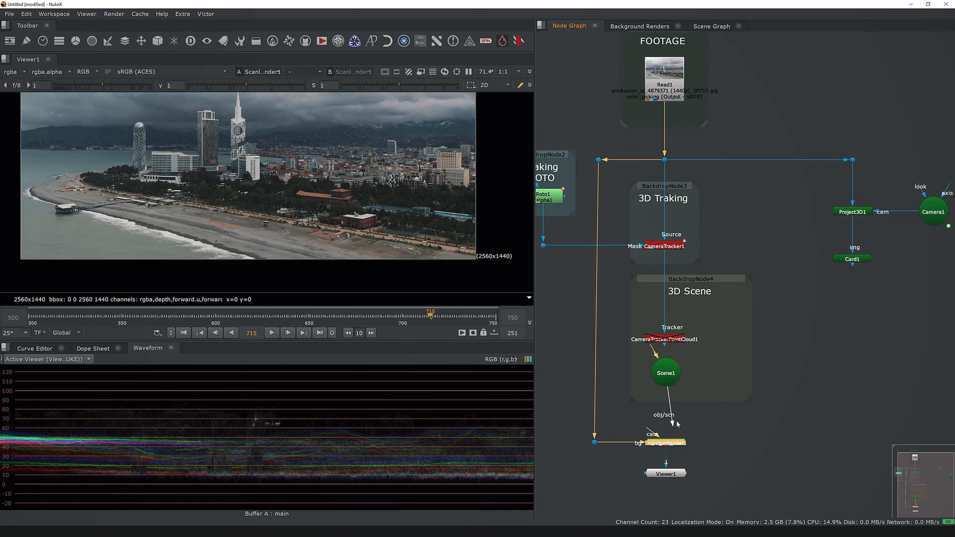
drag(677, 422, 677, 456)
drag(673, 444, 865, 331)
Place ScanlineRender1 below Card1, feeding its obj/scn input from Card1 and its cam input from Camera1.
middle_drag(864, 328, 744, 383)
scroll(748, 382, up, 2)
drag(720, 405, 827, 245)
drag(764, 366, 731, 370)
click(783, 370)
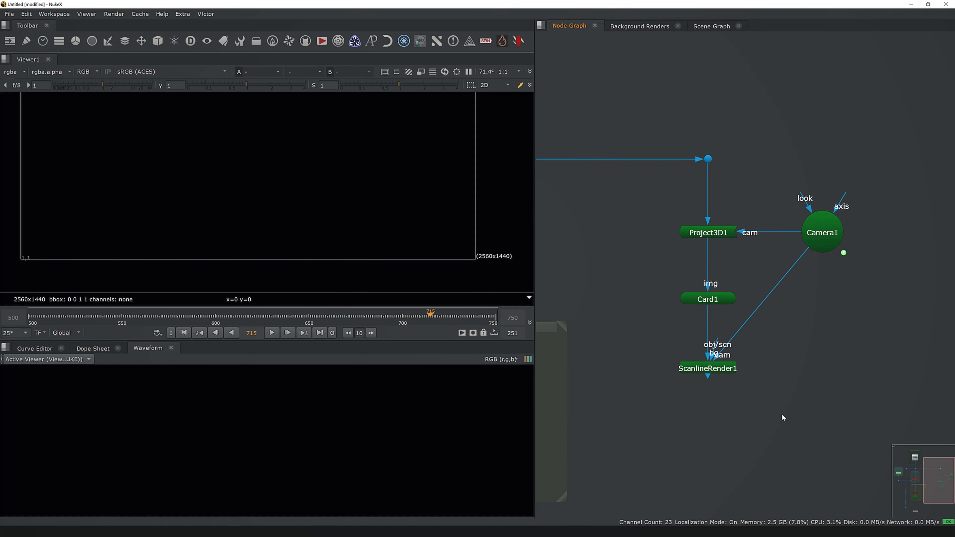
scroll(784, 368, down, 2)
key(f)
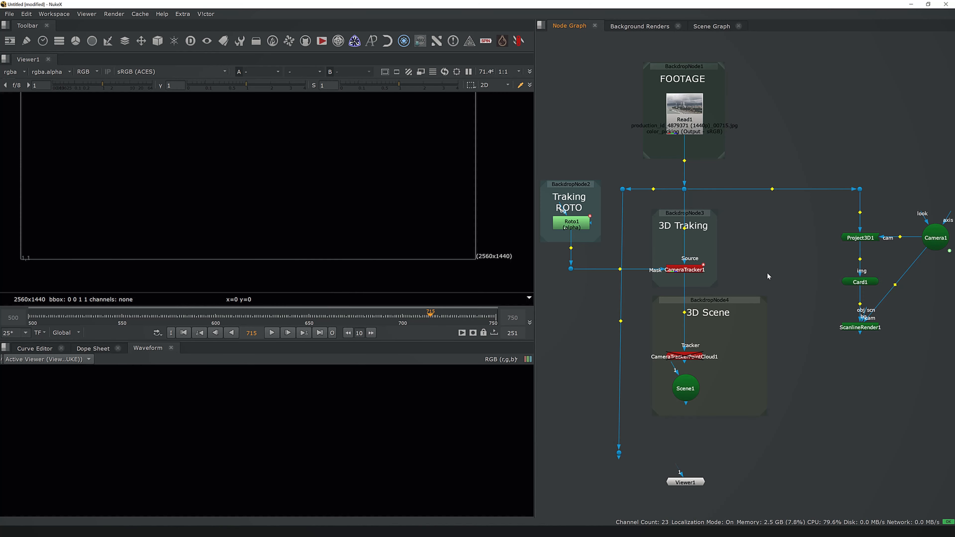
Insert a Dot into the Camera1–ScanlineRender1 connection and place it directly below Camera1, level with ScanlineRender1.
middle_drag(876, 296, 797, 323)
ctrl+click(813, 312)
drag(815, 313, 863, 355)
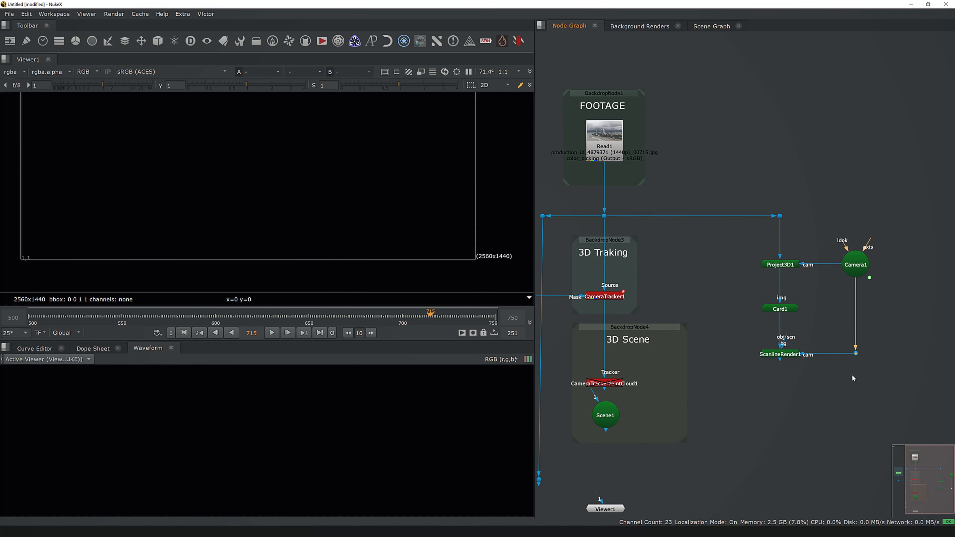
click(788, 354)
middle_drag(779, 384, 880, 354)
middle_drag(842, 382, 744, 383)
View ScanlineRender1's output and set Card1's render mode to textured+wireframe.
click(773, 332)
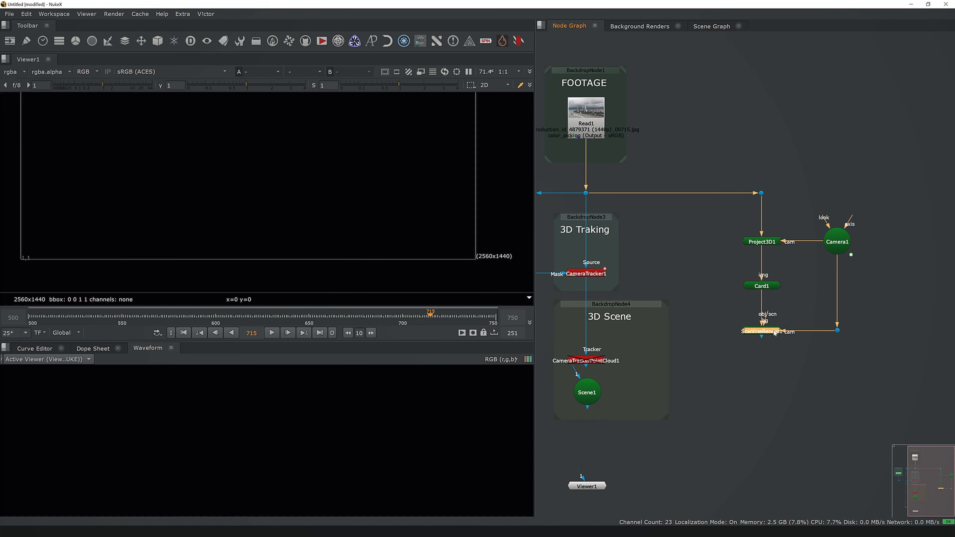
key(1)
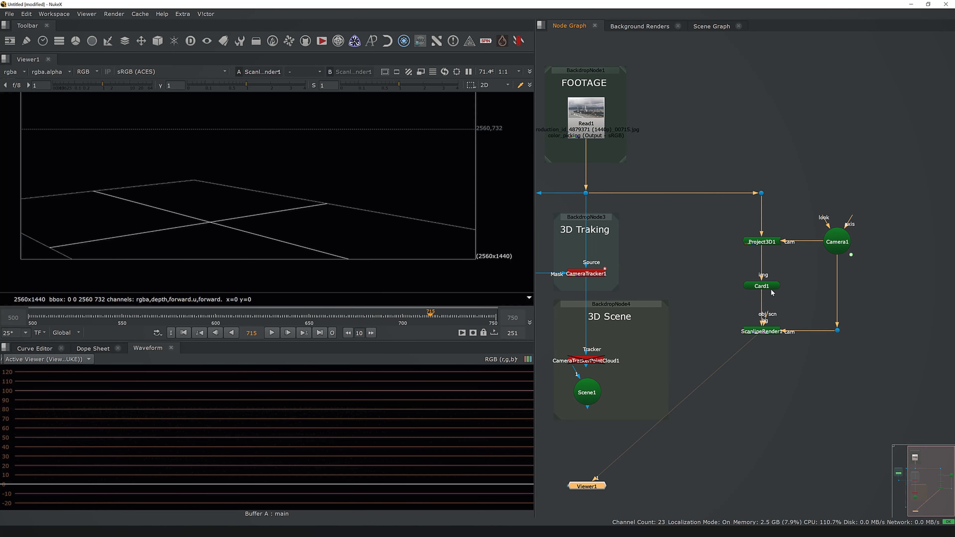
middle_drag(772, 292, 773, 304)
double_click(773, 303)
click(577, 209)
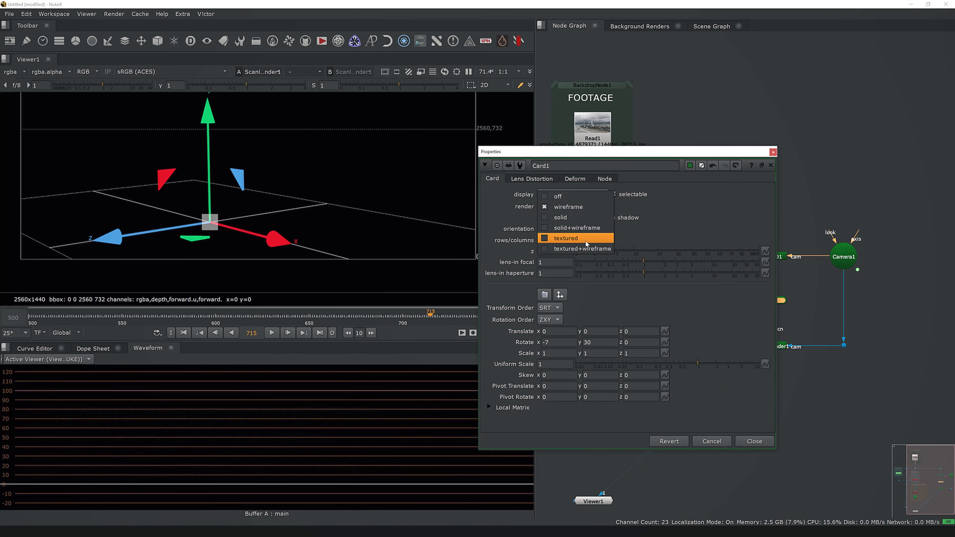
click(596, 249)
click(750, 441)
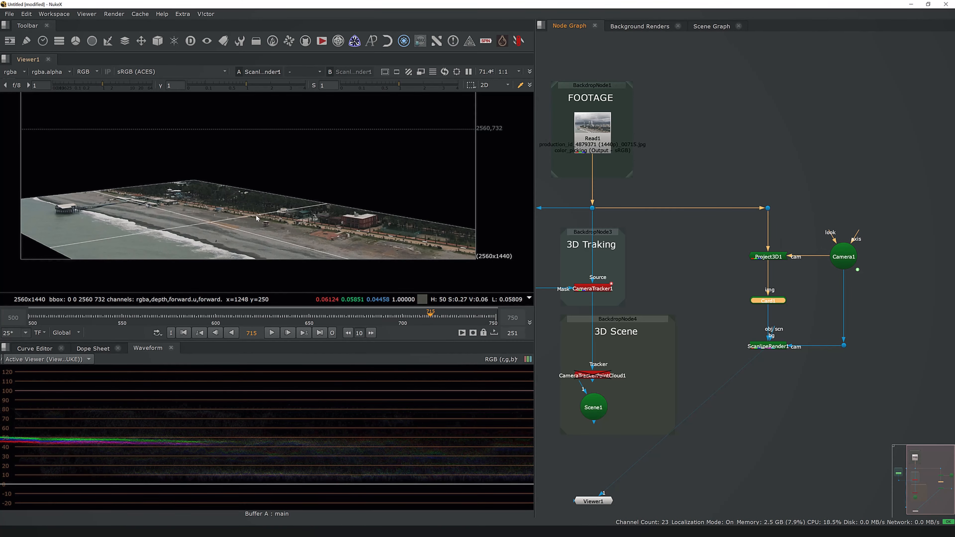
Set ScanlineRender1's projection mode to uv and fit the whole frame in the viewer.
double_click(774, 348)
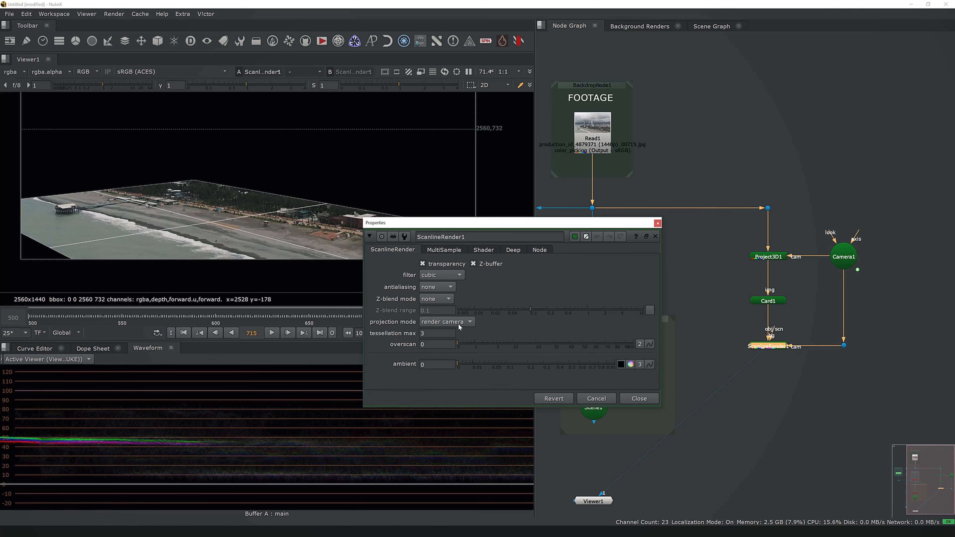
click(445, 321)
click(447, 305)
click(639, 399)
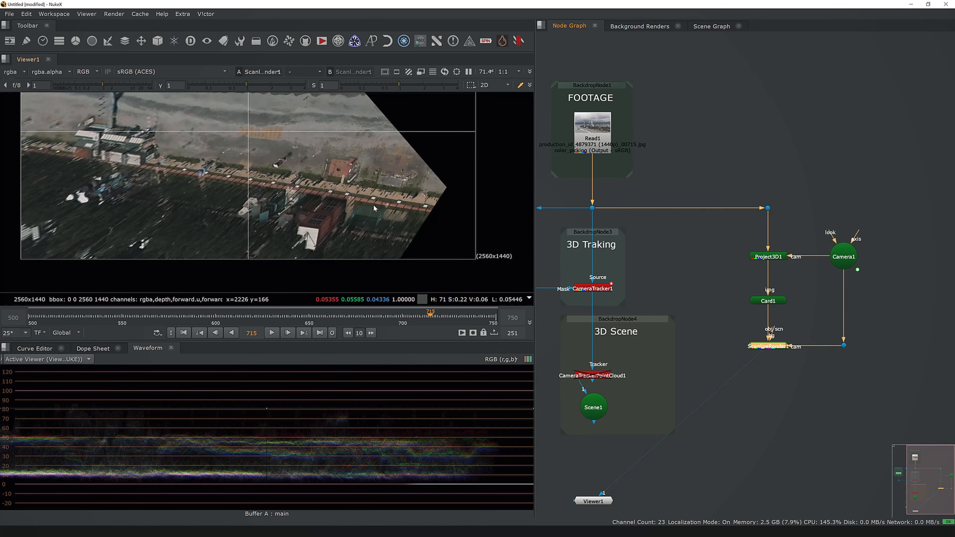
scroll(374, 208, down, 5)
click(872, 296)
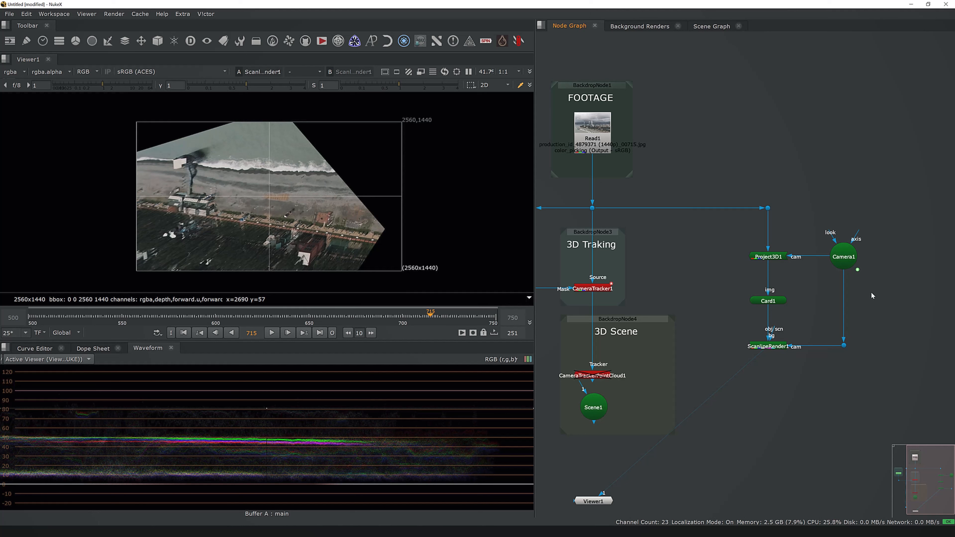
Duplicate Card1, ScanlineRender1 and the camera Dot below the originals, feeding the new card from ScanlineRender1 and the new Dot from Camera1.
drag(872, 294, 735, 364)
key(alt+c)
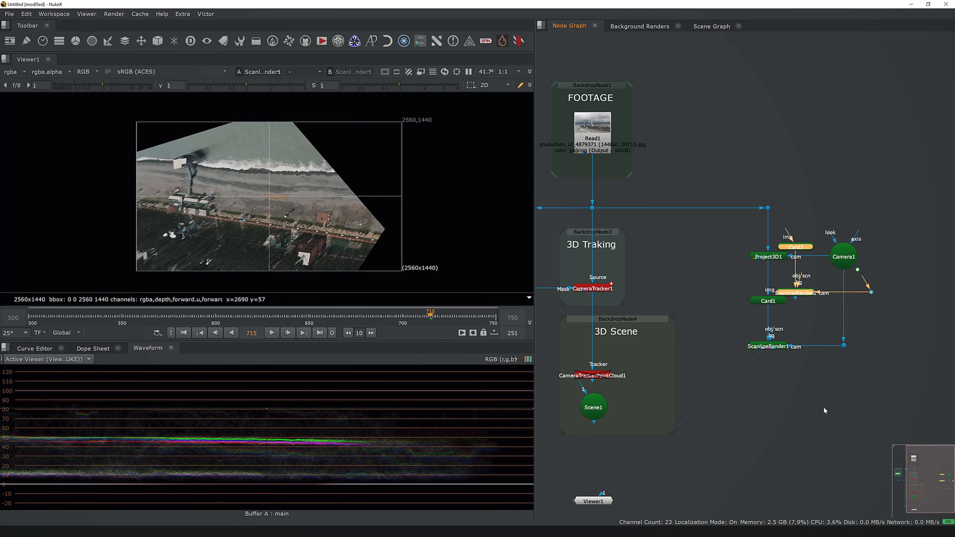
drag(800, 293, 775, 436)
click(802, 379)
drag(759, 375, 777, 354)
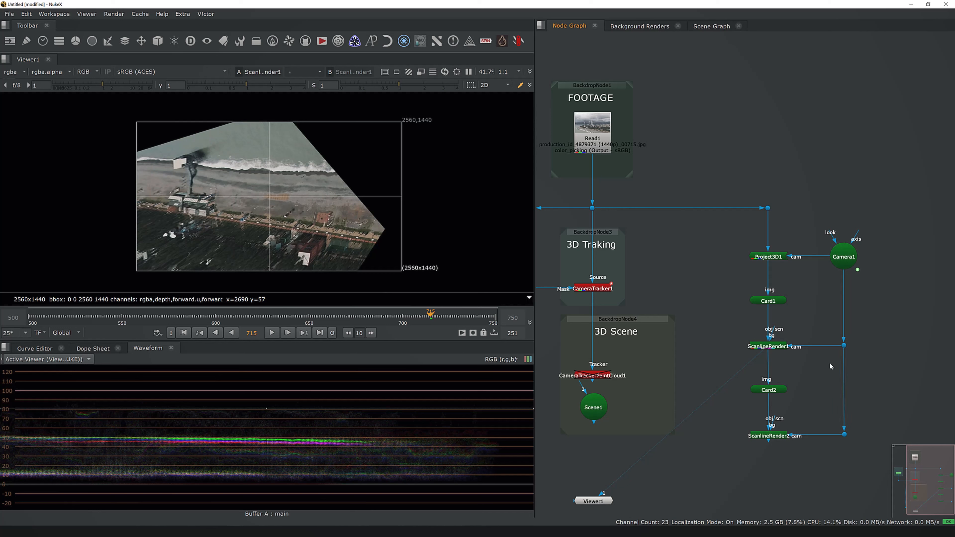
View ScanlineRender2 and set its projection mode to render camera.
click(776, 438)
key(1)
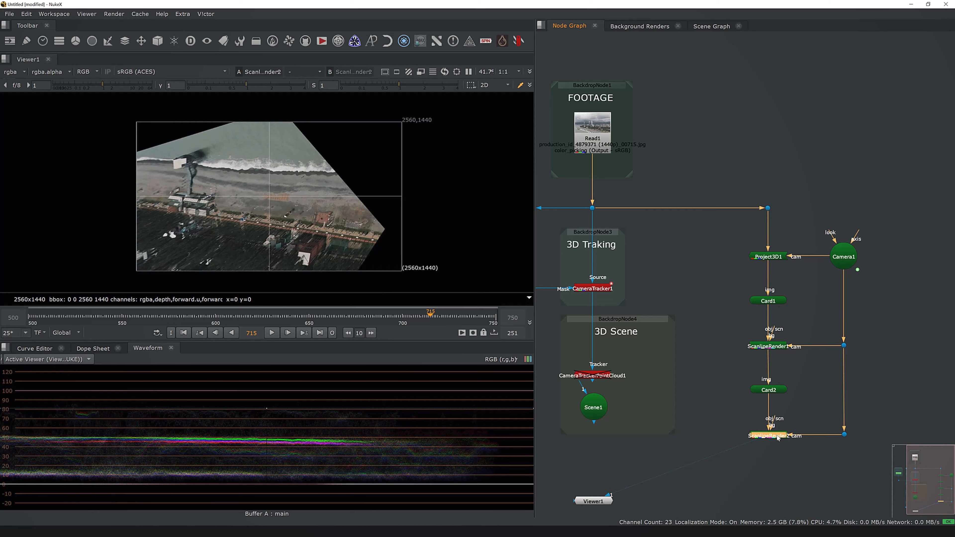
key(Return)
click(523, 450)
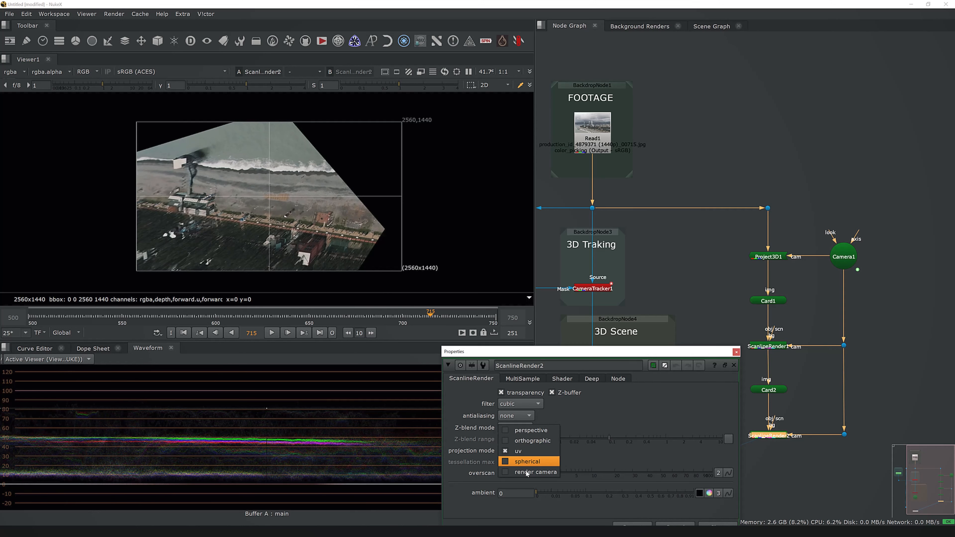
click(527, 472)
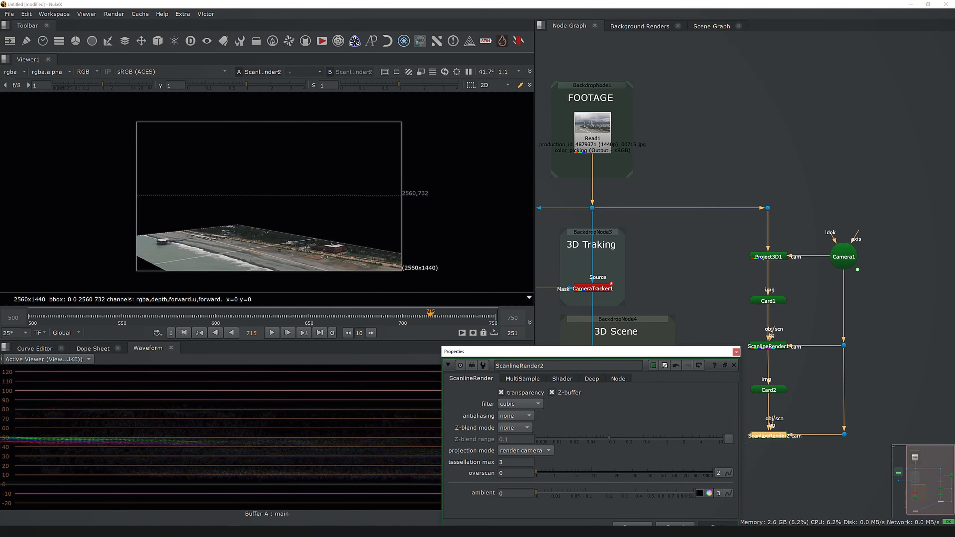
click(736, 352)
Move Scene1 to the right inside the 3D Scene backdrop and shift Viewer1 further down.
middle_drag(772, 455, 774, 415)
drag(598, 369, 651, 363)
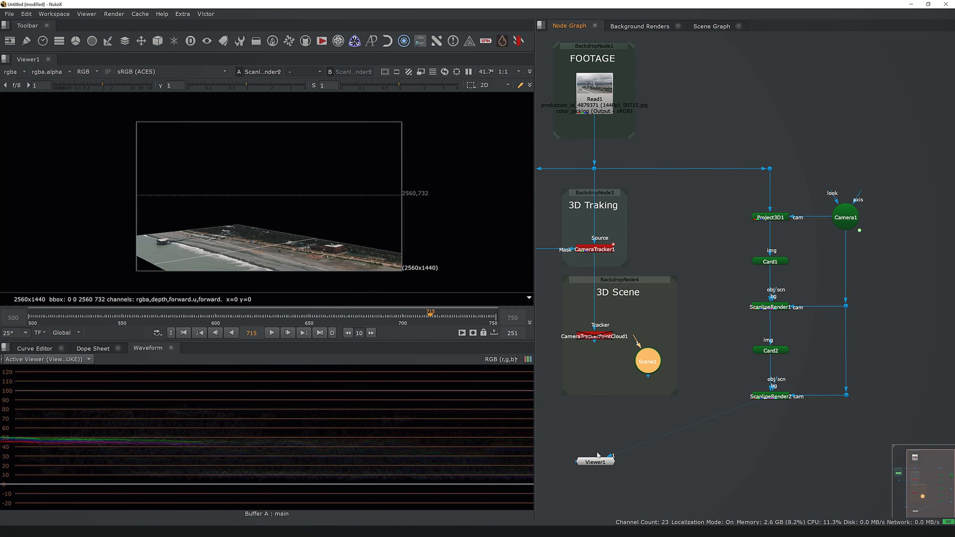
middle_drag(588, 427, 665, 415)
click(665, 417)
drag(673, 452, 677, 486)
middle_drag(809, 445, 740, 423)
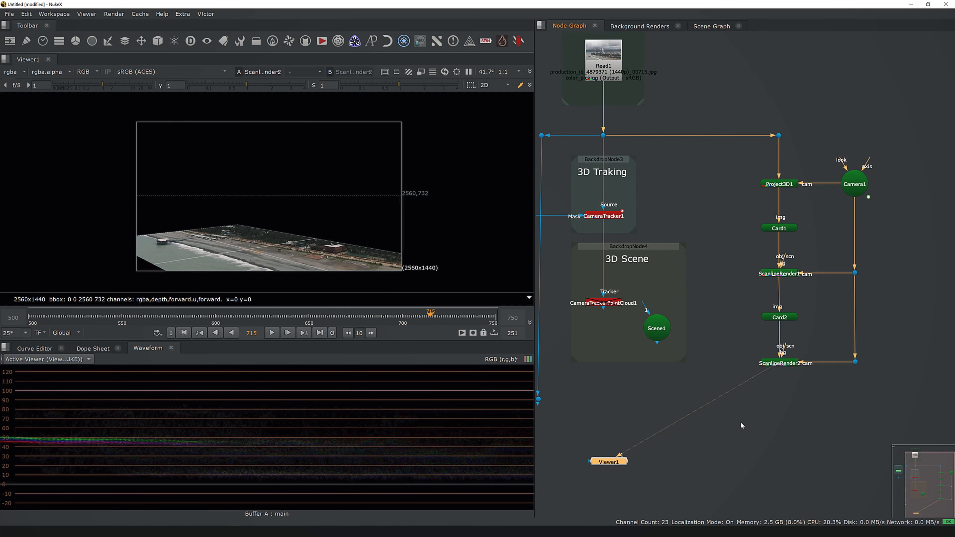
Add a Merge node with ScanlineRender2 as input A and the original footage branch as input B.
key(m)
drag(695, 356, 454, 381)
drag(773, 433, 673, 428)
middle_drag(678, 429, 770, 418)
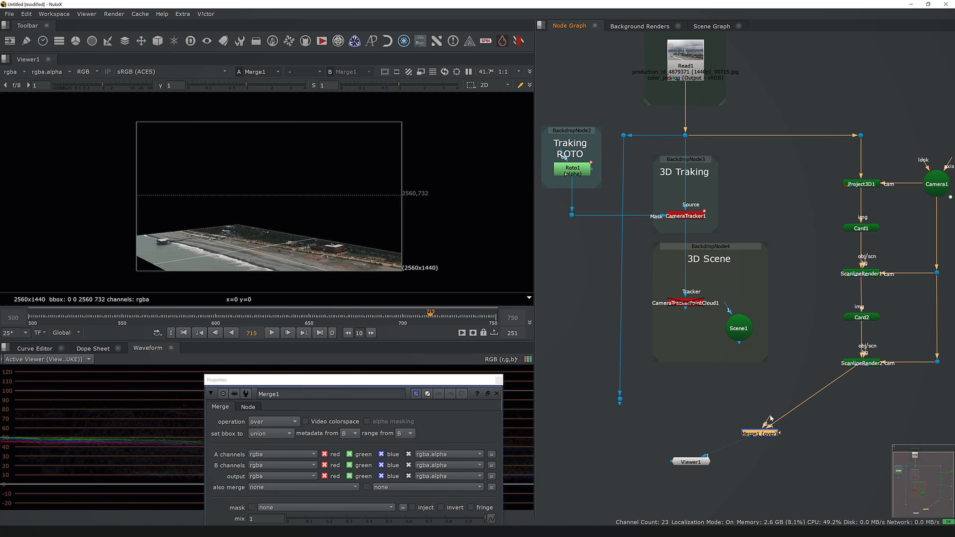
drag(730, 382, 620, 400)
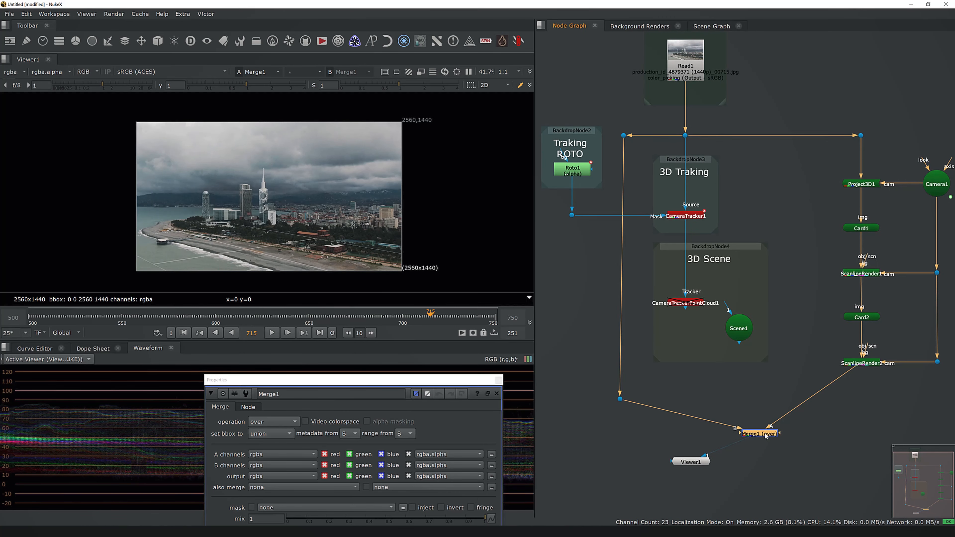
Align Merge1 directly below ScanlineRender2 and place Viewer1 directly beneath Merge1.
drag(763, 433, 867, 405)
middle_drag(850, 435, 802, 431)
drag(648, 462, 816, 438)
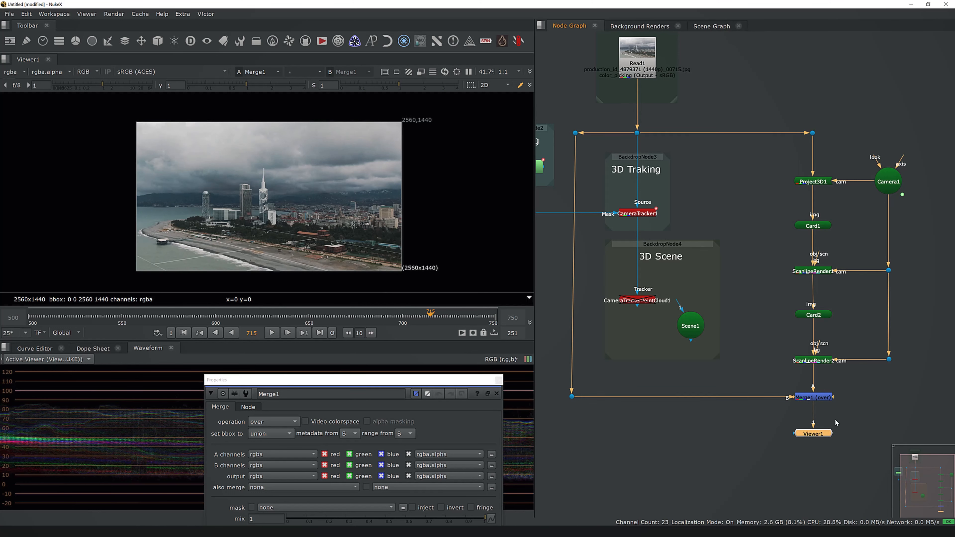
Make room between ScanlineRender1 and Card2 by moving Card1 and ScanlineRender1 up and Card2 down, and close Merge1's properties.
middle_drag(900, 385, 811, 395)
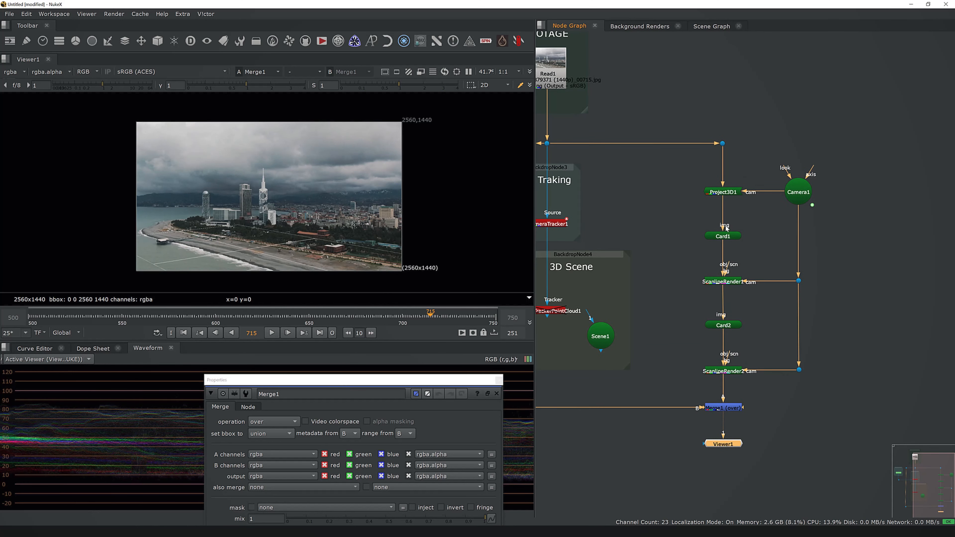
drag(724, 235, 723, 220)
mouse_move(833, 259)
mouse_down()
mouse_move(722, 293)
mouse_move(722, 252)
mouse_up()
click(732, 326)
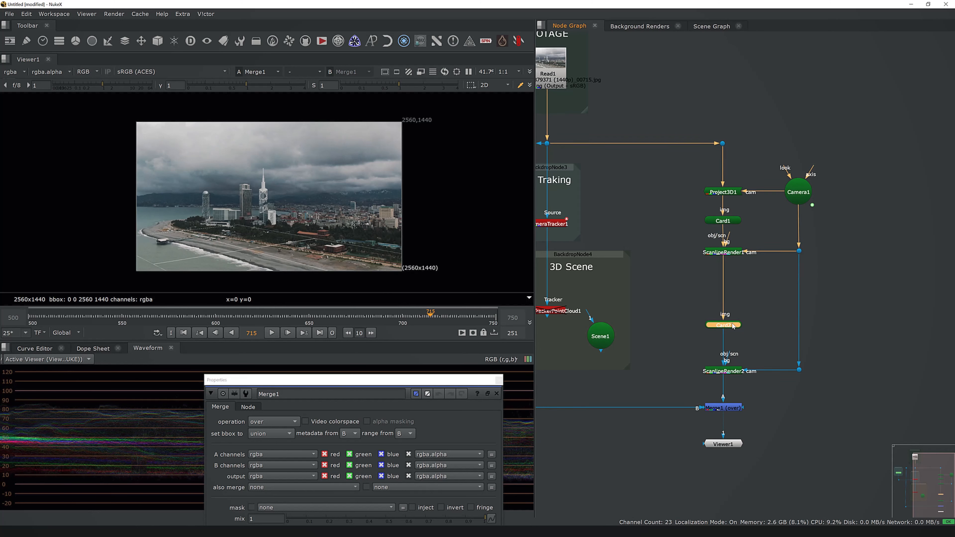
drag(732, 326, 734, 338)
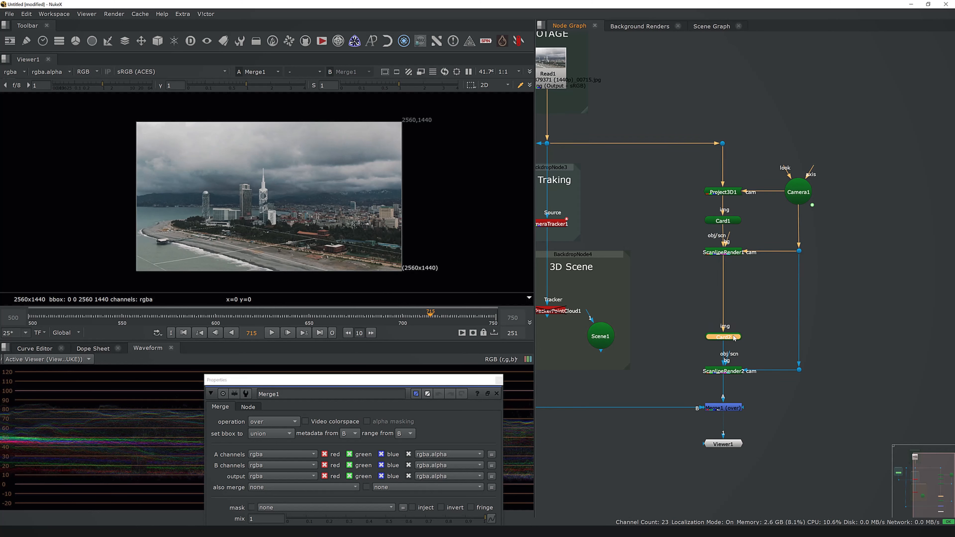
drag(410, 380, 380, 269)
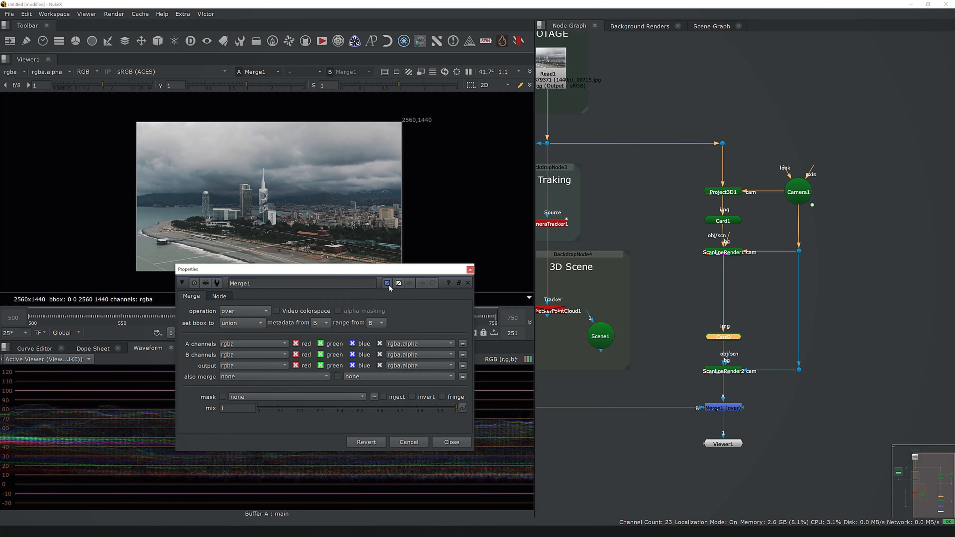
click(451, 442)
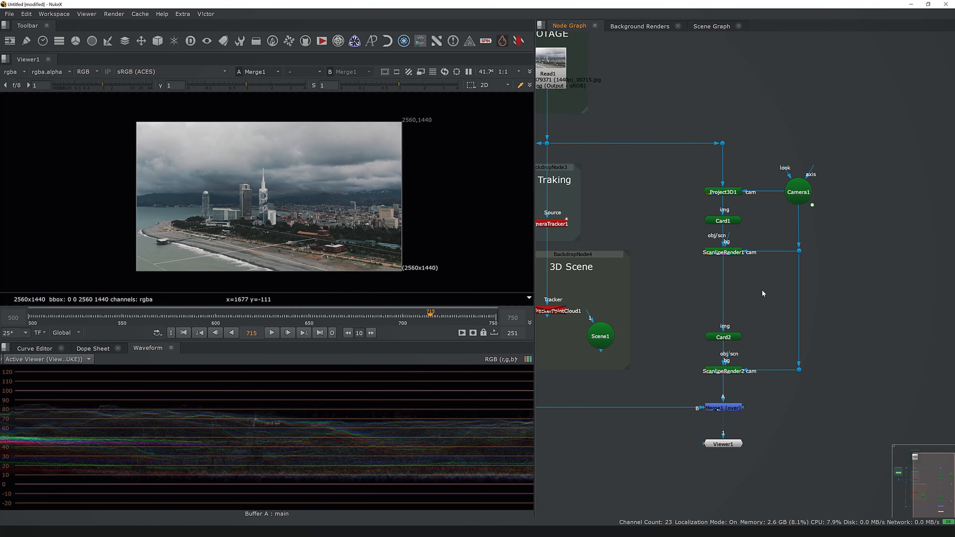
Create a RotoPaint node, go to frame 600, and insert the node between ScanlineRender1 and Card2.
key(p)
drag(656, 192, 443, 292)
drag(282, 295, 290, 396)
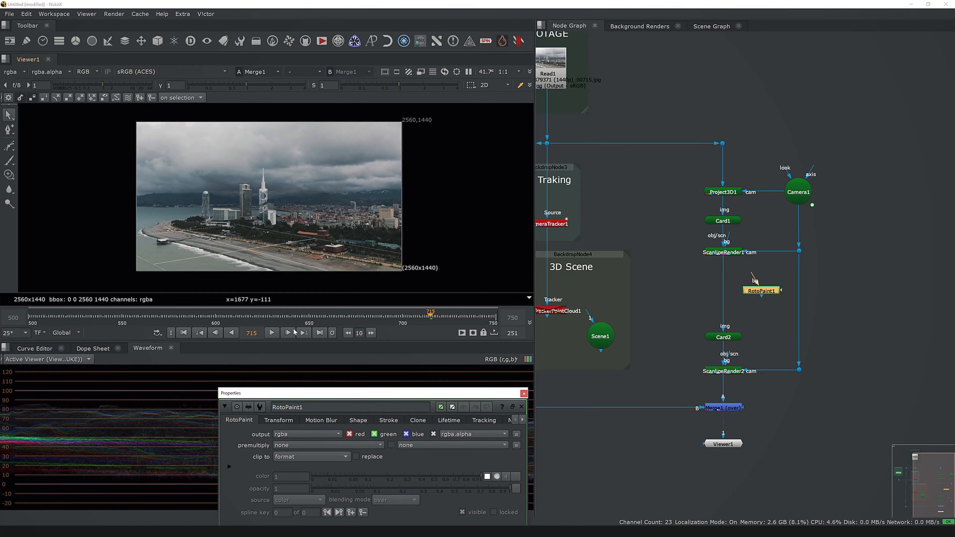
click(190, 334)
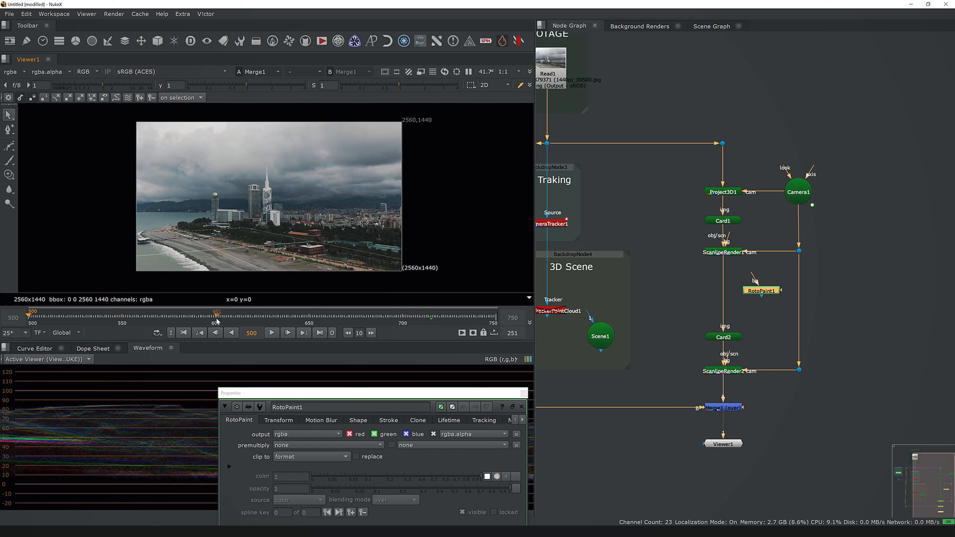
click(222, 322)
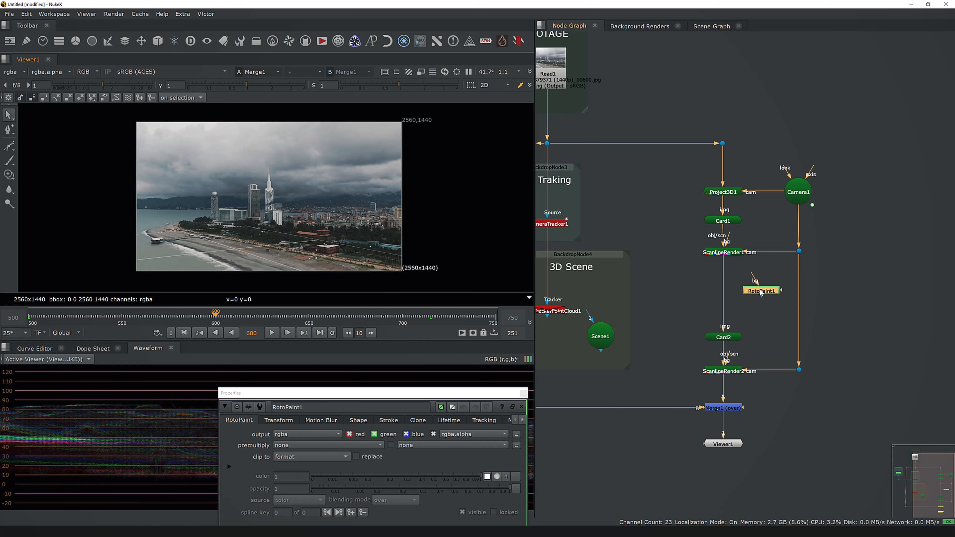
drag(762, 292, 730, 279)
click(736, 289)
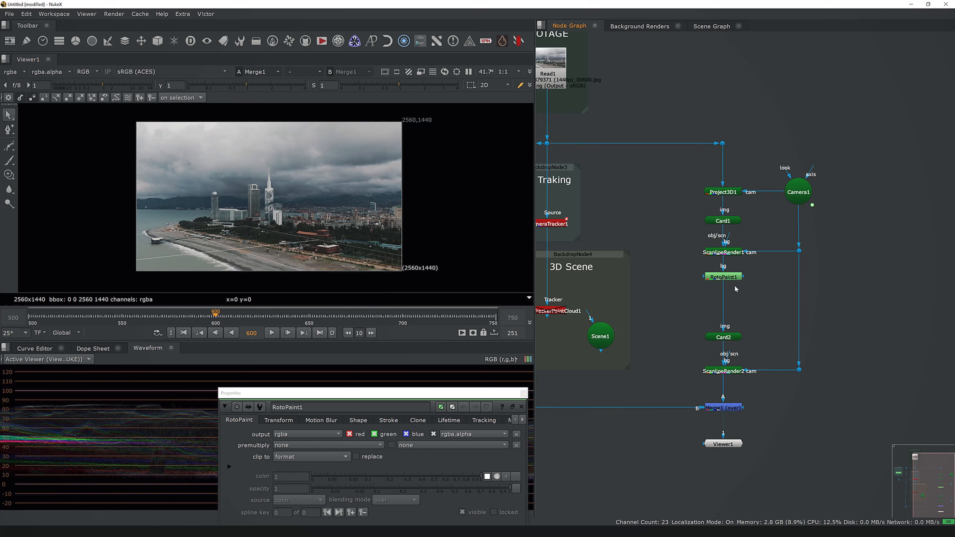
Add a FrameHold set to frame 600 after RotoPaint1 and view its output.
click(717, 278)
key(Tab)
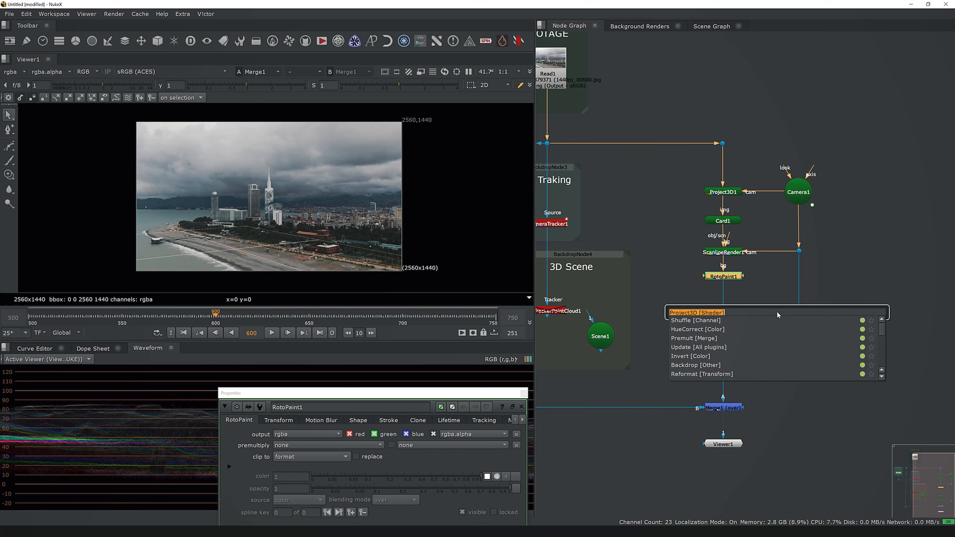
text(framehold)
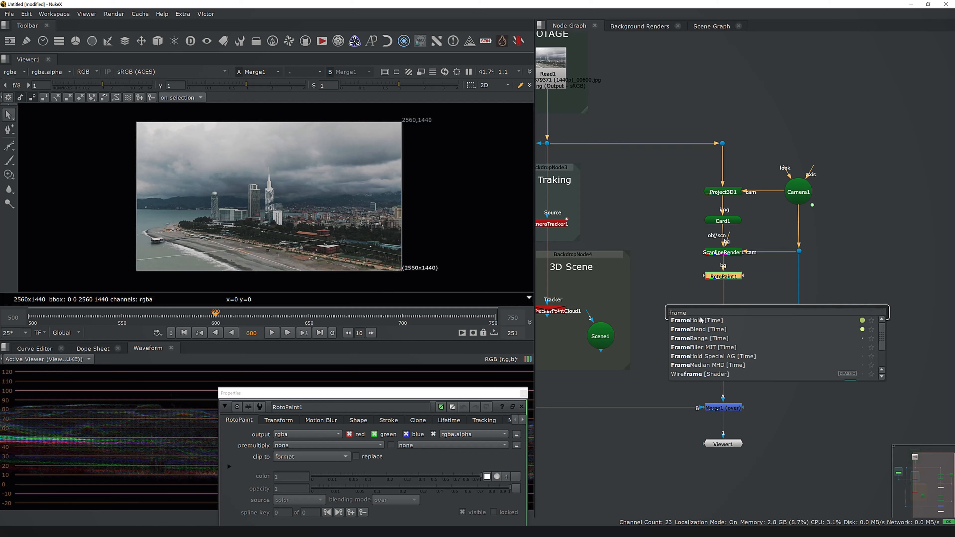
click(700, 323)
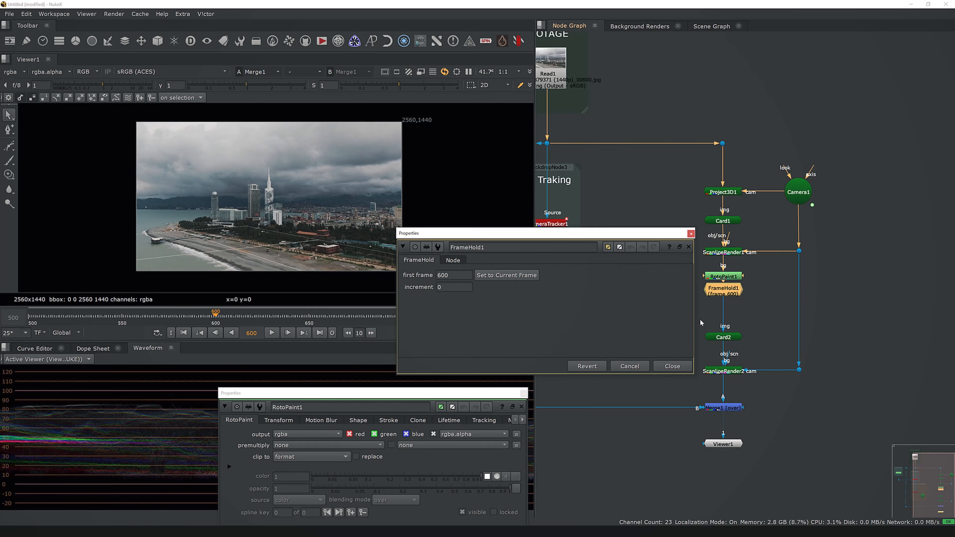
click(689, 364)
key(1)
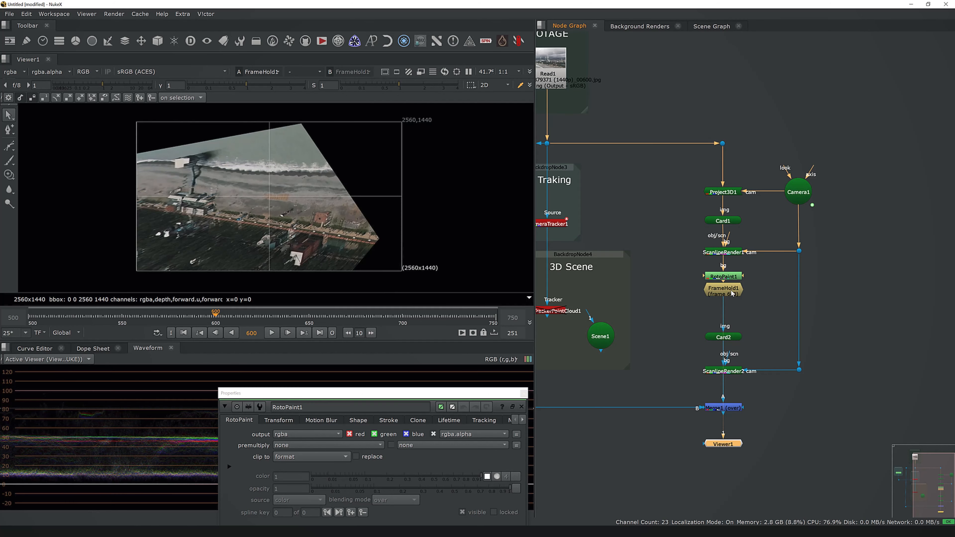
Separate RotoPaint1 from FrameHold1, move Viewer1 and RotoPaint1's properties window out of the way, and fit the UV image in the viewer.
drag(729, 279, 730, 276)
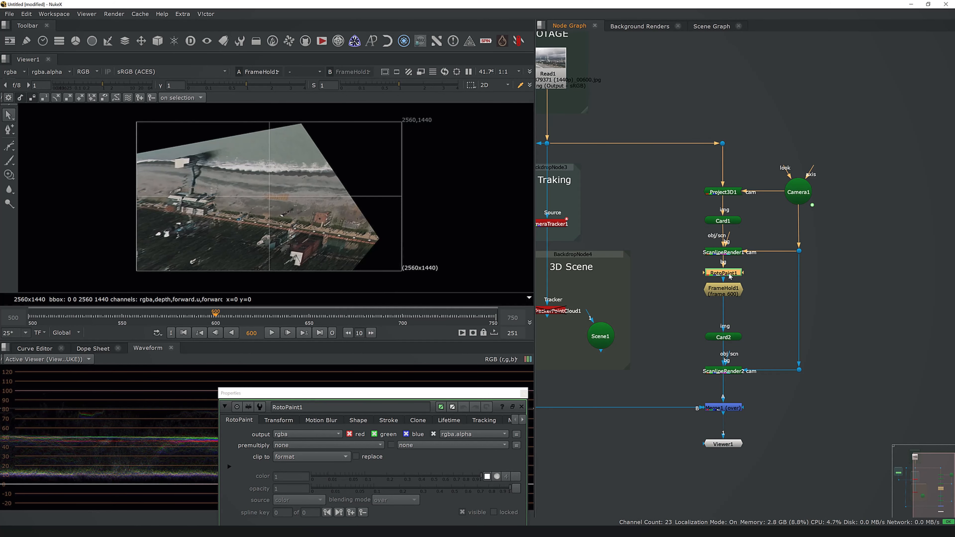
drag(717, 446, 653, 447)
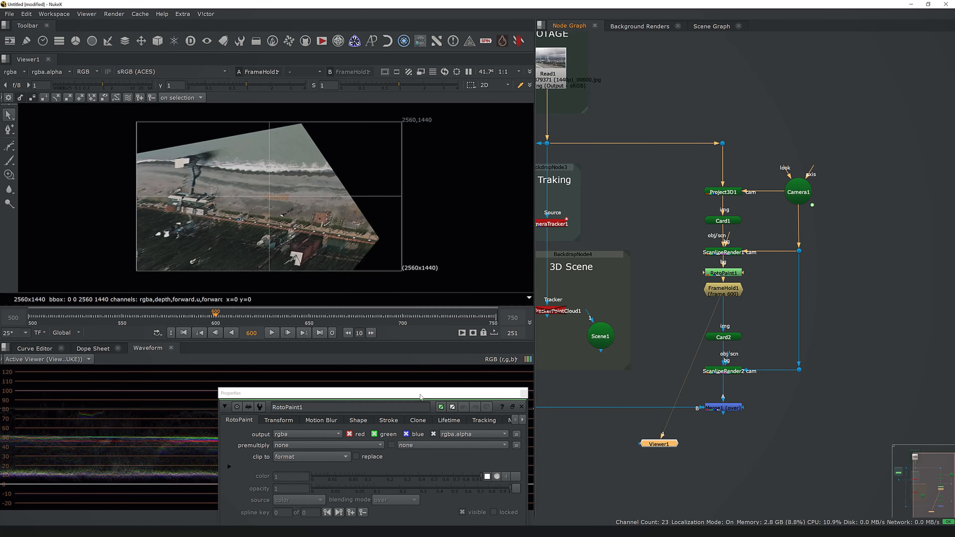
drag(421, 397, 290, 330)
key(space)
key(f)
key(space)
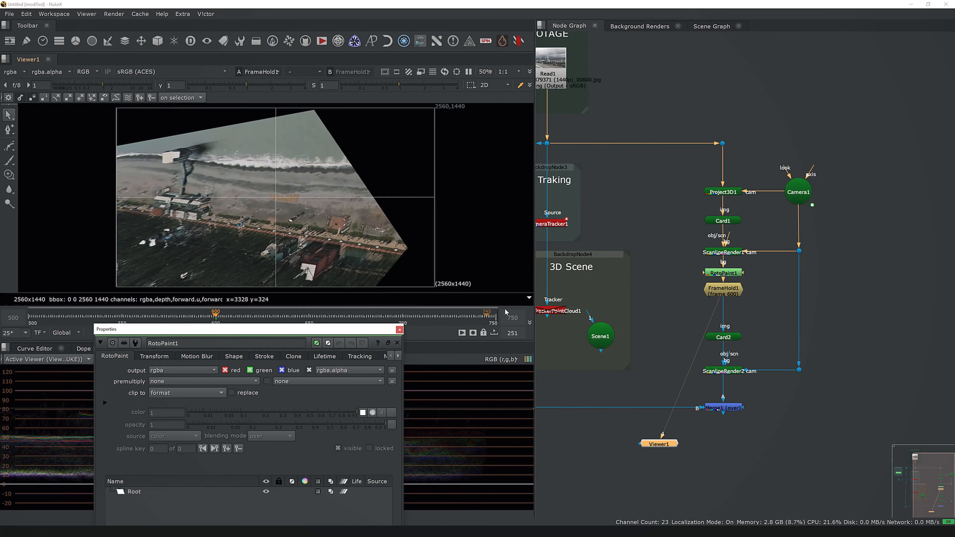
Set the render mode of both Card1 and Card2 to textured.
middle_drag(737, 255, 737, 274)
double_click(722, 239)
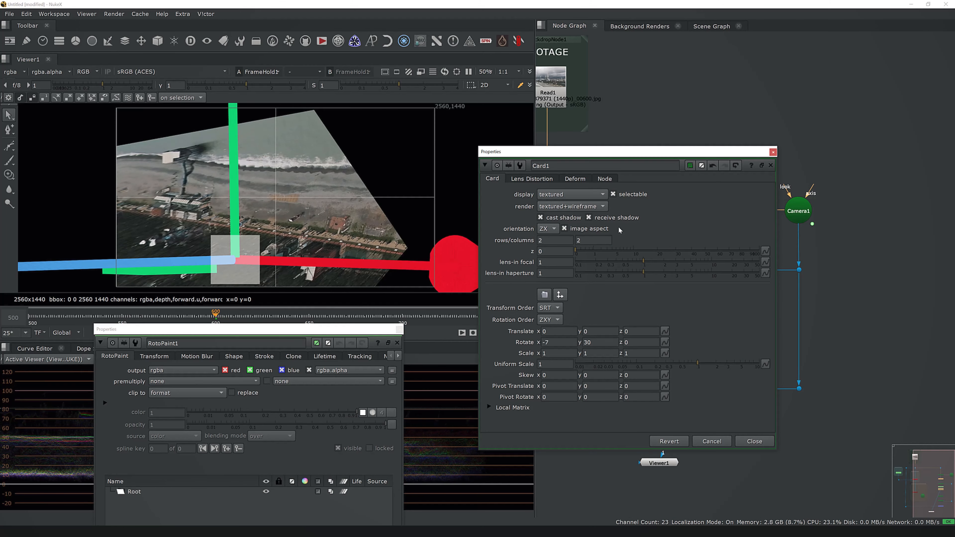
click(562, 207)
click(565, 197)
click(754, 441)
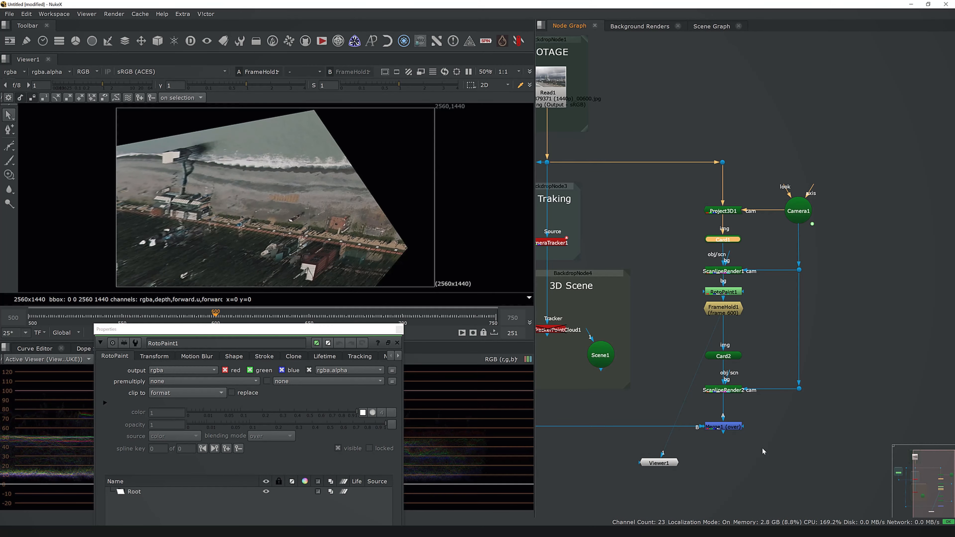
double_click(723, 356)
click(463, 292)
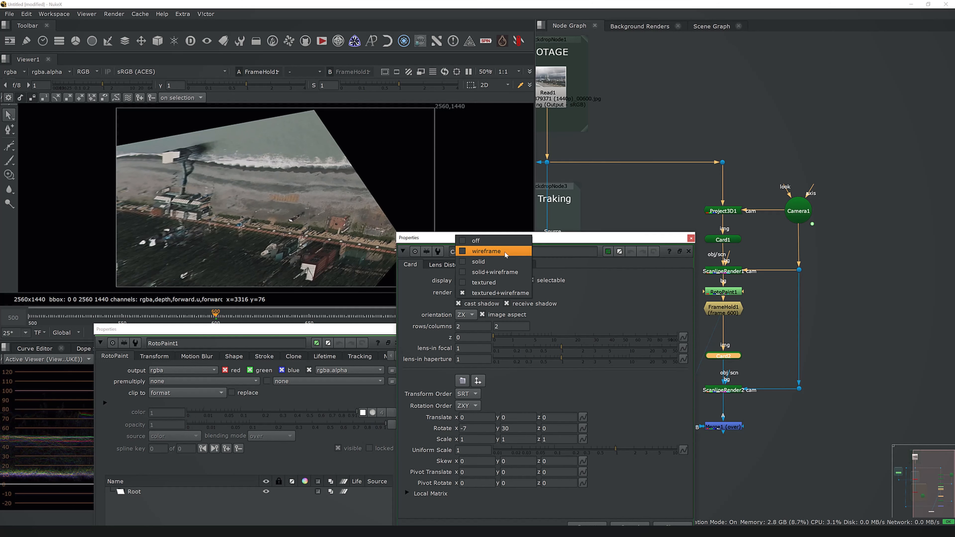
click(504, 283)
click(671, 524)
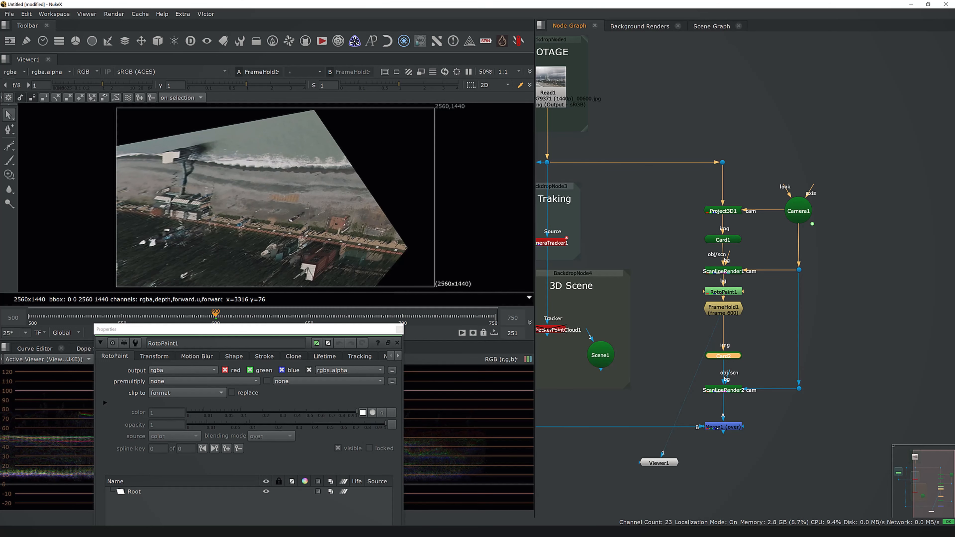
Maximize the viewer, move RotoPaint1's properties window clear of the image, and zoom in on the beach.
click(728, 314)
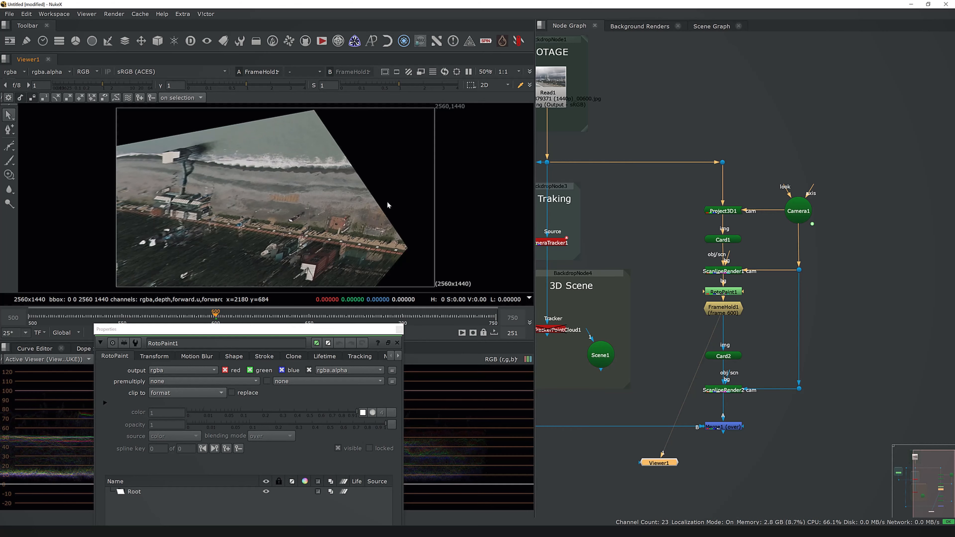
key(space)
drag(305, 330, 846, 136)
middle_drag(542, 215, 405, 210)
scroll(421, 264, up, 2)
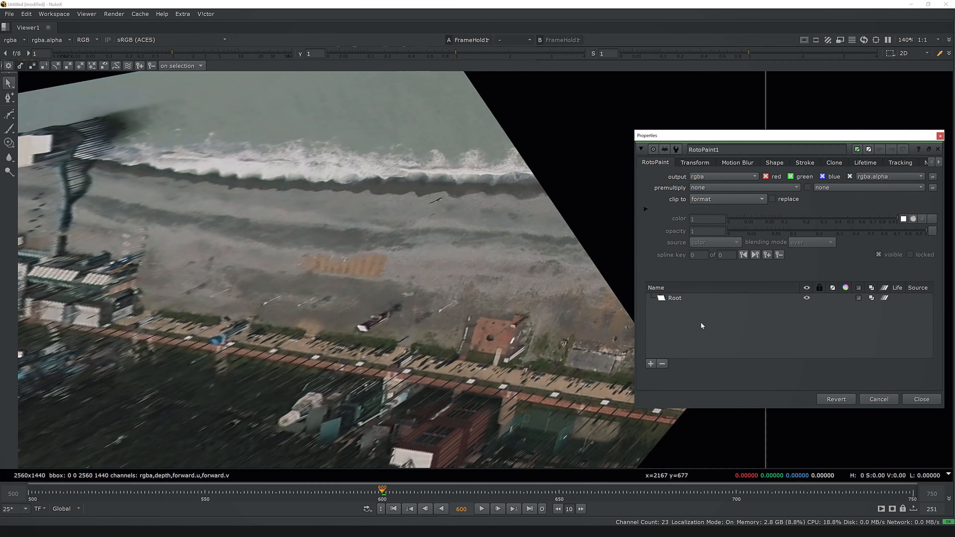
Paint out the orange patch in the middle of the beach using the Clone tool with brush size 108.5.
key(c)
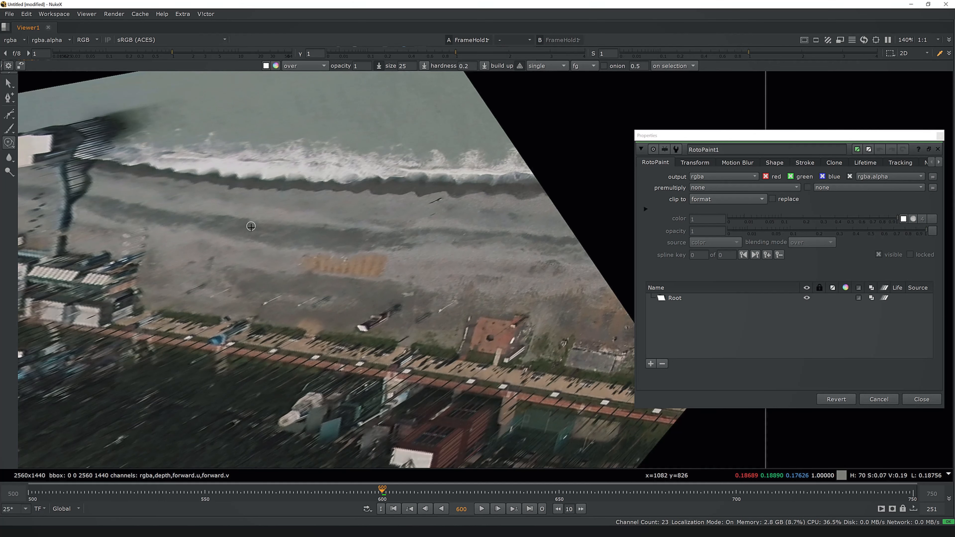
shift+drag(261, 221, 215, 226)
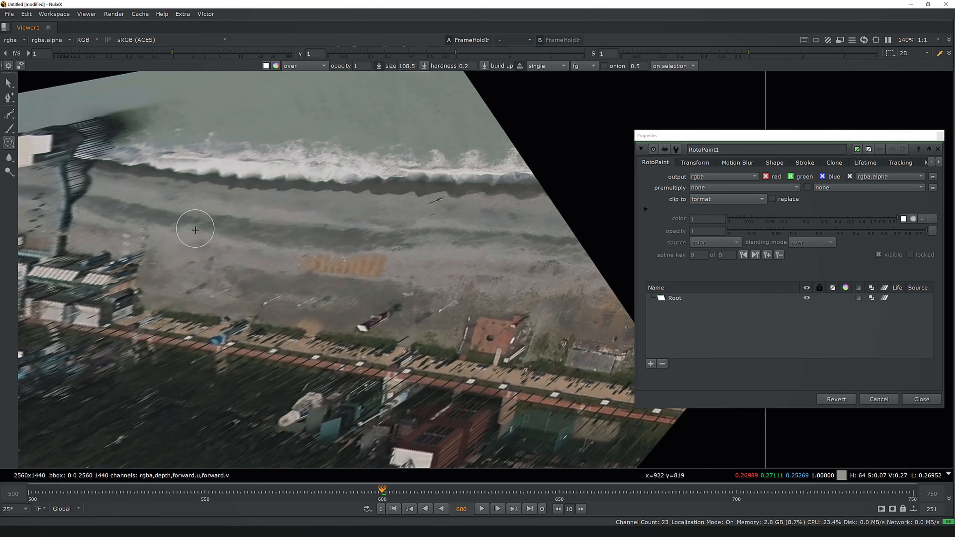
middle_drag(195, 230, 212, 243)
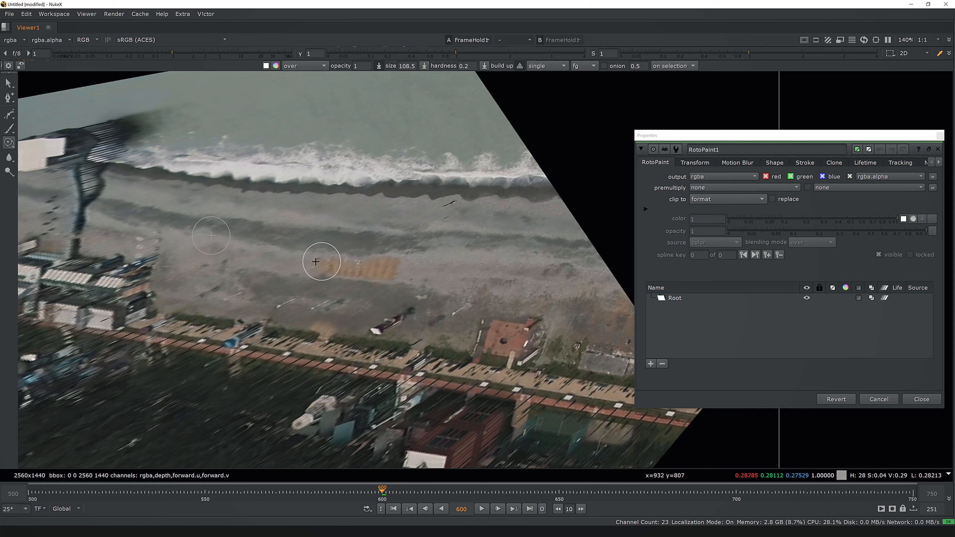
mouse_move(323, 263)
mouse_down()
mouse_move(378, 268)
mouse_move(365, 266)
mouse_up()
mouse_move(369, 265)
mouse_down()
mouse_move(383, 263)
mouse_move(384, 273)
mouse_move(340, 252)
mouse_move(408, 265)
mouse_move(400, 260)
mouse_up()
middle_drag(434, 275, 430, 274)
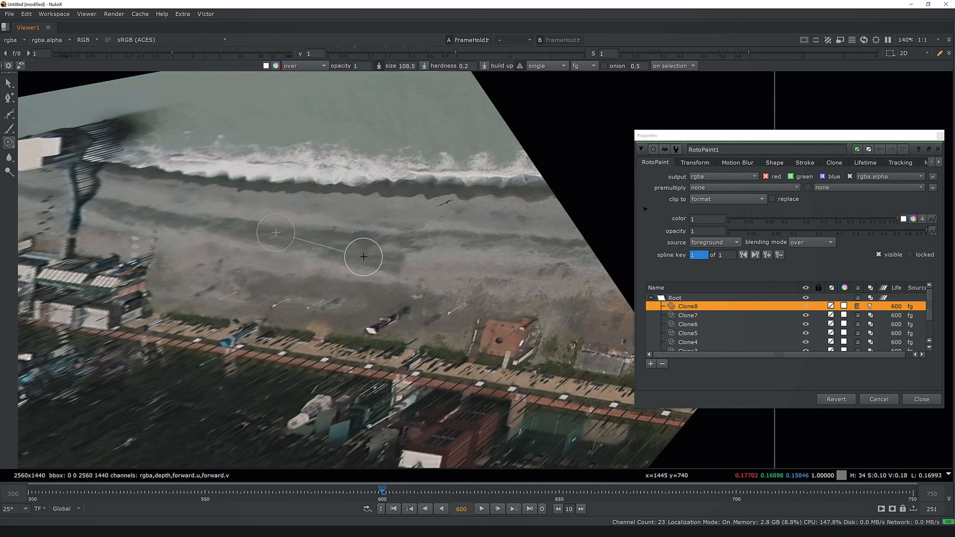
drag(363, 257, 398, 250)
Clone clean sand over the light streaks and debris along the lower beach, near the hedge above the promenade.
middle_drag(400, 292, 389, 274)
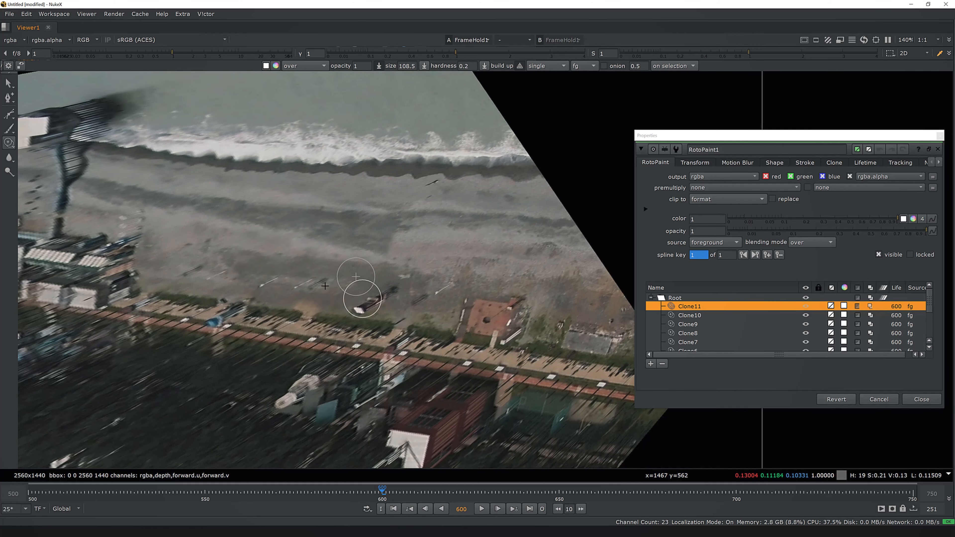
scroll(317, 288, up, 3)
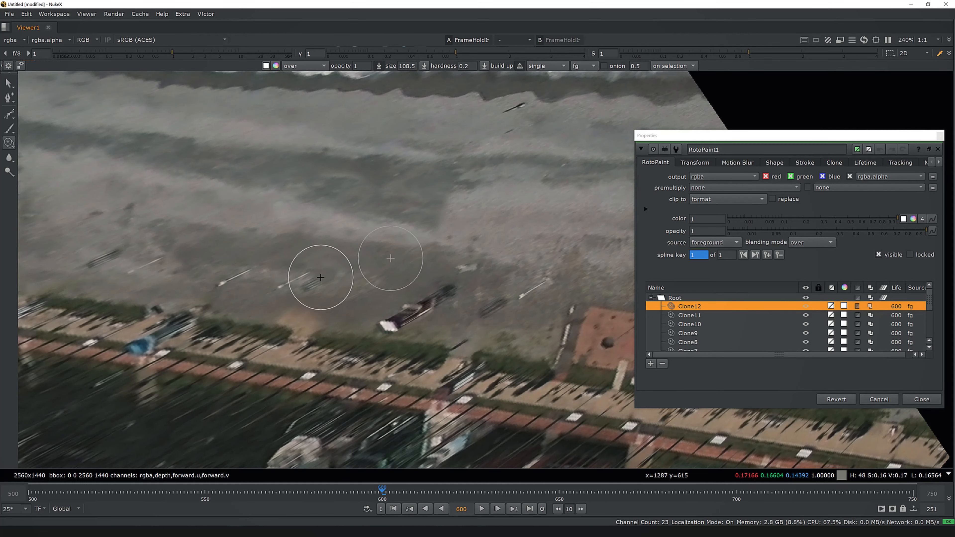
mouse_move(281, 288)
mouse_down()
mouse_move(241, 276)
mouse_move(225, 284)
mouse_up()
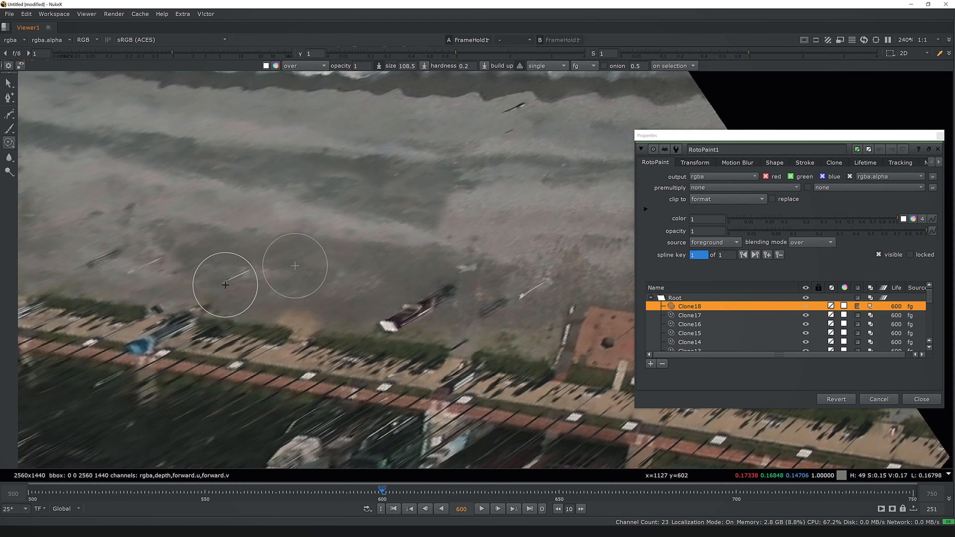
middle_drag(245, 274, 373, 290)
drag(373, 290, 343, 293)
middle_drag(343, 294, 391, 299)
drag(380, 294, 301, 282)
mouse_move(297, 286)
mouse_down()
mouse_move(339, 283)
mouse_move(280, 272)
mouse_move(253, 285)
mouse_move(293, 273)
mouse_up()
middle_drag(356, 275, 294, 271)
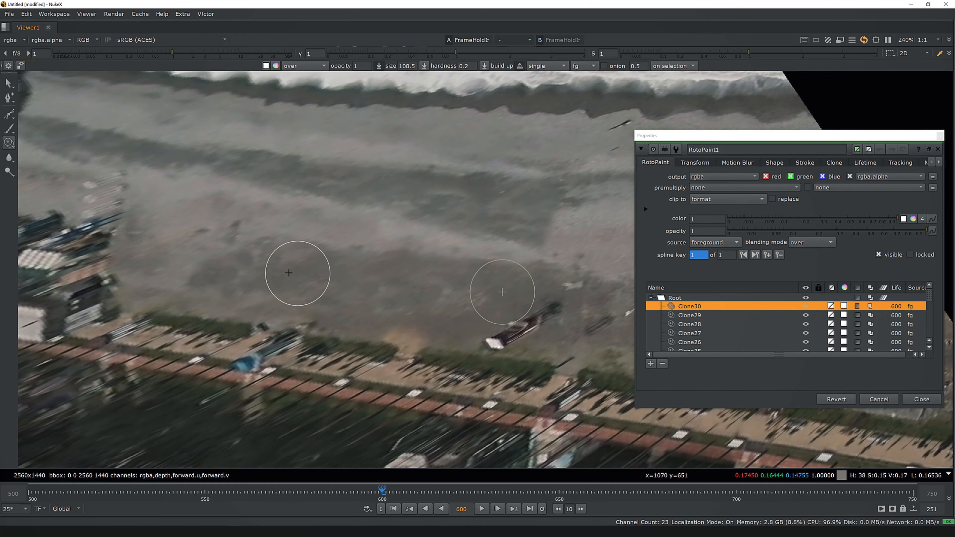
ctrl+drag(293, 271, 267, 274)
drag(263, 263, 259, 262)
drag(256, 265, 245, 273)
Clone neighbouring sand over the dark boat and its white tip lying beside the hedge.
middle_drag(354, 281, 181, 256)
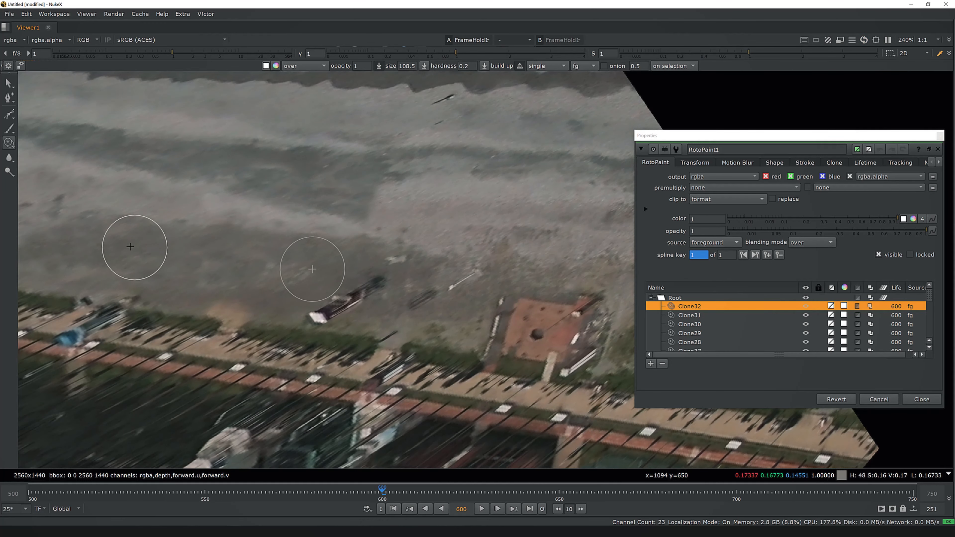
ctrl+drag(131, 247, 311, 272)
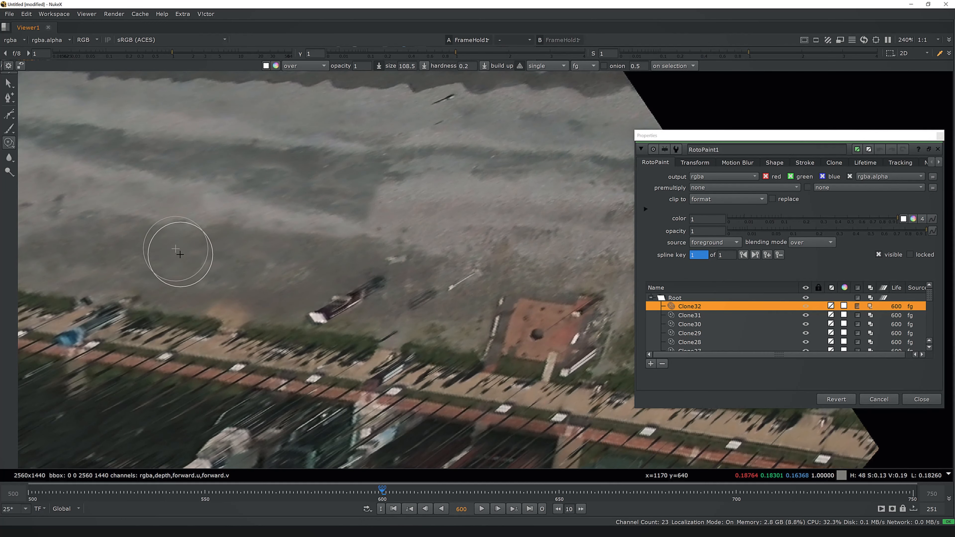
ctrl+drag(175, 248, 318, 281)
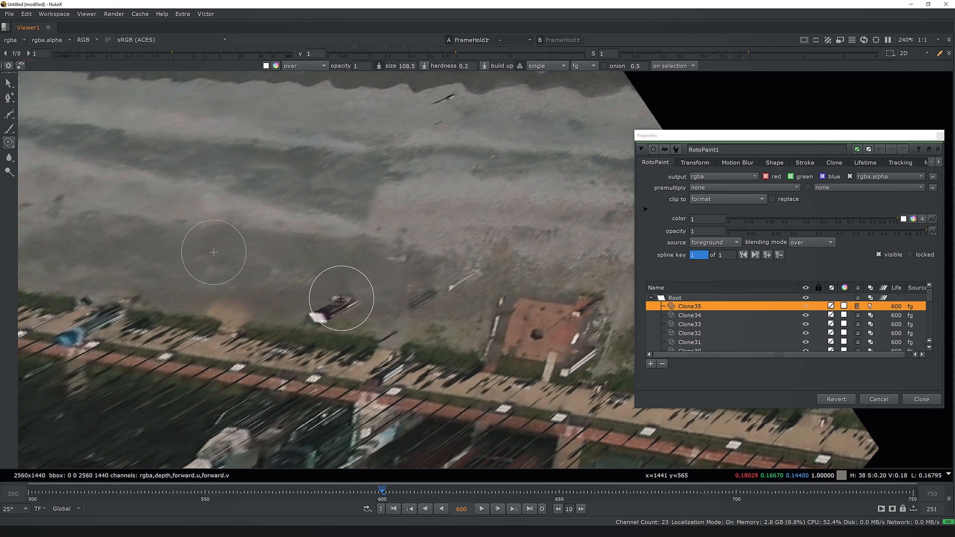
click(316, 313)
click(318, 318)
click(325, 320)
click(356, 297)
click(321, 326)
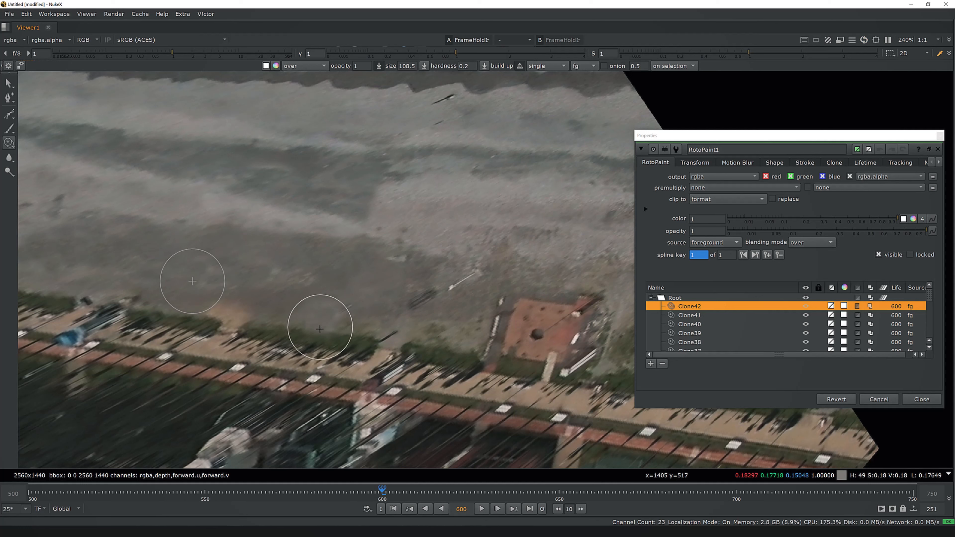
Resample nearby sand and hedge to retouch the cloned area and hedge edge where the boat lay.
ctrl+drag(315, 340, 330, 323)
click(310, 320)
click(325, 322)
click(344, 318)
click(334, 311)
click(311, 311)
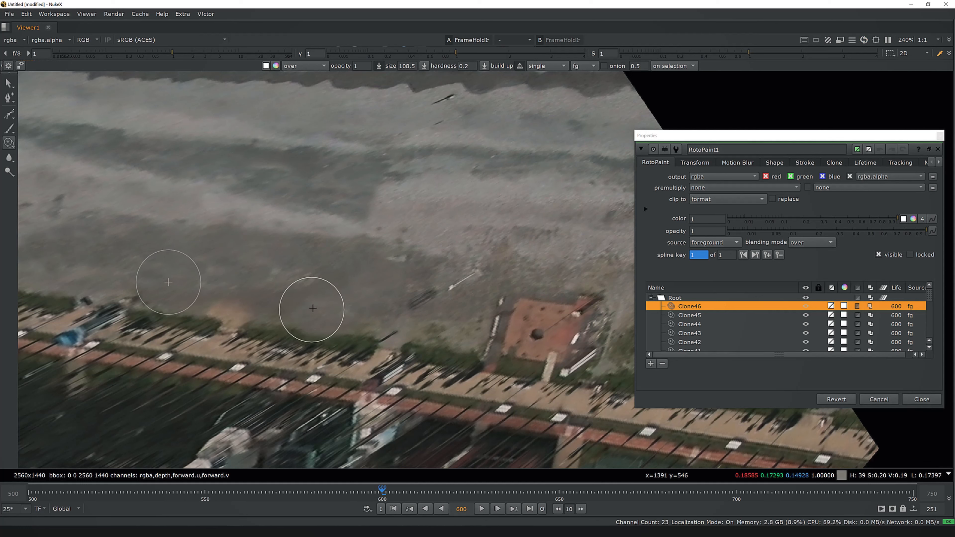
click(358, 306)
click(319, 316)
click(324, 338)
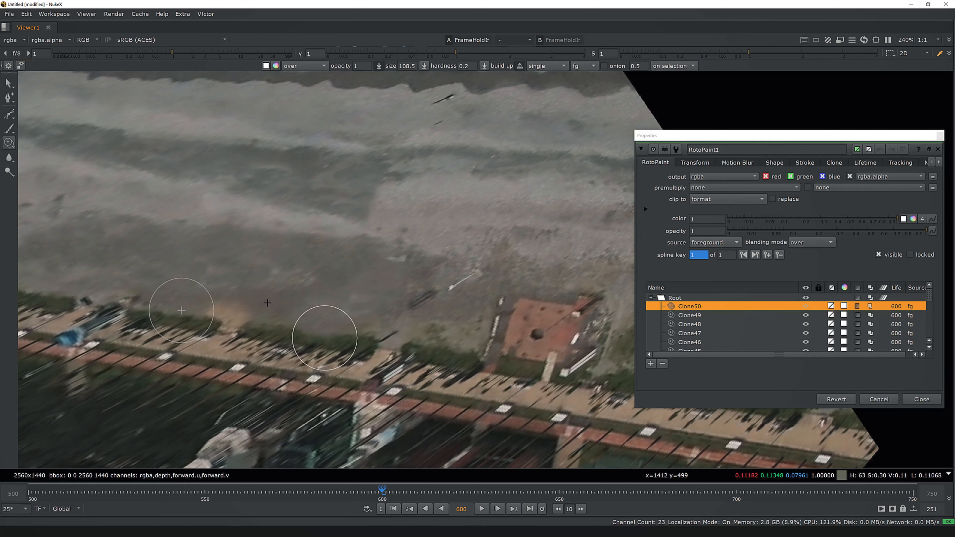
ctrl+drag(268, 303, 267, 317)
Clone sand over the dark mark and the white streak between the former boat spot and the red paved court.
middle_drag(373, 278, 324, 293)
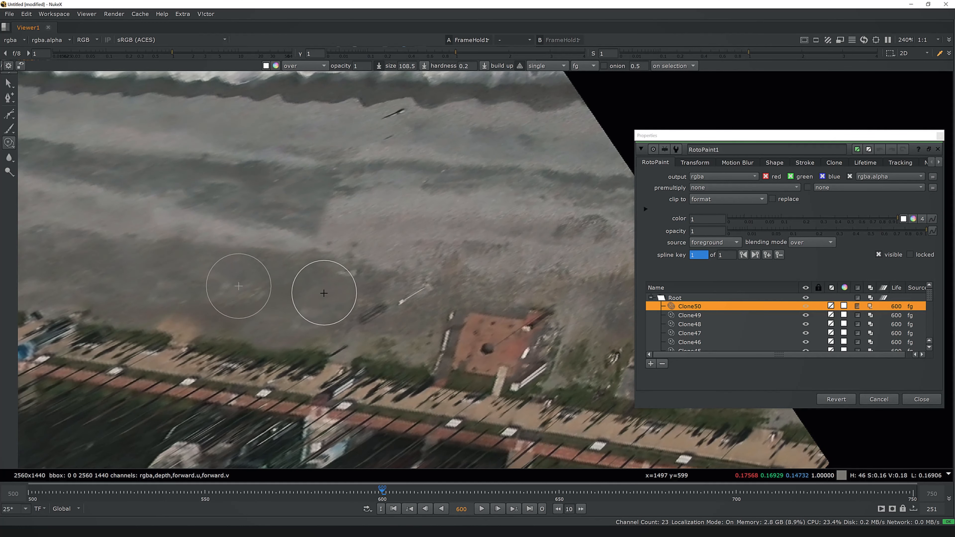
ctrl+drag(231, 287, 357, 285)
click(346, 273)
ctrl+drag(258, 291, 374, 309)
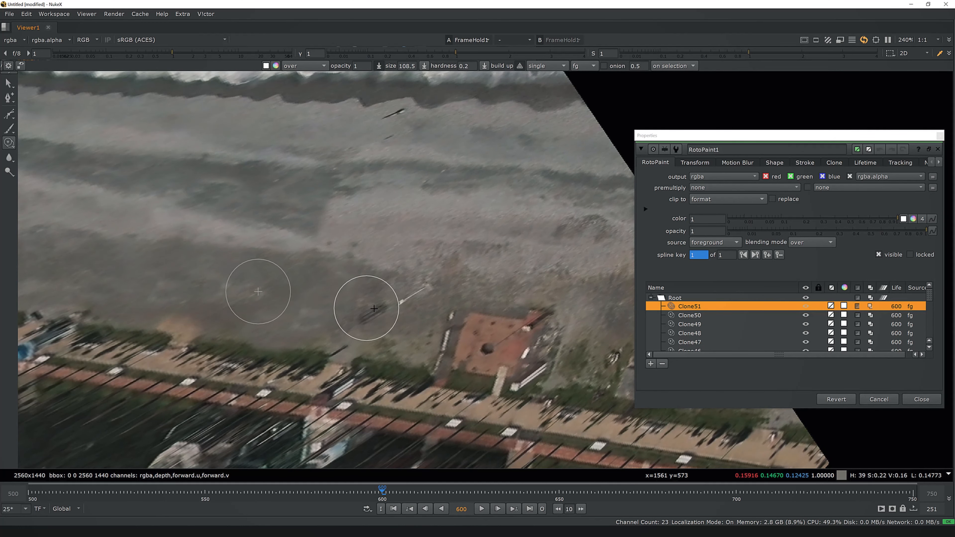
click(392, 301)
click(377, 313)
click(397, 306)
click(404, 300)
click(417, 292)
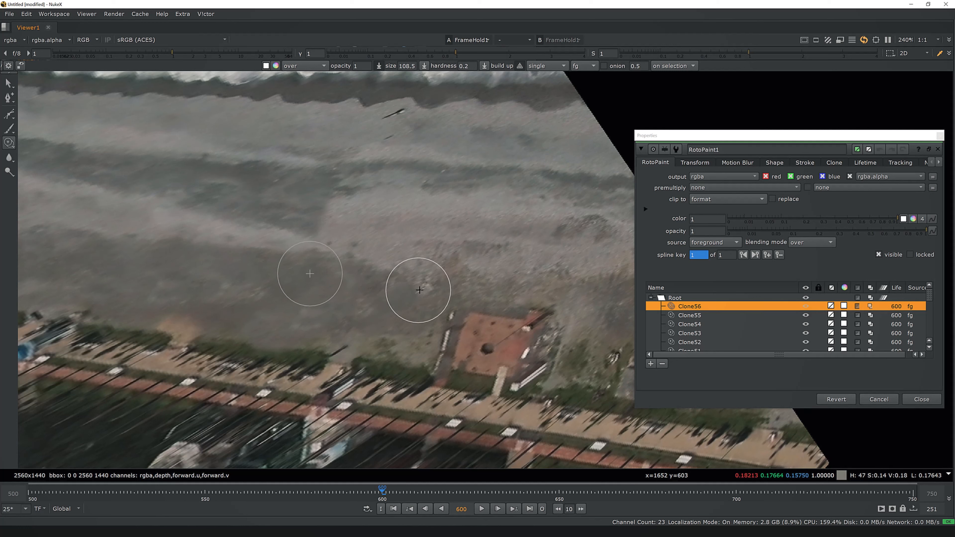
click(422, 289)
click(429, 288)
Clone sand over the edges and lower part of the red paved court, including the white items beside it.
mouse_move(453, 304)
ctrl+mouse_down()
mouse_move(463, 316)
mouse_move(458, 354)
mouse_move(471, 334)
ctrl+mouse_up()
click(452, 363)
click(444, 353)
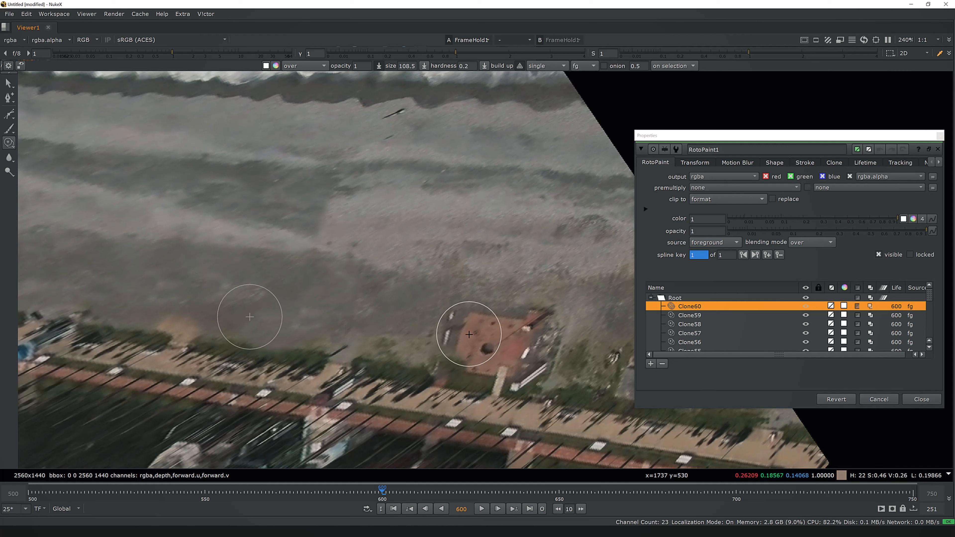
click(432, 360)
click(443, 360)
click(452, 357)
click(431, 344)
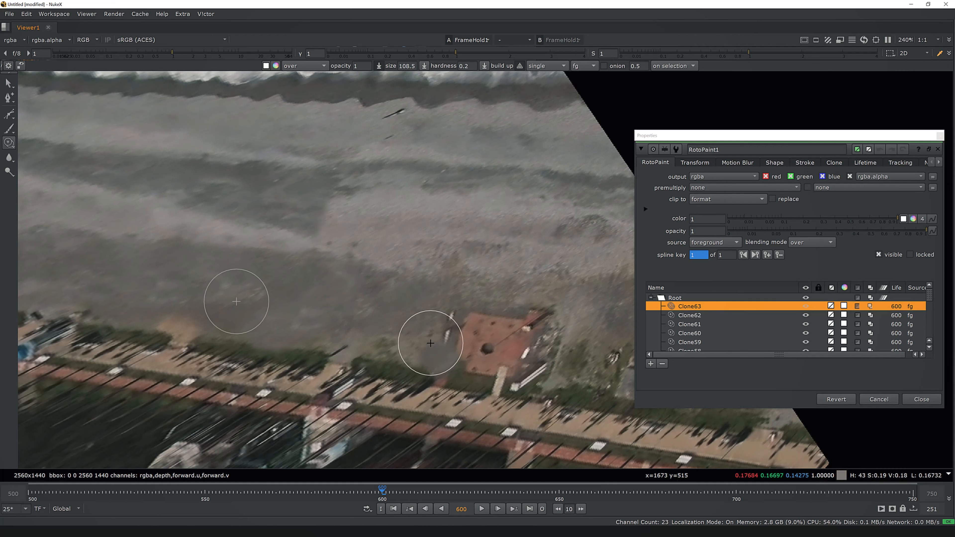
click(457, 351)
drag(466, 356, 500, 364)
click(539, 371)
click(548, 335)
click(542, 319)
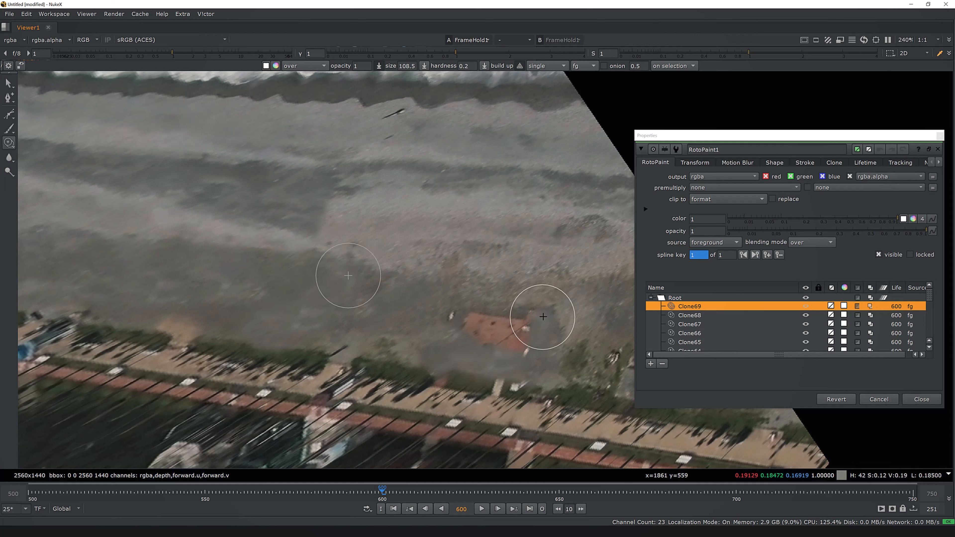
Clone sand over the remaining red paving and the leftover spots around the court.
click(540, 311)
click(517, 316)
click(523, 334)
click(508, 341)
click(480, 322)
click(469, 327)
click(484, 339)
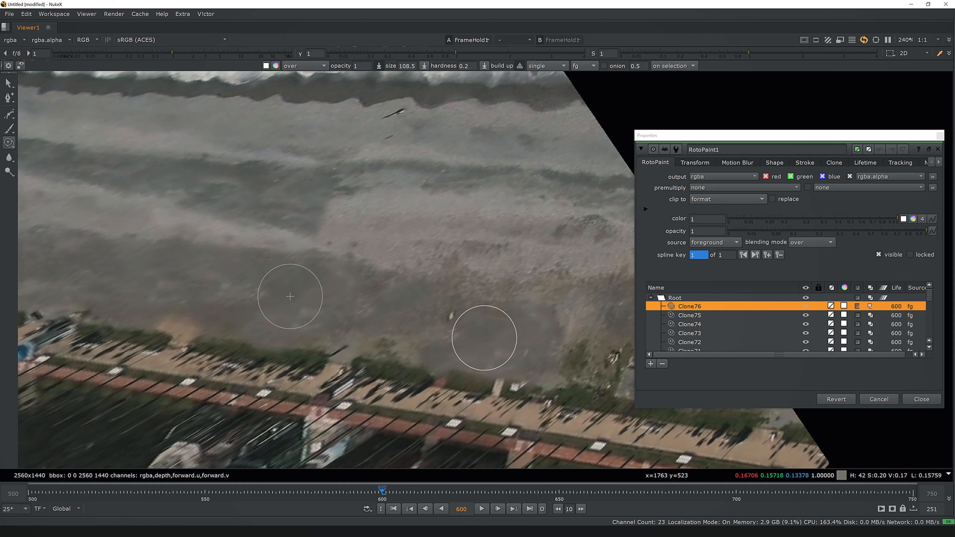
click(497, 333)
click(454, 321)
click(443, 317)
click(508, 319)
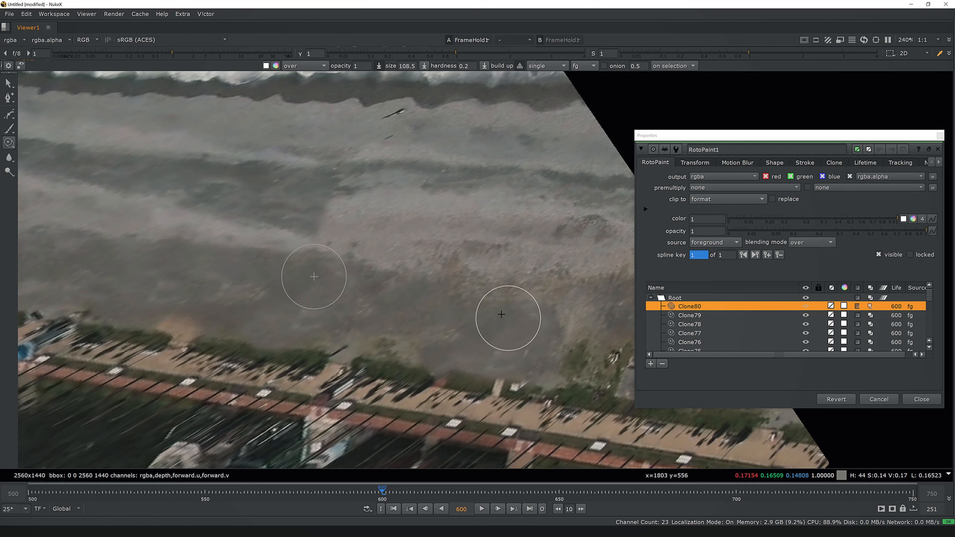
Touch up the remaining marks and uneven patches across the beach with freshly sampled clone strokes.
scroll(479, 312, down, 4)
scroll(474, 259, up, 5)
scroll(489, 229, down, 2)
mouse_move(473, 241)
ctrl+mouse_down()
mouse_move(463, 207)
mouse_move(411, 194)
mouse_move(409, 203)
ctrl+mouse_up()
click(402, 265)
click(414, 267)
scroll(414, 265, down, 5)
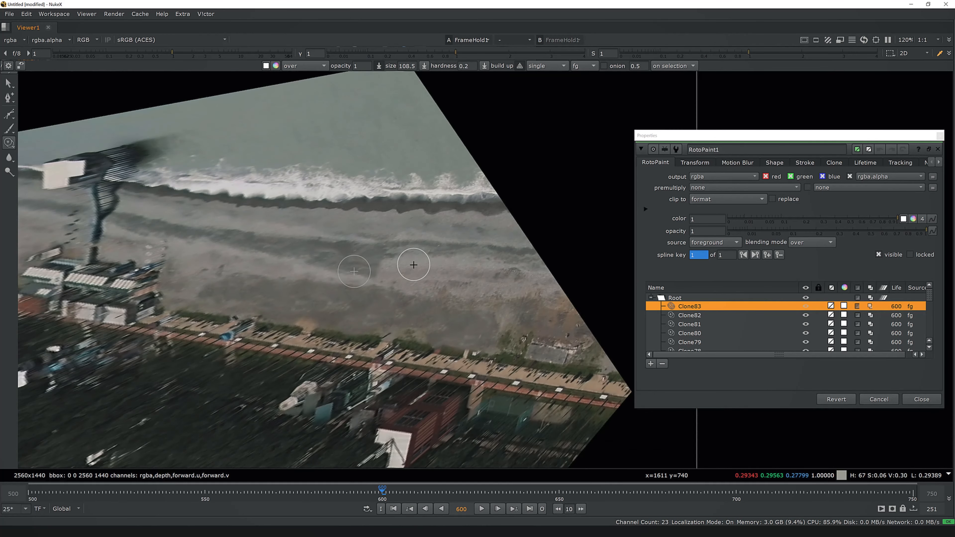
scroll(393, 275, up, 2)
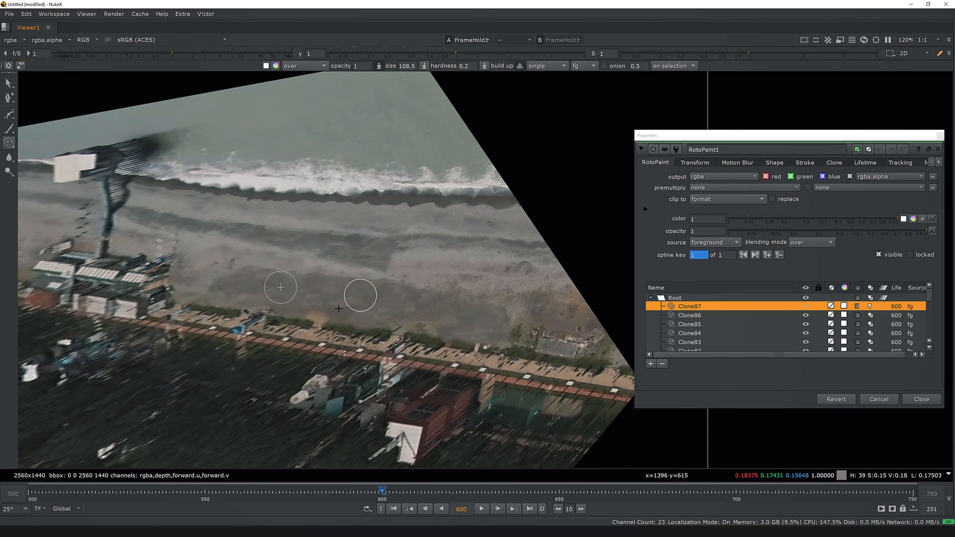
drag(353, 304, 363, 303)
ctrl+click(482, 301)
drag(497, 327, 504, 328)
Close RotoPaint1's properties, restore the layout with the node graph, and select FrameHold1.
click(920, 400)
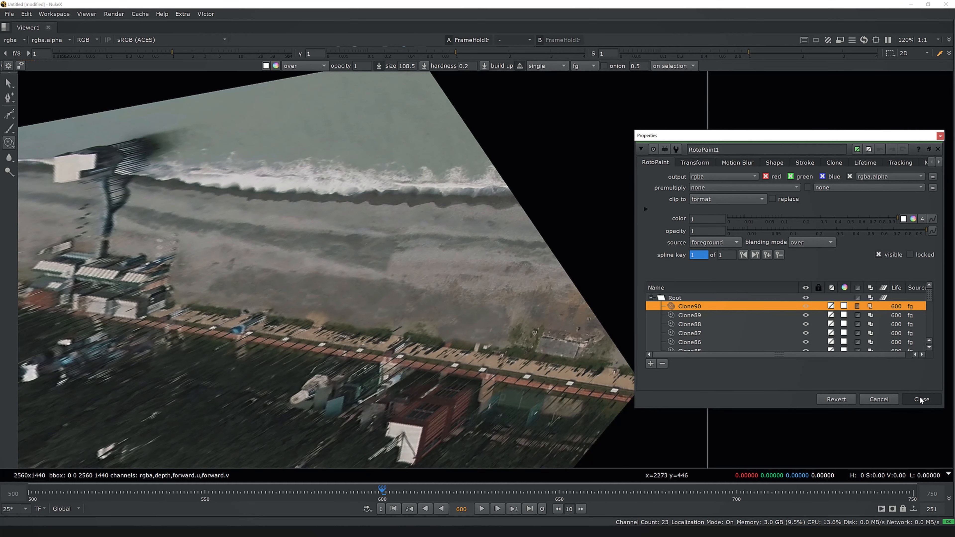
key(space)
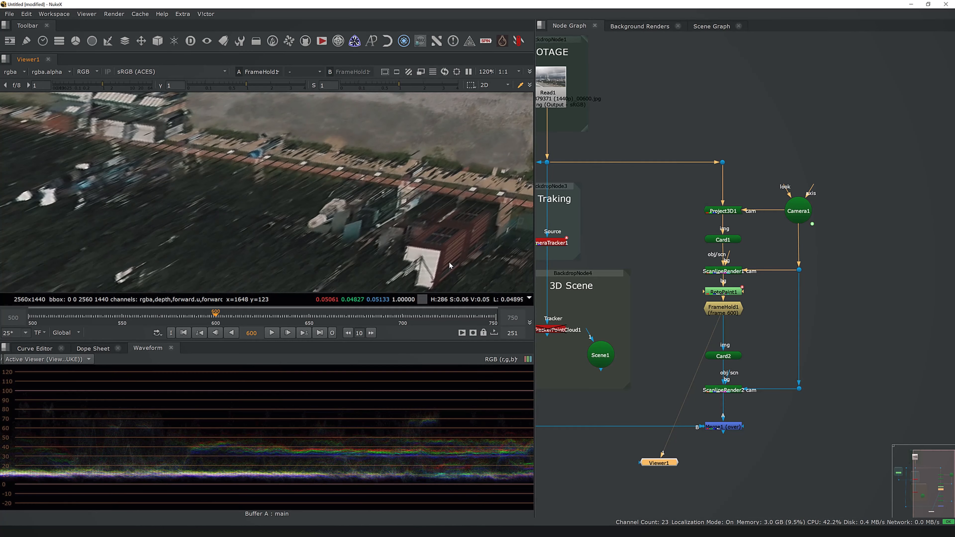
click(724, 292)
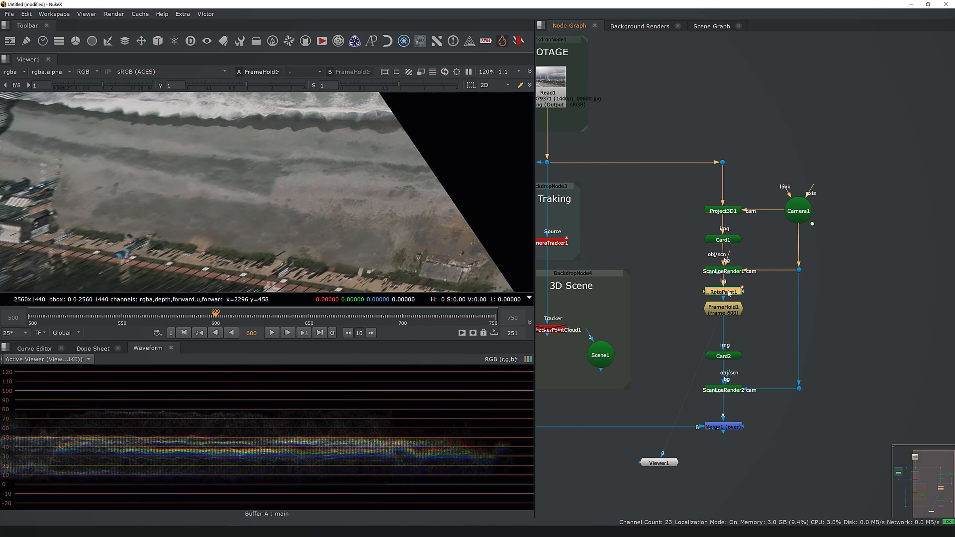
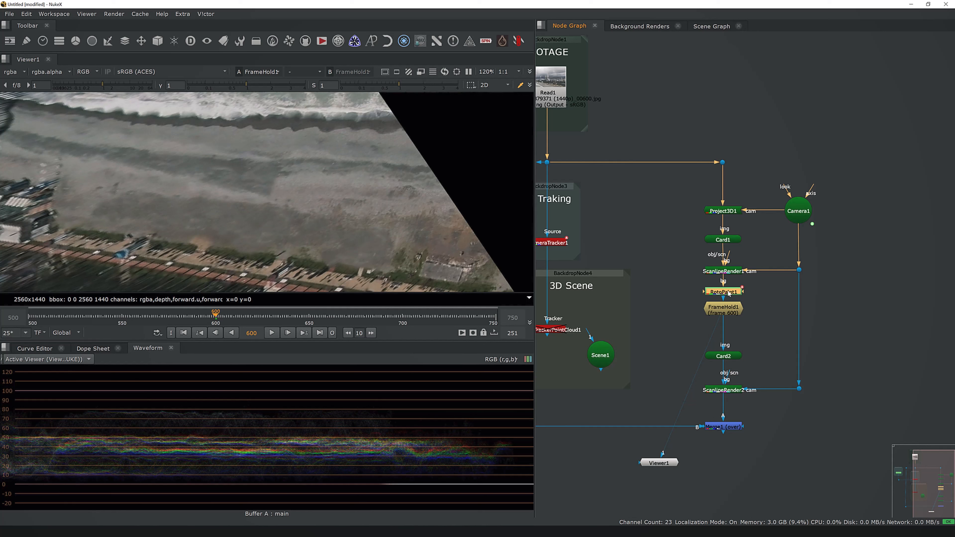
click(730, 312)
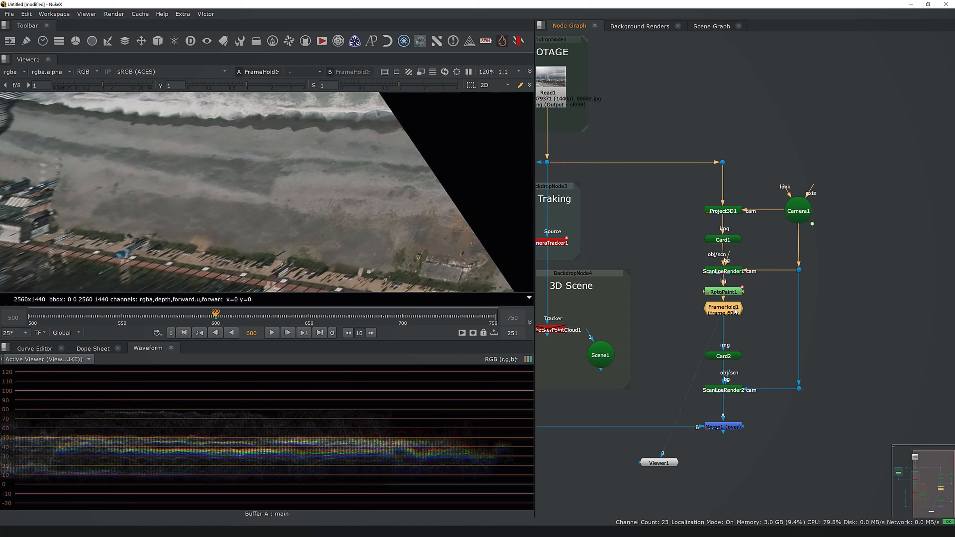
Add a Merge node and insert it between FrameHold1 and Card2.
key(m)
drag(655, 241, 396, 332)
drag(772, 309, 721, 334)
middle_drag(759, 326, 775, 327)
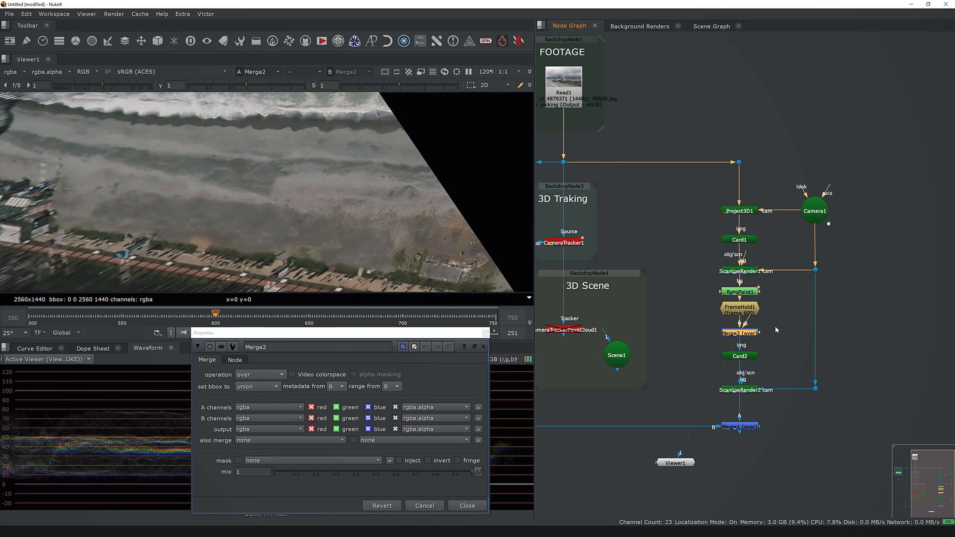
Create a Roto node beside the projection branch and connect it to Merge2's B input, closing Merge2's properties.
click(692, 312)
key(o)
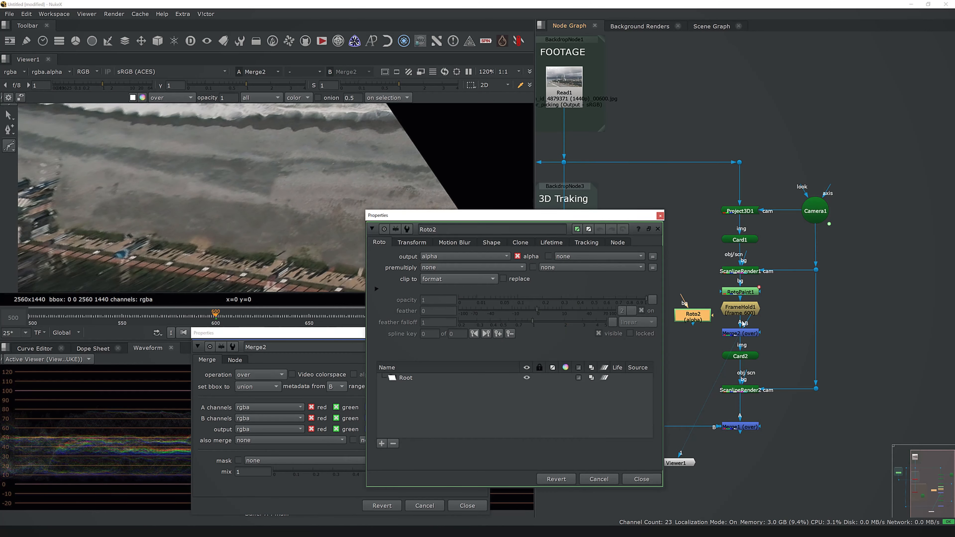
drag(692, 318, 789, 317)
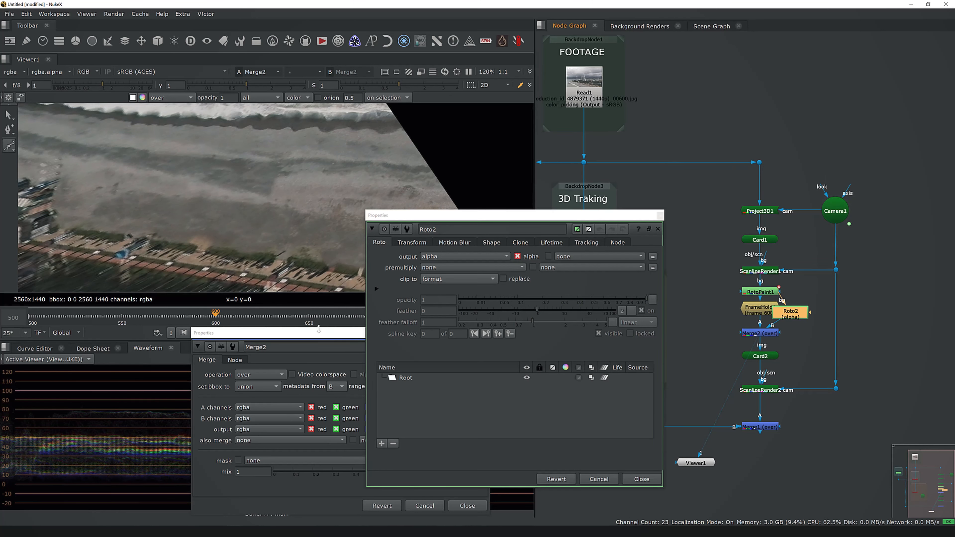
drag(348, 334, 321, 335)
click(452, 333)
drag(435, 215, 618, 116)
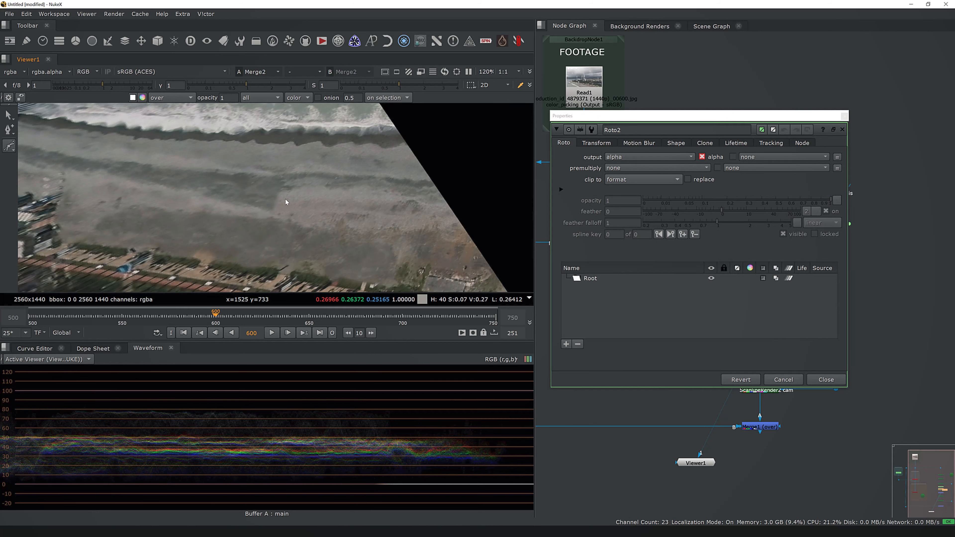
drag(692, 115, 339, 349)
drag(789, 316, 891, 302)
click(881, 334)
Disable RotoPaint1 to show the original beach objects in the projection.
click(770, 296)
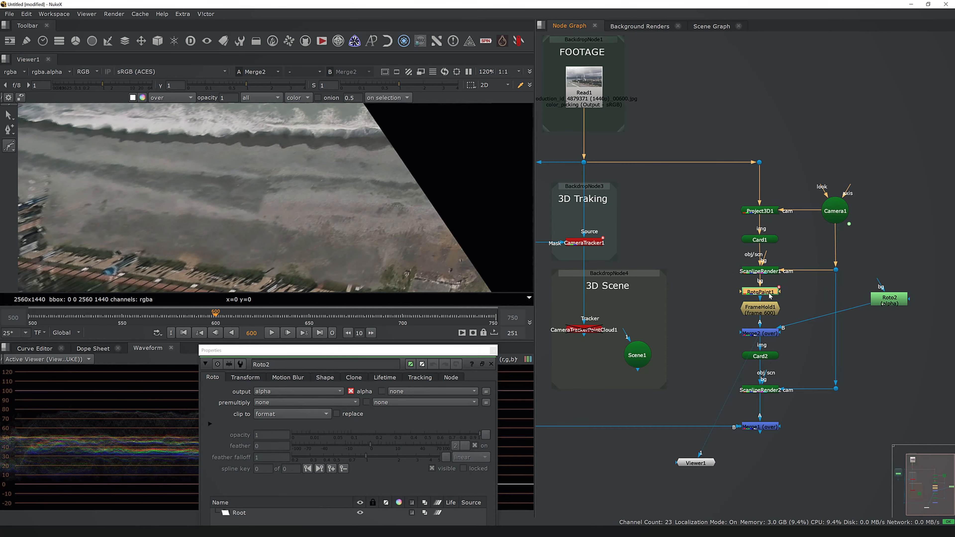
key(d)
middle_drag(158, 207, 218, 205)
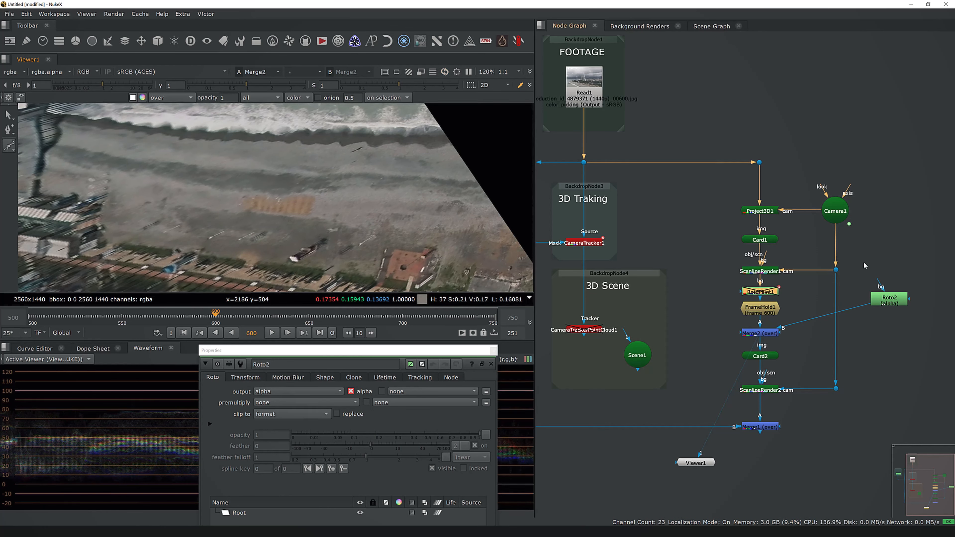
Draw a closed Bezier in Roto2 around the cleaned beach area above the promenade, and re-enable RotoPaint1.
click(888, 300)
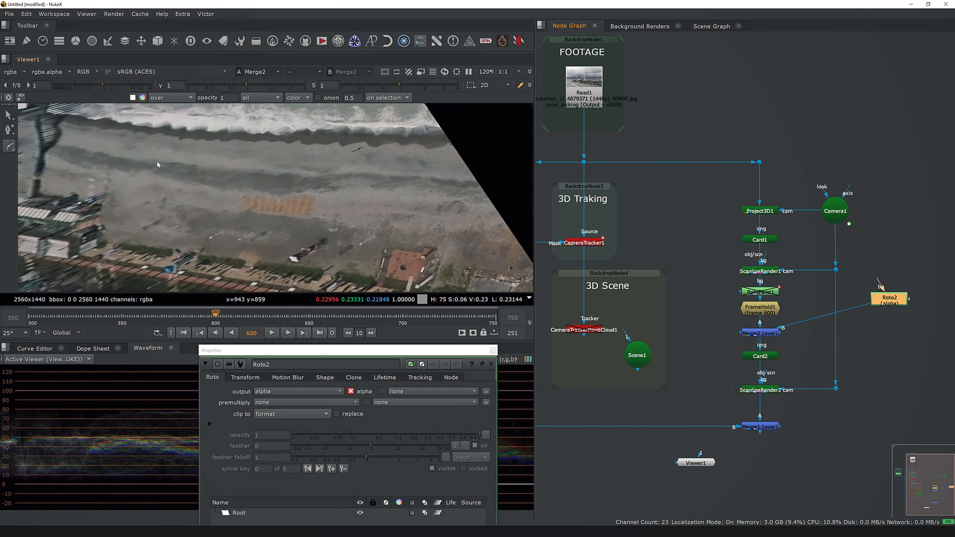
click(157, 178)
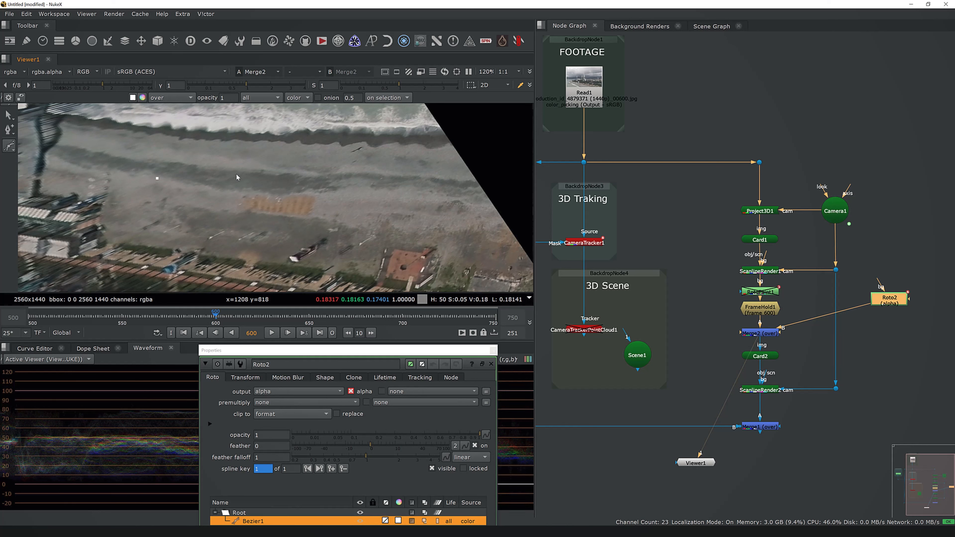
click(444, 225)
middle_drag(449, 269, 436, 244)
click(440, 249)
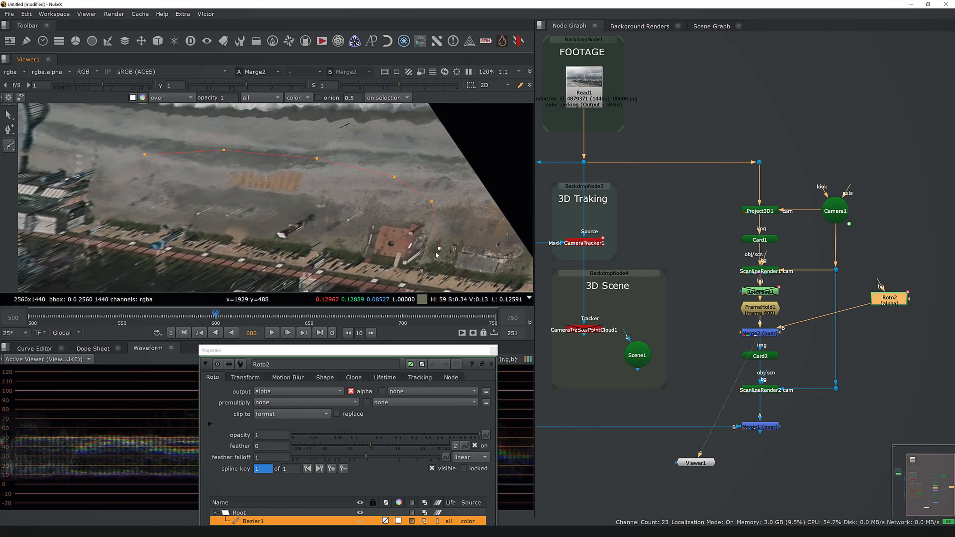
click(429, 265)
click(384, 264)
click(326, 252)
click(271, 245)
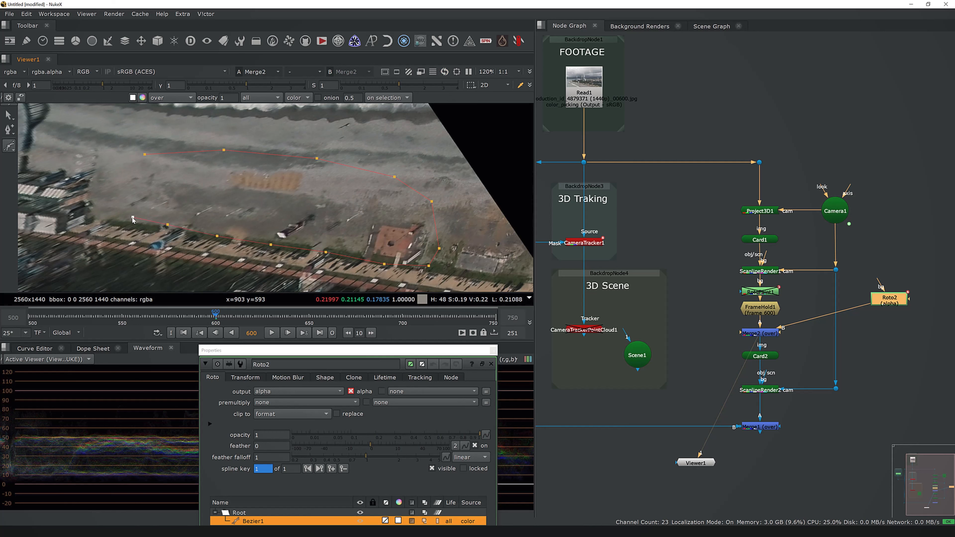
click(136, 159)
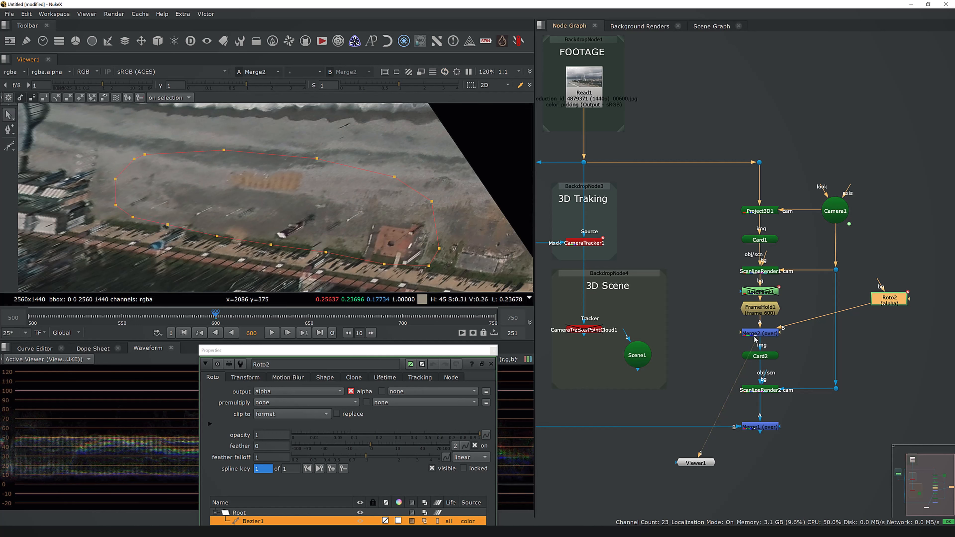
click(763, 293)
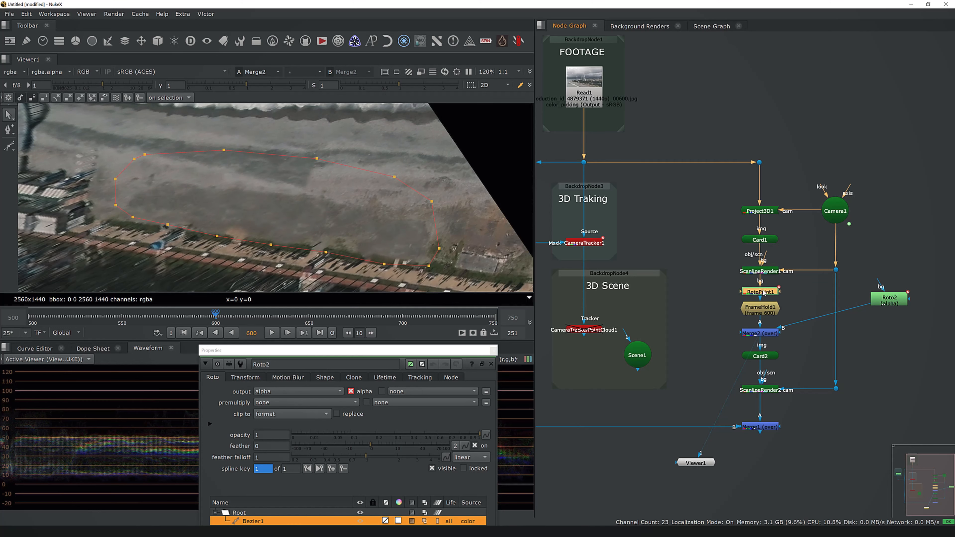
click(880, 304)
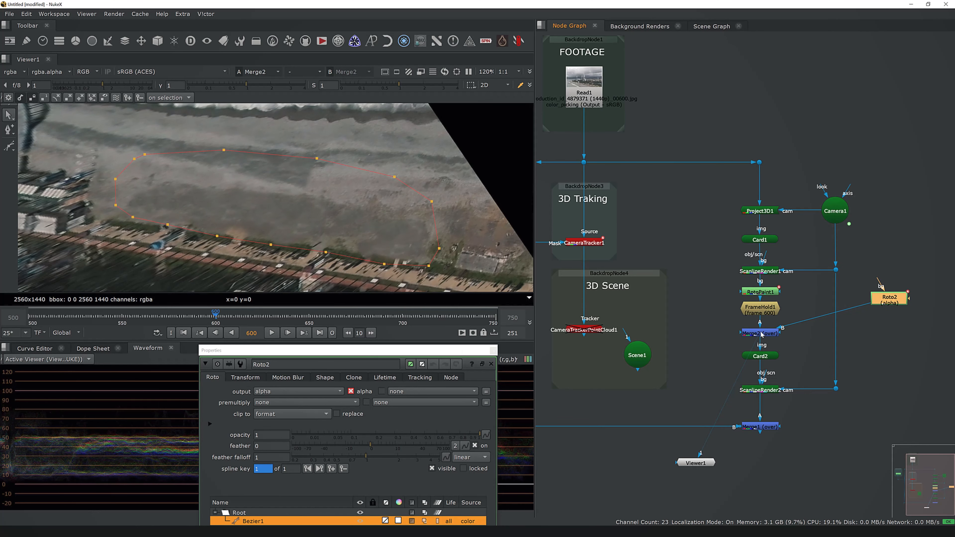
Set Merge2's operation to in so the painted beach is kept only inside the roto shape.
double_click(760, 333)
drag(364, 333, 698, 186)
click(562, 225)
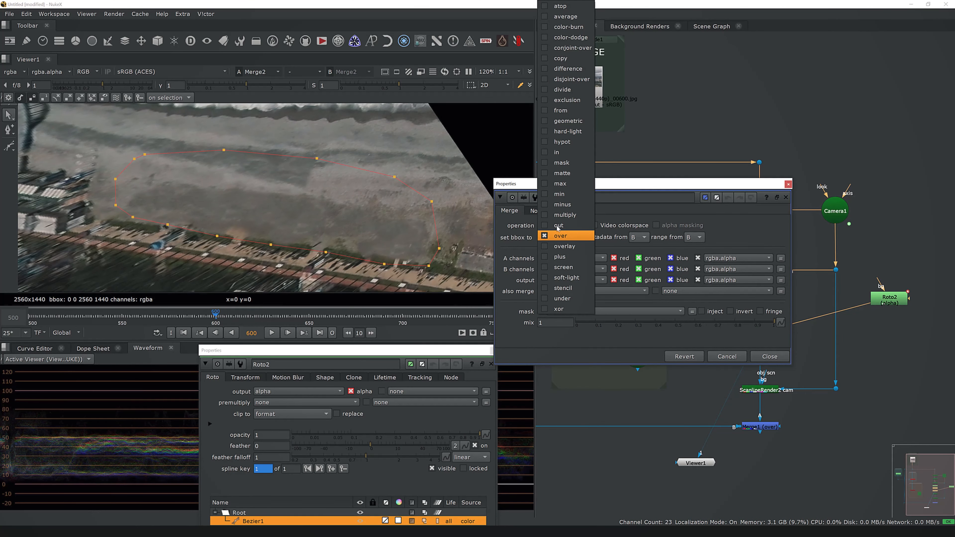
click(559, 152)
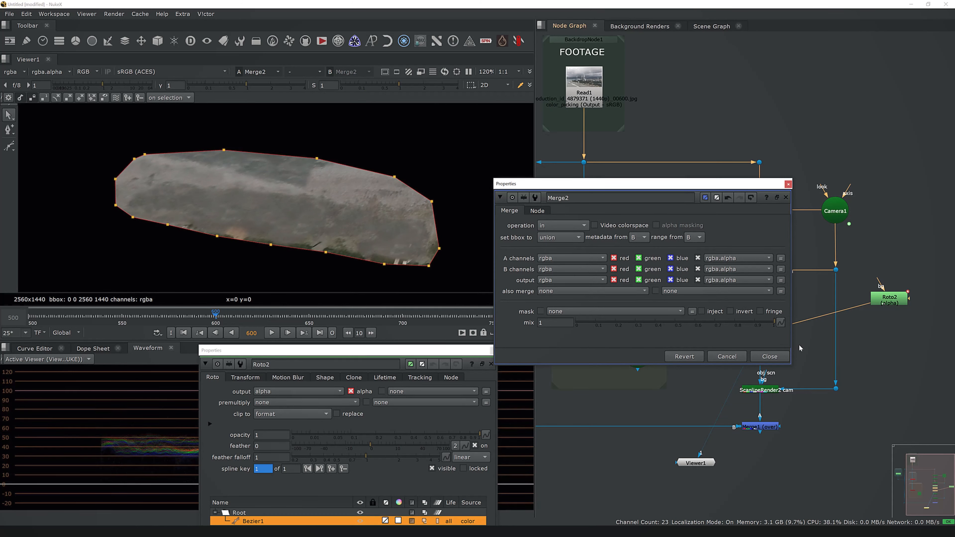
click(770, 356)
Add a Blur node after Roto2 with size 37 to soften the mask edge.
click(894, 303)
key(b)
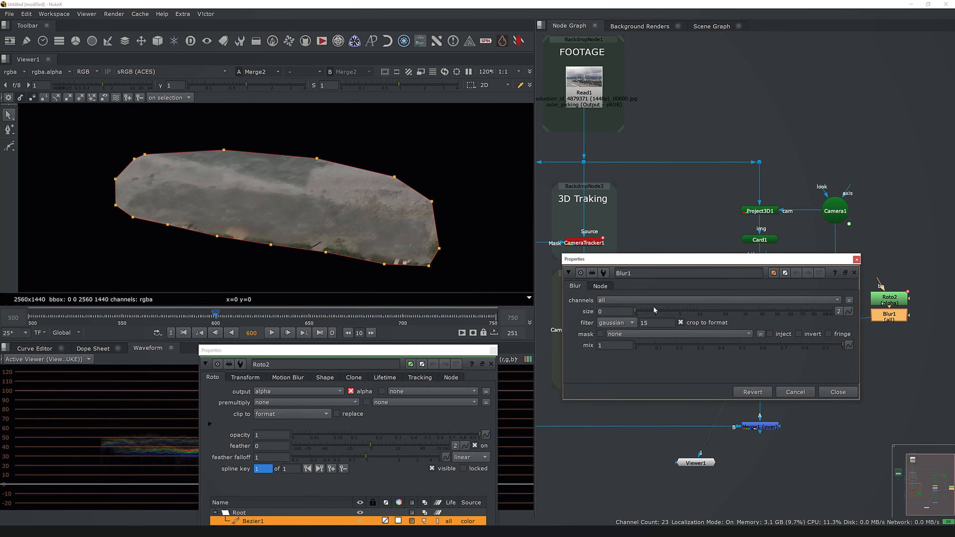
drag(705, 319, 758, 323)
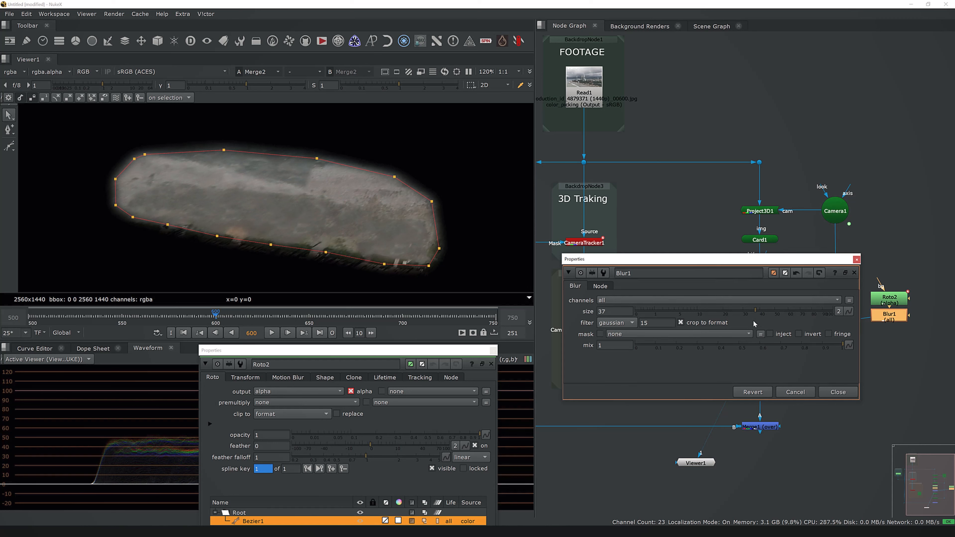
click(838, 392)
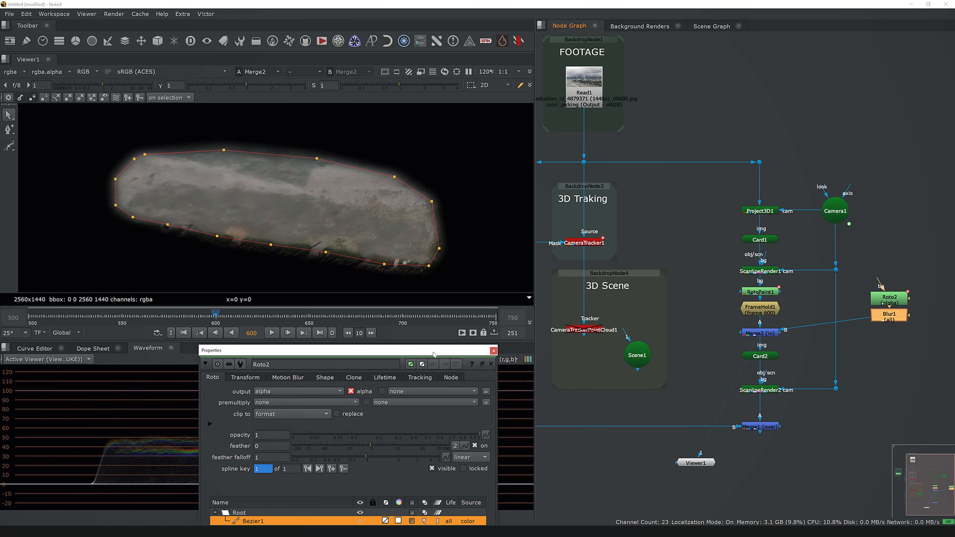
View Card2 in 3D and inspect the masked beach patch on the card.
click(763, 428)
click(760, 356)
key(1)
ctrl+drag(232, 254, 320, 191)
Display Merge1's composite, close Roto2's properties and enlarge the viewer area to fit the full frame.
click(756, 428)
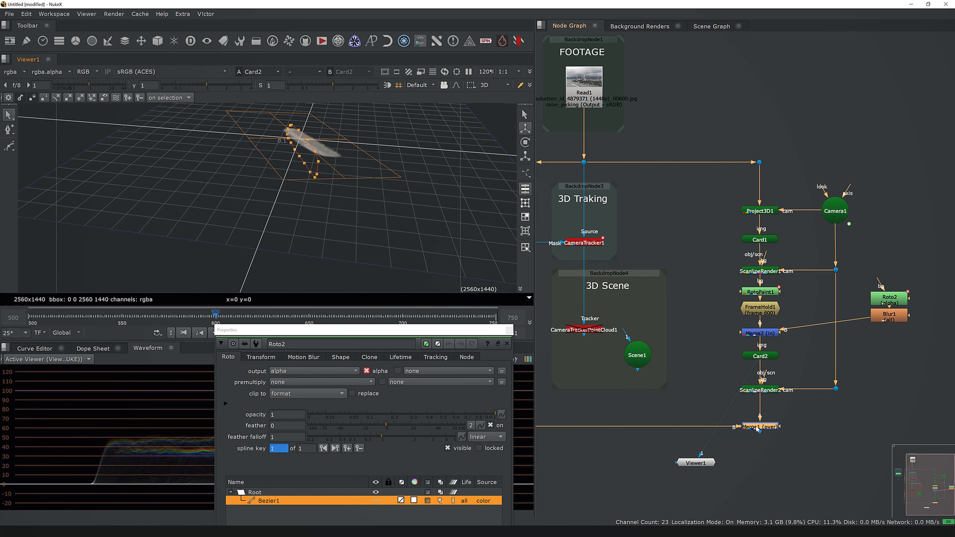
key(1)
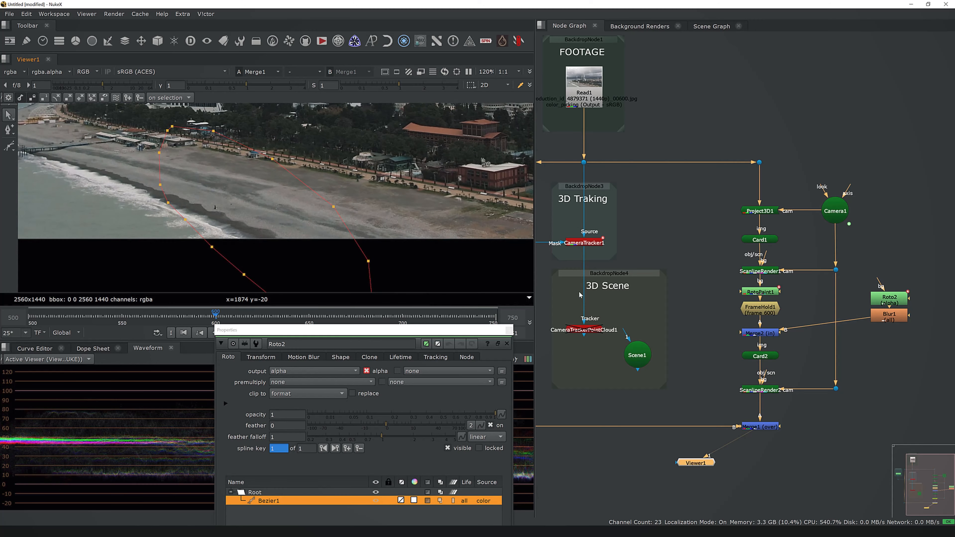
click(509, 330)
scroll(340, 247, down, 3)
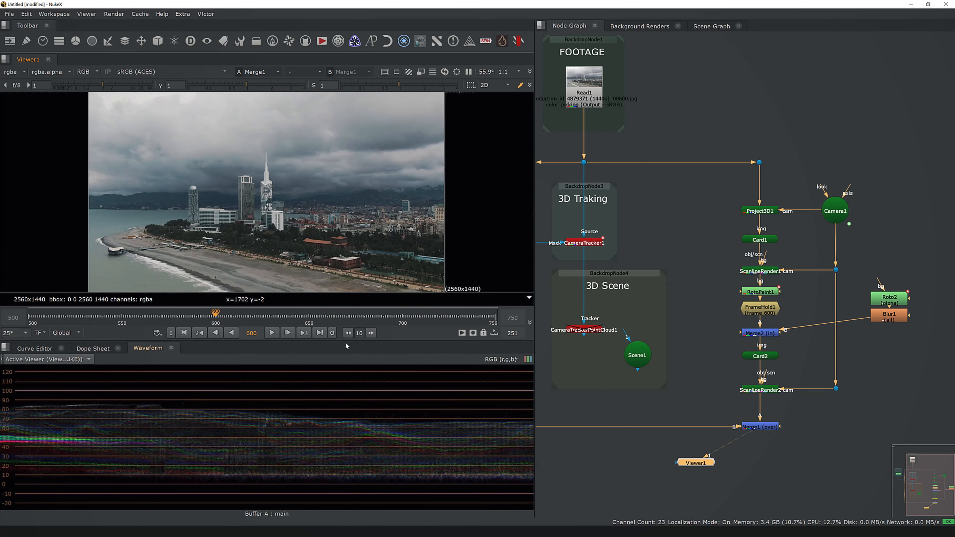
drag(346, 343, 479, 410)
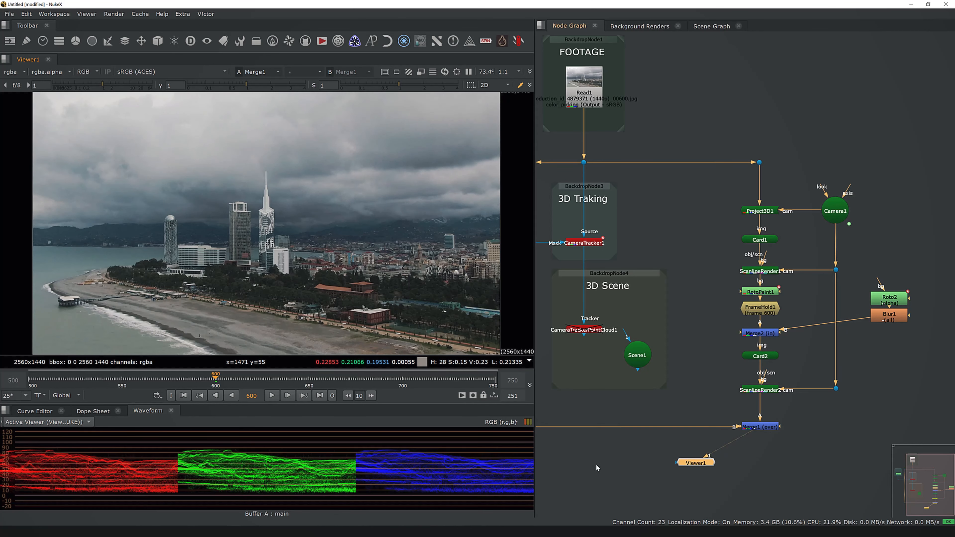
Tidy the node graph by moving Viewer1 away from Merge1 and lining Roto2 and Blur1 up with Merge2.
middle_drag(631, 477, 632, 471)
middle_drag(797, 455, 740, 470)
drag(644, 471, 612, 510)
middle_drag(811, 421, 797, 422)
click(798, 422)
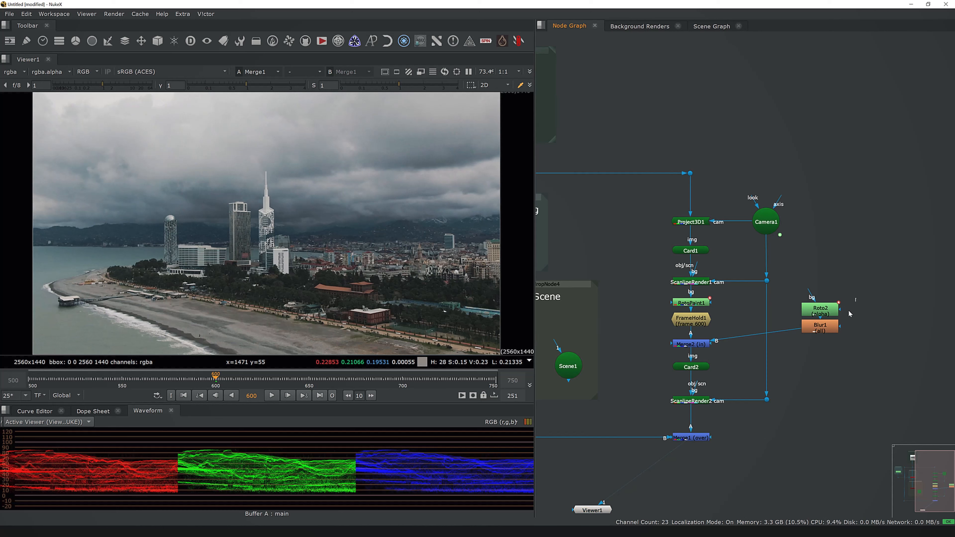
drag(849, 311, 804, 347)
Create a backdrop and resize it to enclose the projection nodes from Project3D1 to Merge1, including Camera1 and Roto2.
click(835, 153)
middle_drag(836, 155, 822, 162)
key(alt+b)
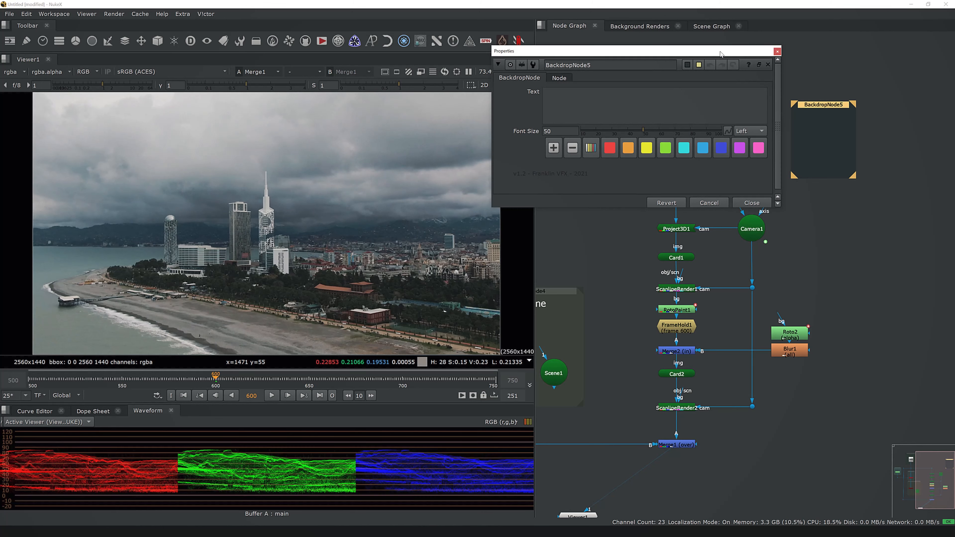
drag(720, 52, 518, 116)
drag(812, 106, 649, 155)
click(692, 221)
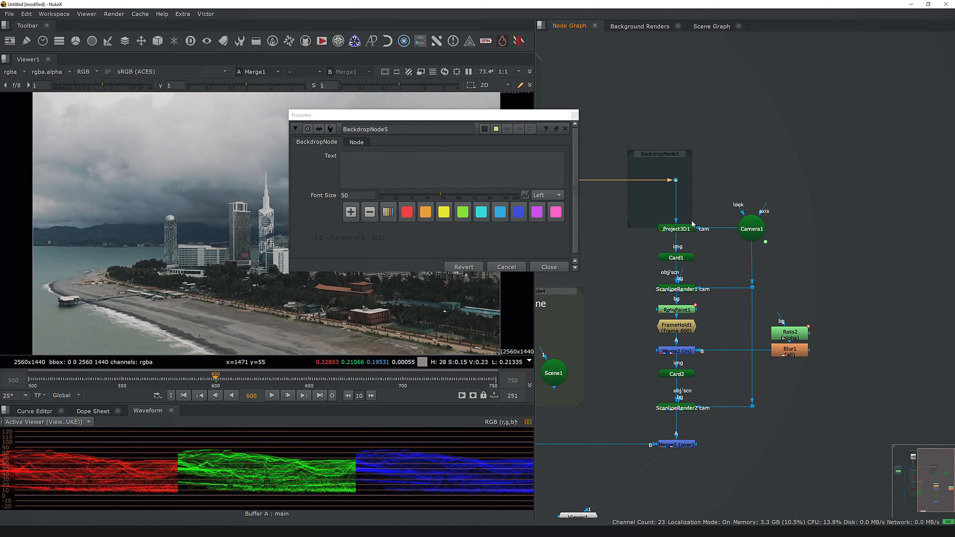
drag(691, 220, 852, 506)
ctrl+drag(762, 154, 752, 117)
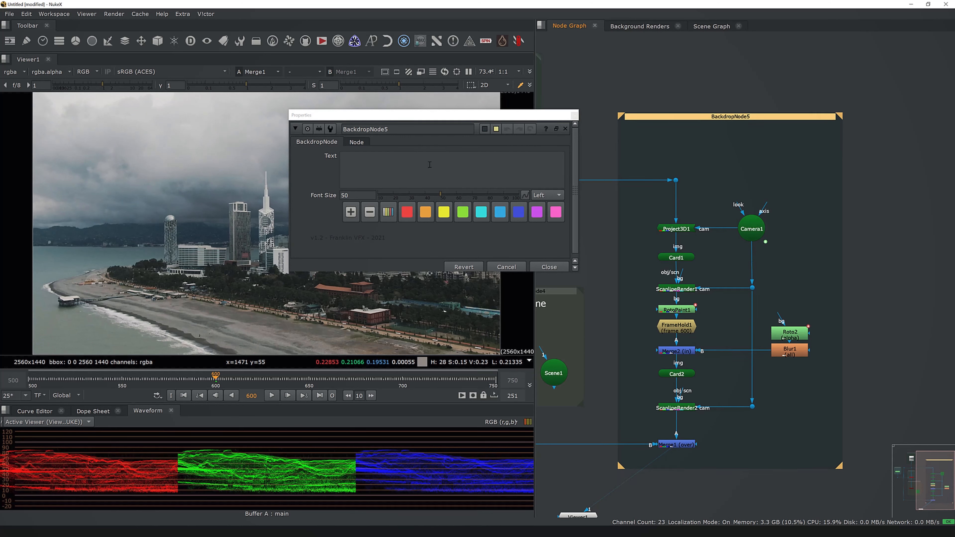
Label the new backdrop "UV Projection And Clean Up".
click(429, 165)
text(U)
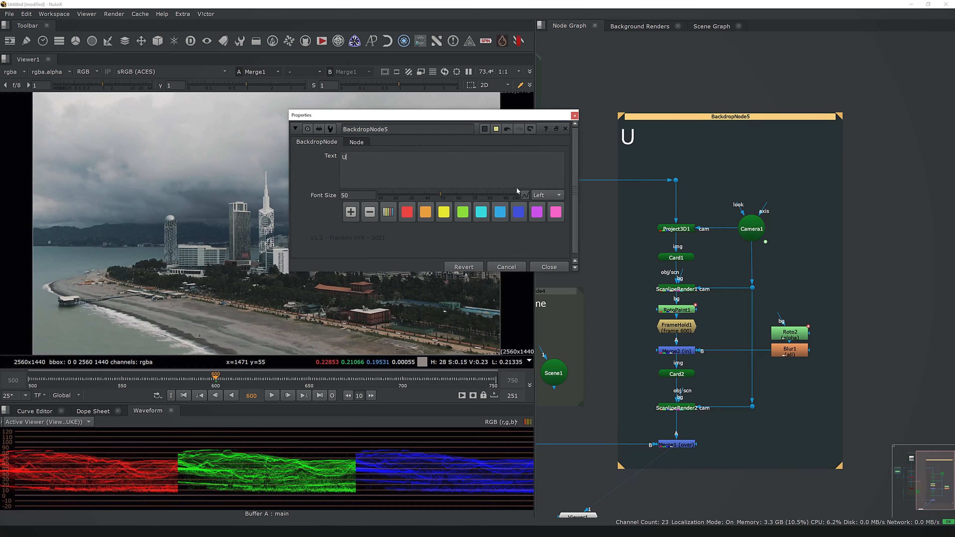
text(V Projection)
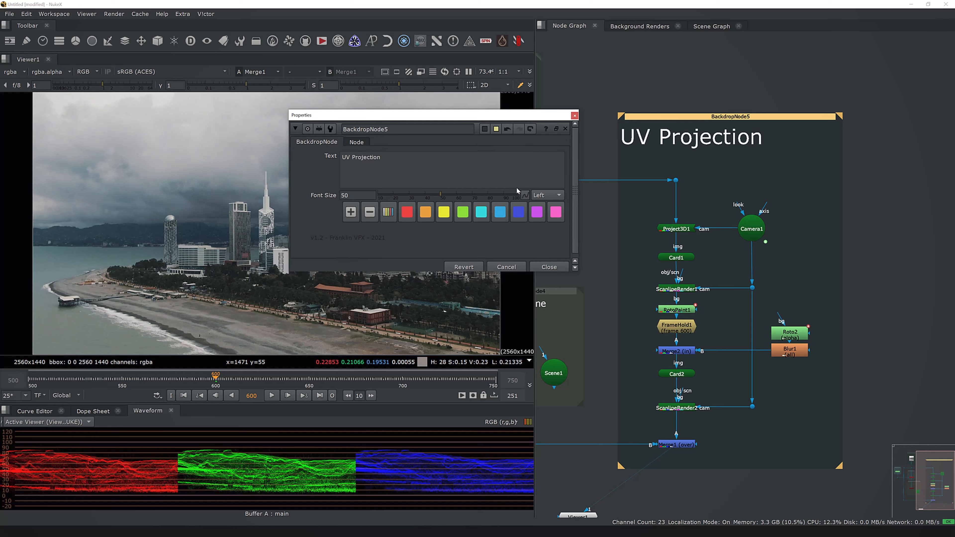
text( And )
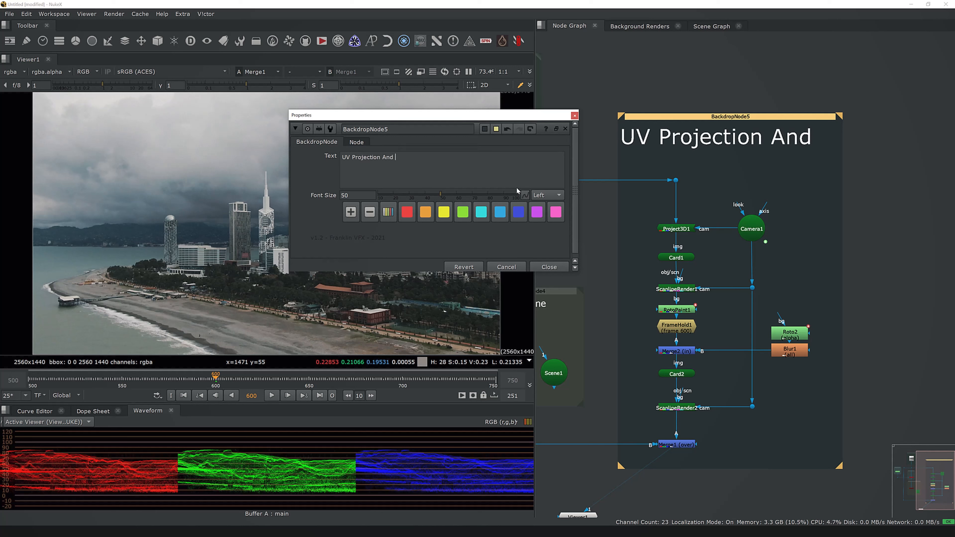
text(Clean Up)
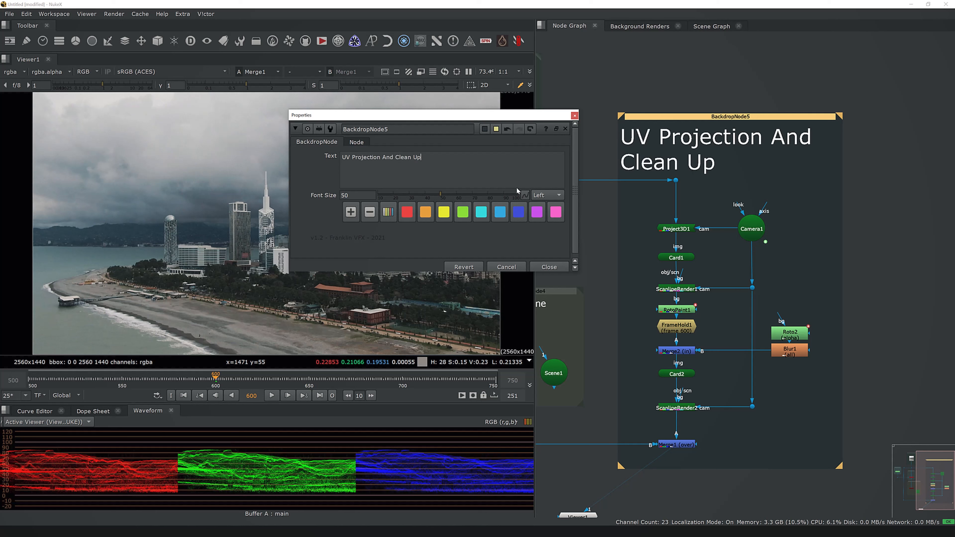
Set the backdrop label's font size to 20 with Center alignment and close its properties.
key(ctrl+a)
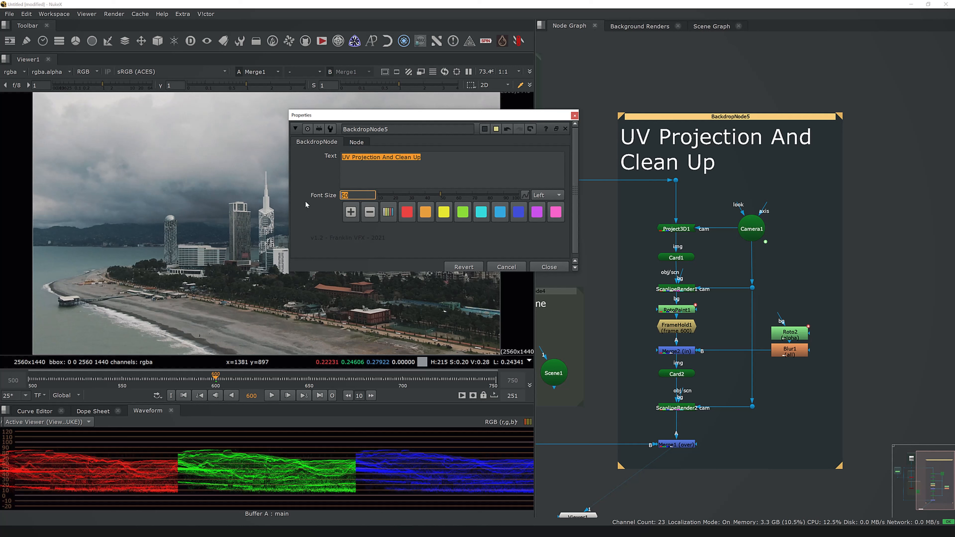
text(20)
key(Return)
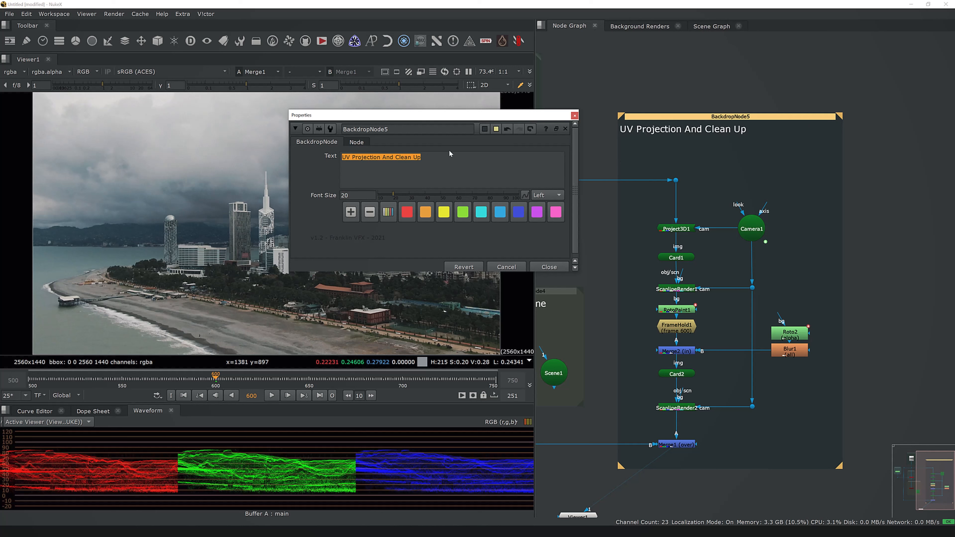
click(545, 193)
click(545, 204)
click(557, 270)
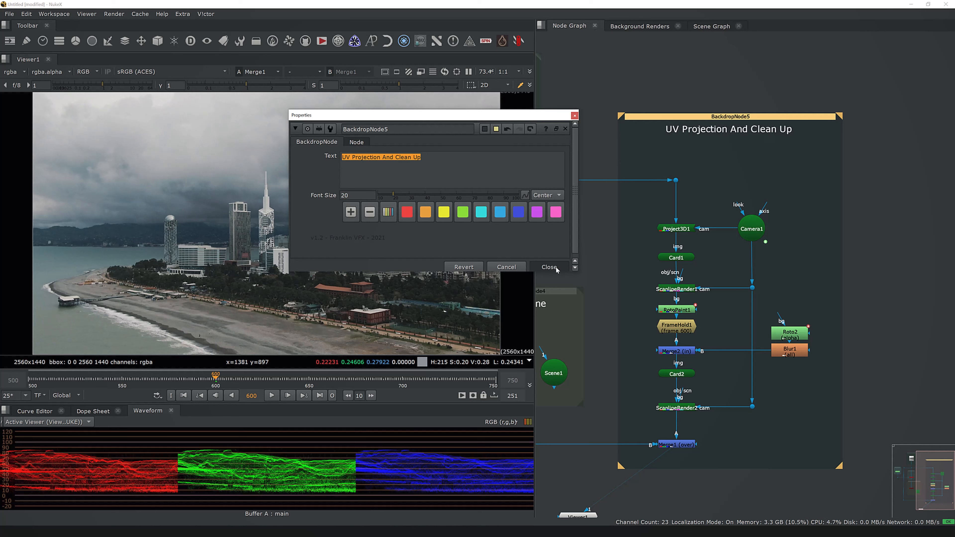
Shrink the "UV Projection And Clean Up" backdrop and shift it without its nodes so it fits around the projection setup.
middle_drag(787, 240, 788, 234)
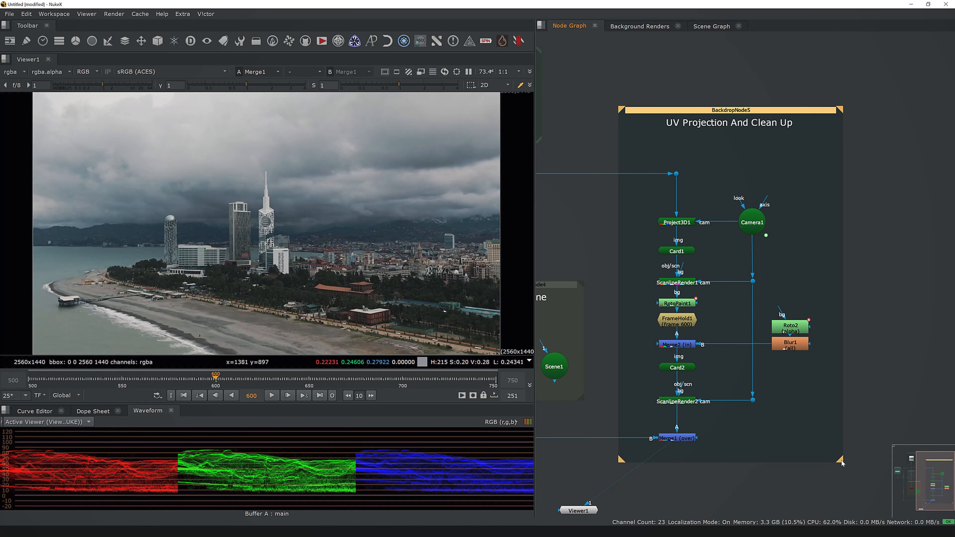
drag(840, 460, 833, 423)
key(ctrl)
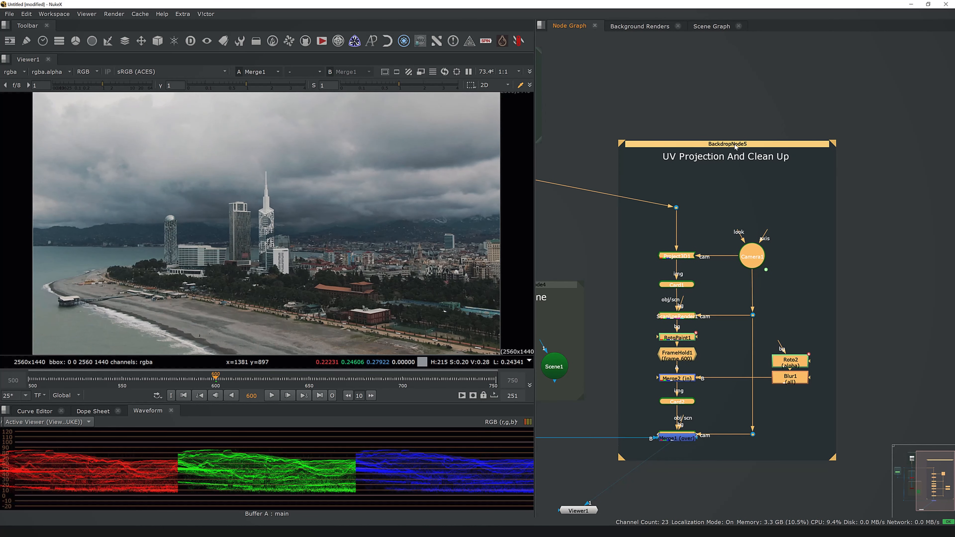
ctrl+drag(734, 110, 723, 149)
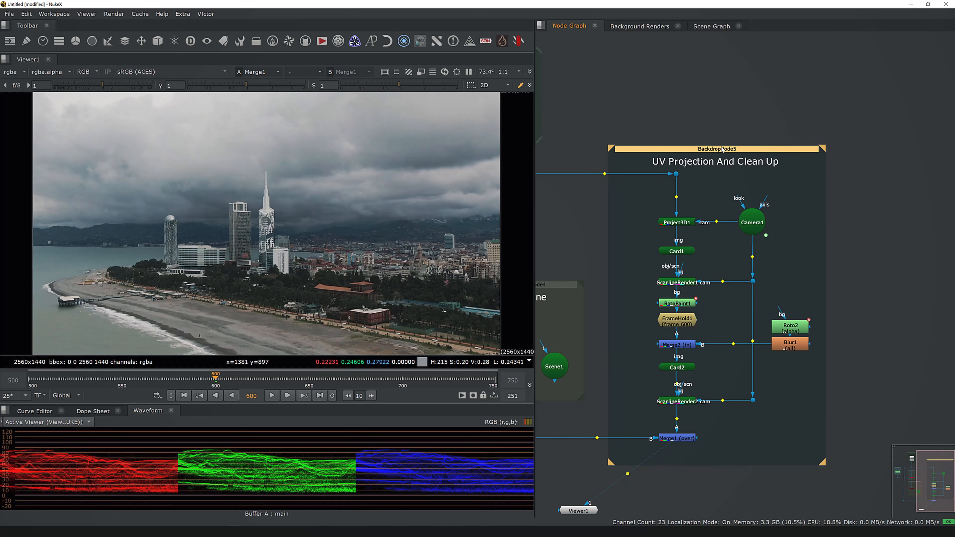
key(f)
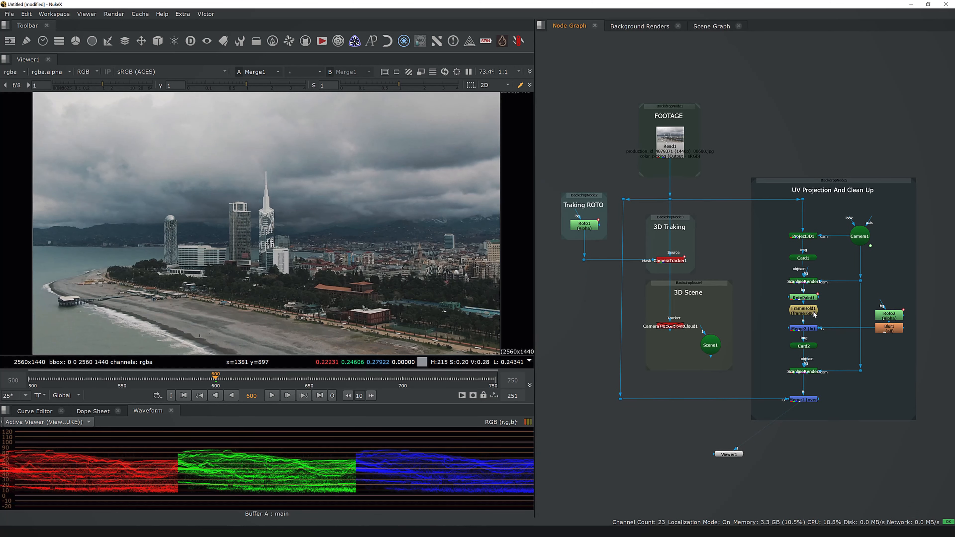
middle_drag(779, 138, 775, 144)
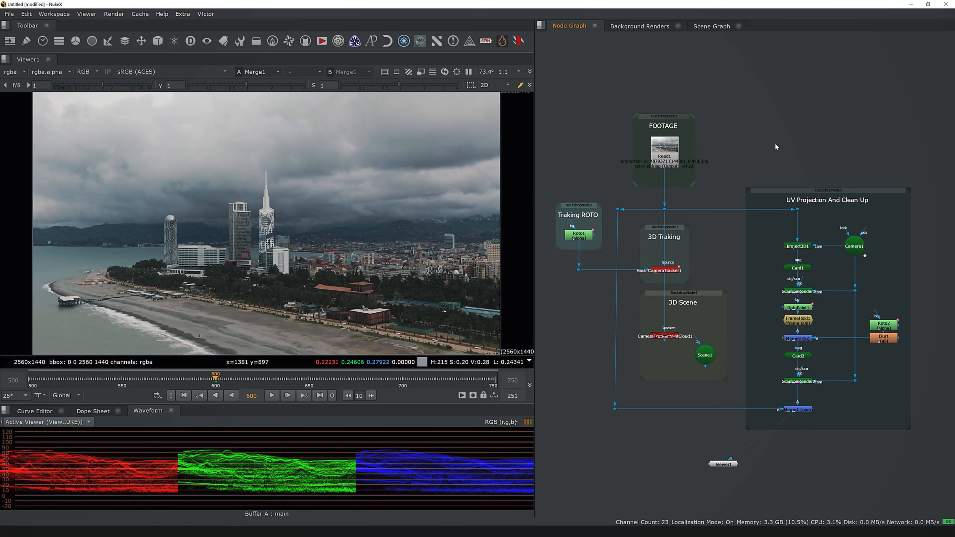
key(f)
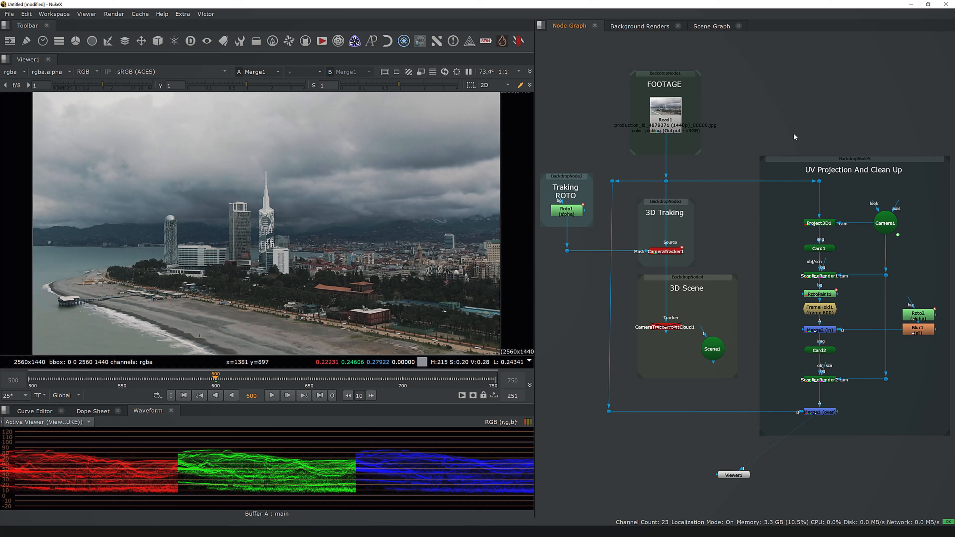
Play back the Merge1 result to check the beach clean-up in motion, stopping at frame 651.
click(271, 395)
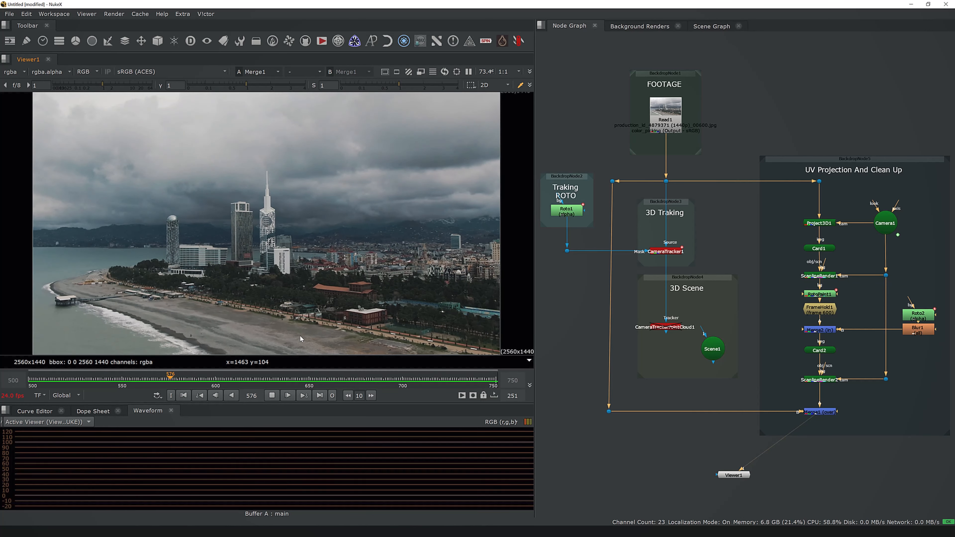
click(273, 396)
mouse_move(835, 421)
middle_down()
mouse_move(833, 430)
mouse_move(832, 413)
middle_up()
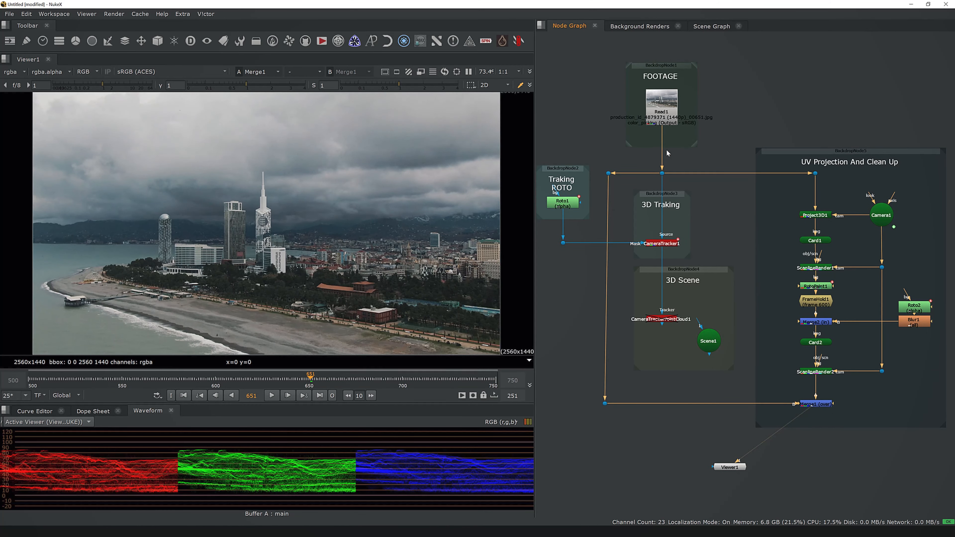
Connect the dot below Read1 to Viewer1's second input and compare the original plate with the cleaned-up result.
click(662, 173)
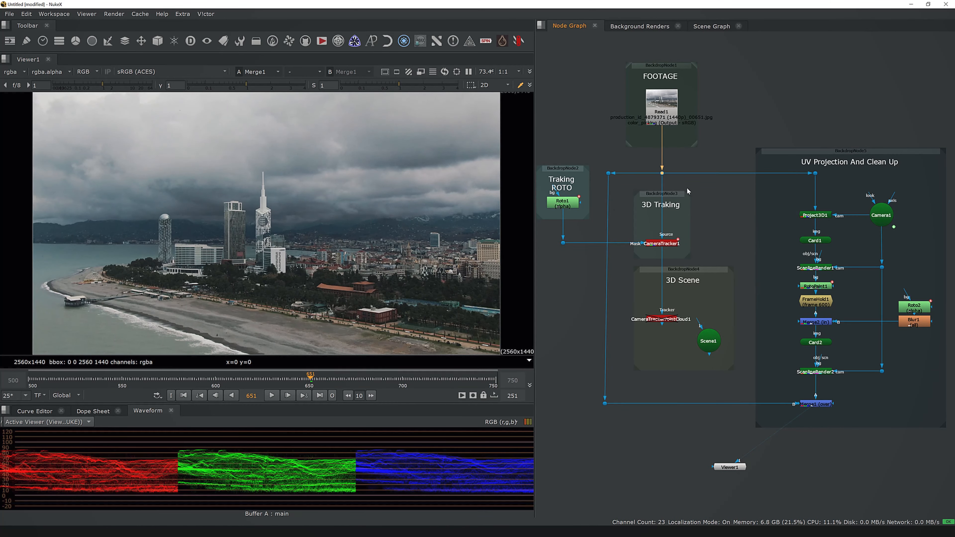
key(2)
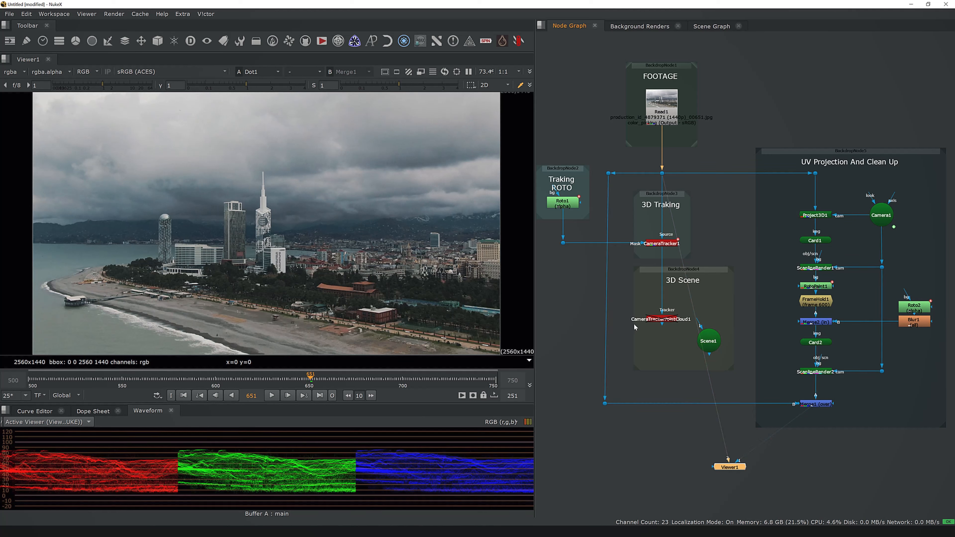
key(1)
click(685, 497)
middle_drag(672, 437, 676, 438)
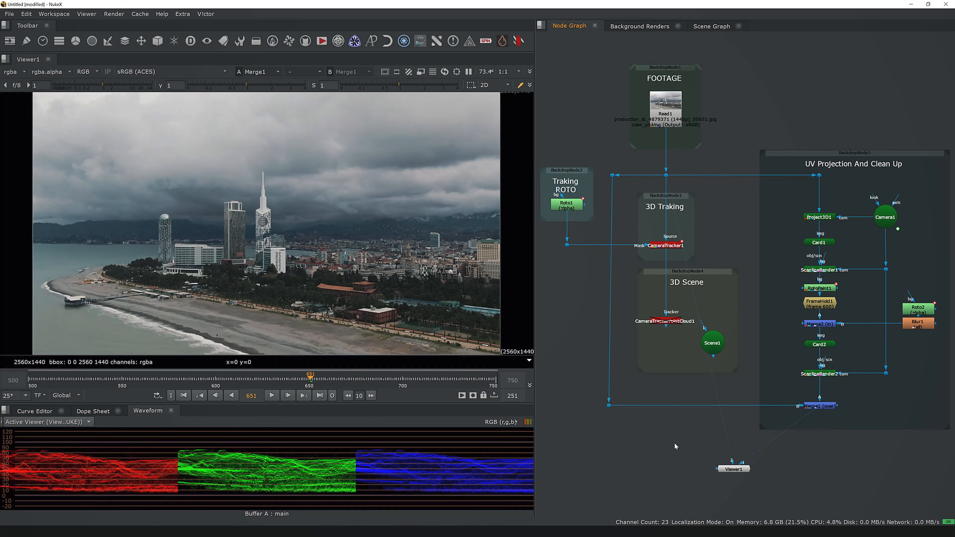
Add a V_CompareView node and place it above Viewer1, below the 3D Scene backdrop.
click(452, 40)
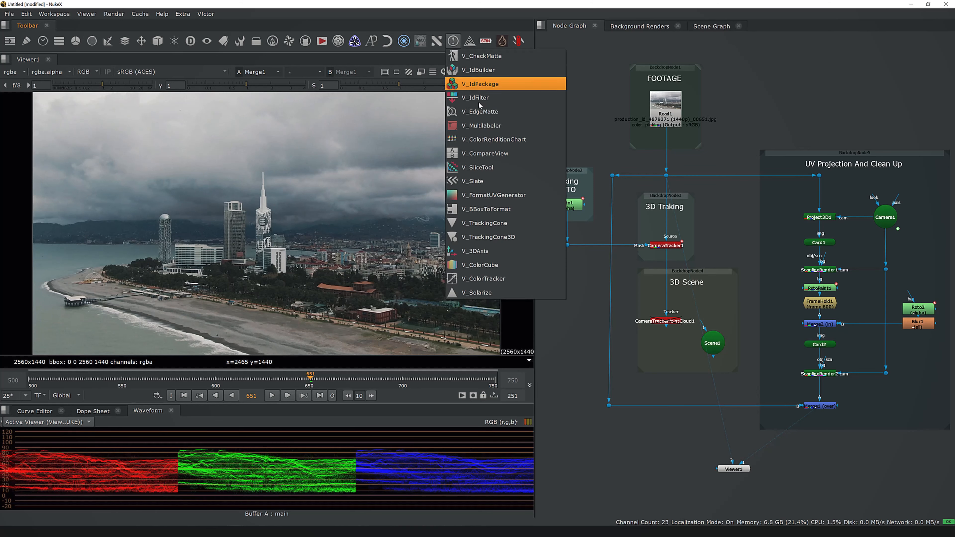
click(484, 153)
key(Return)
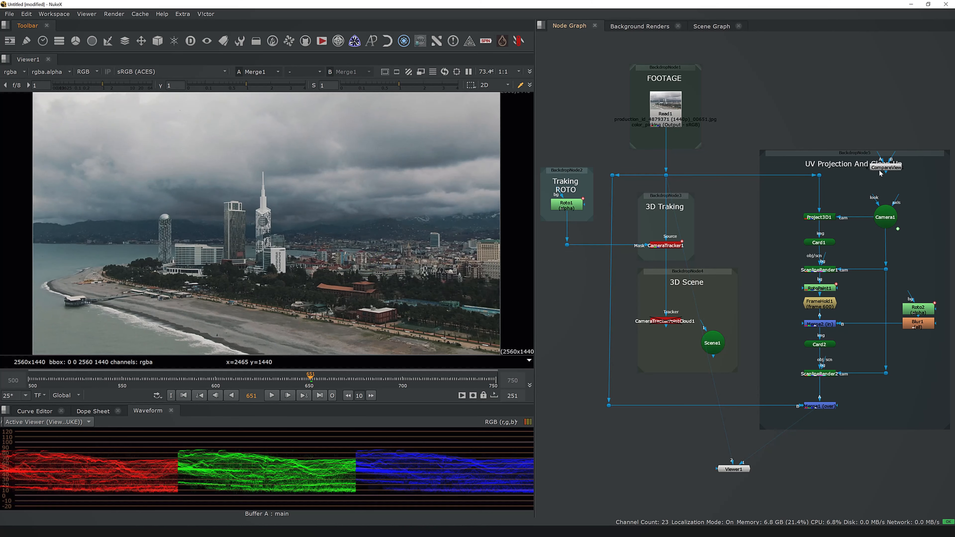
drag(720, 379, 719, 441)
Connect the compare node's inputs to Merge1 and the original plate's lower dot, and show its output in the viewer.
drag(726, 430, 820, 407)
key(1)
middle_drag(747, 451, 718, 424)
drag(705, 442, 581, 380)
click(616, 452)
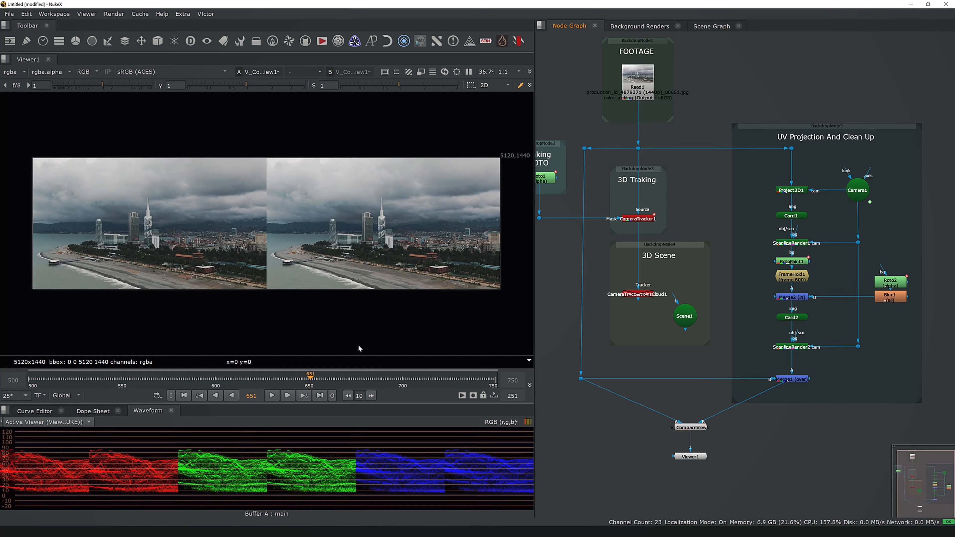
Compare the original and cleaned-up plates side by side while scrubbing the timeline to frame 692.
scroll(263, 245, up, 1)
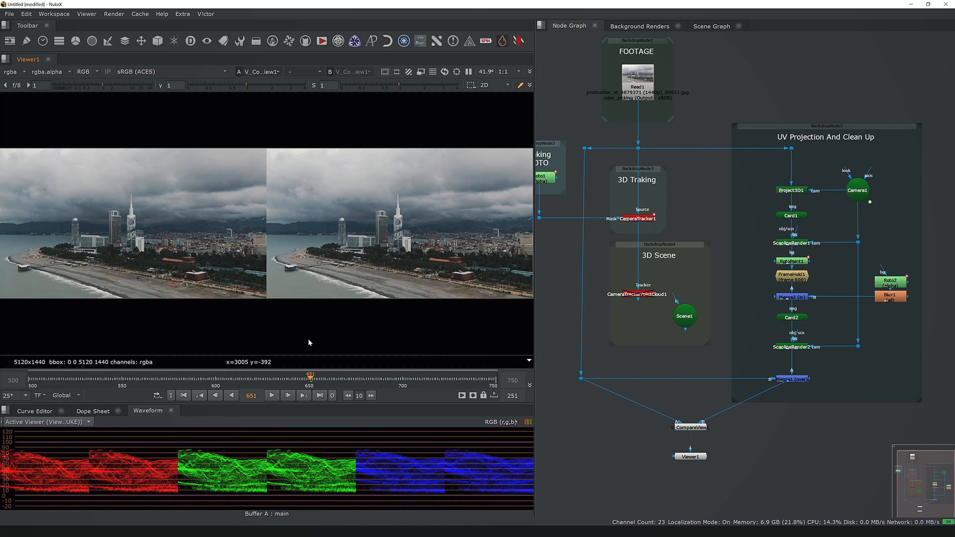
click(169, 378)
drag(169, 378, 388, 388)
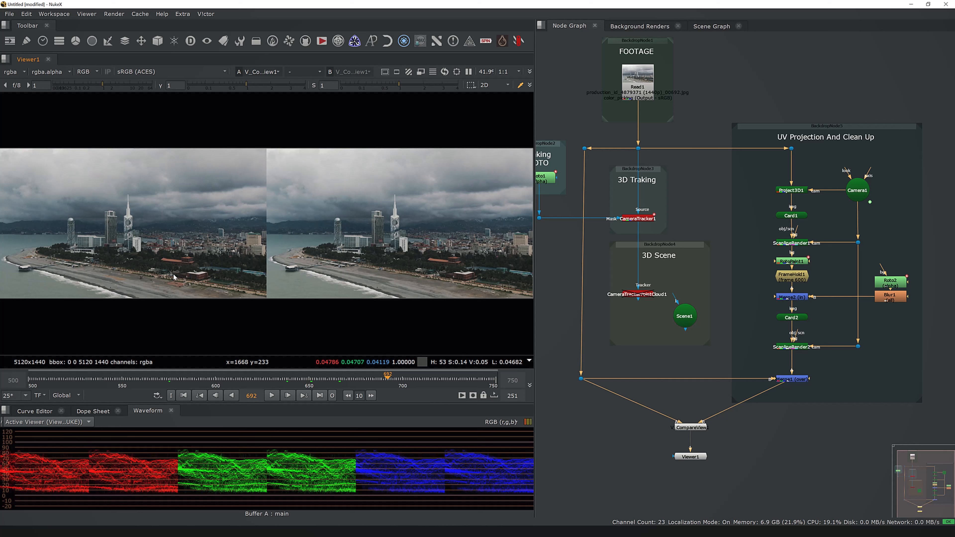
Show Merge1's output in the viewer again and reposition Viewer1 directly below Merge1.
drag(692, 458, 692, 465)
click(747, 477)
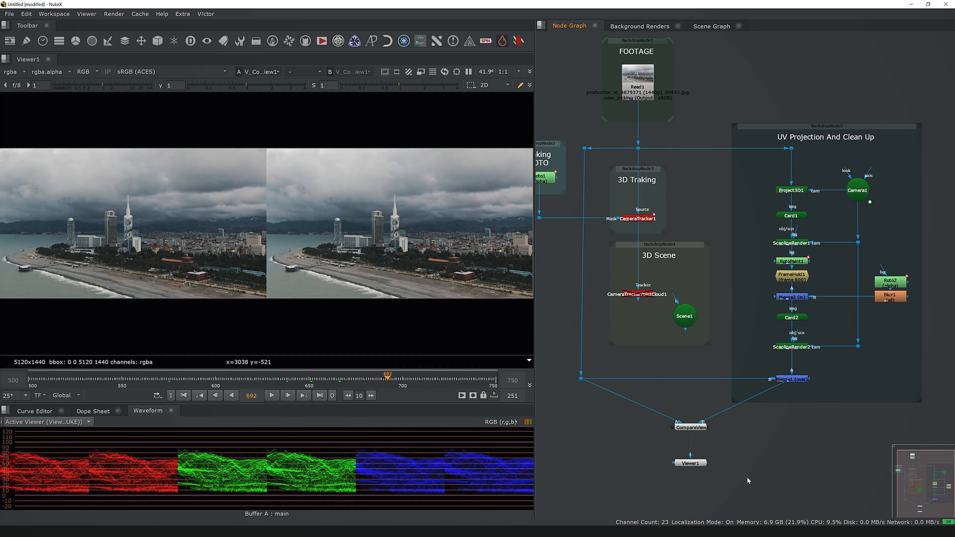
key(f)
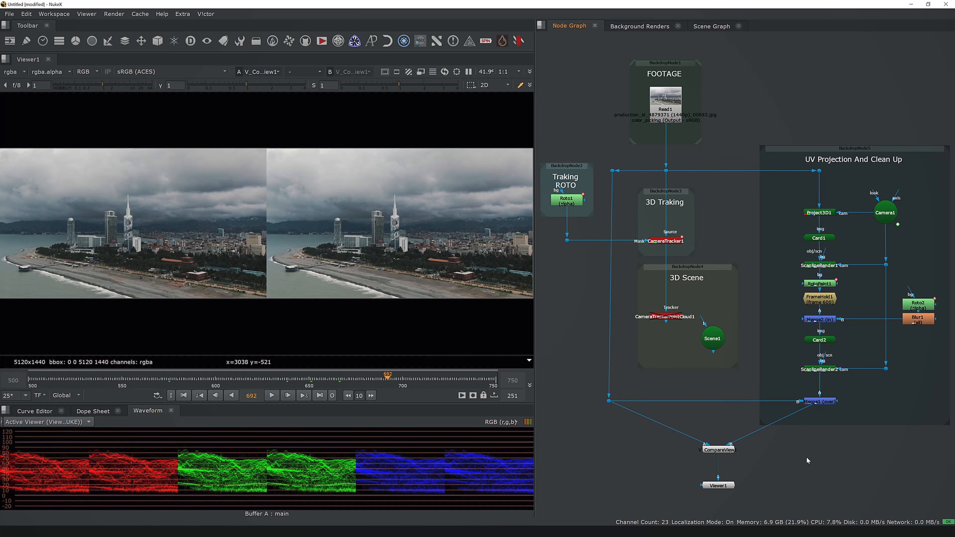
click(822, 403)
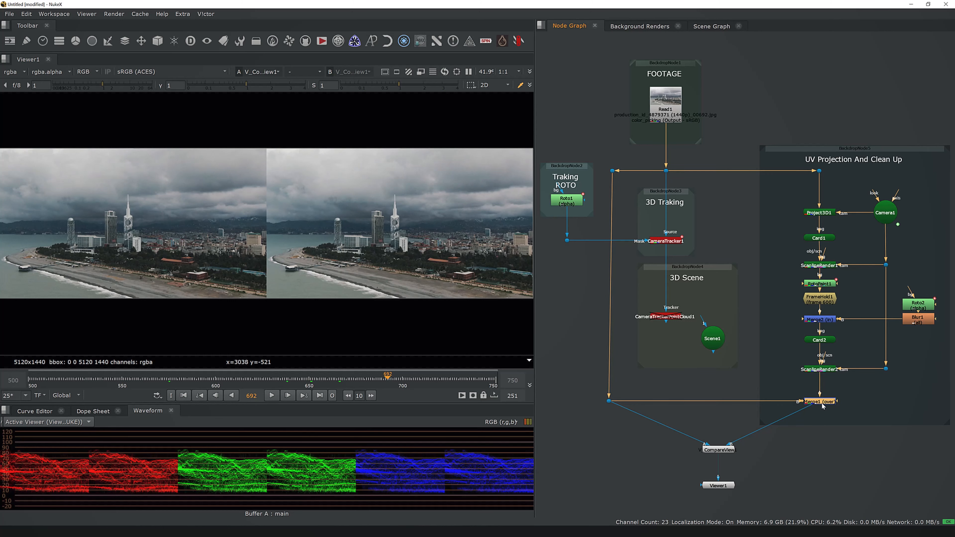
key(1)
drag(725, 484, 833, 458)
click(839, 497)
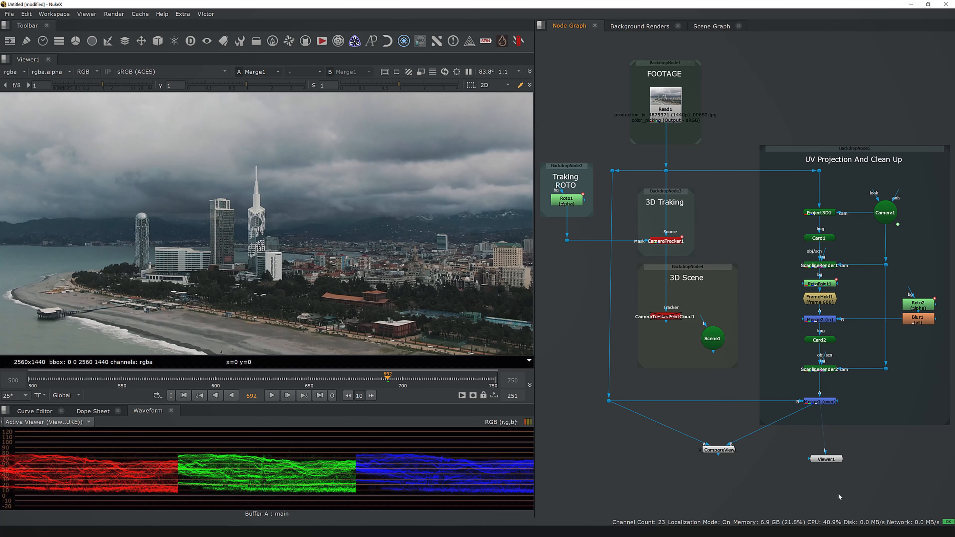